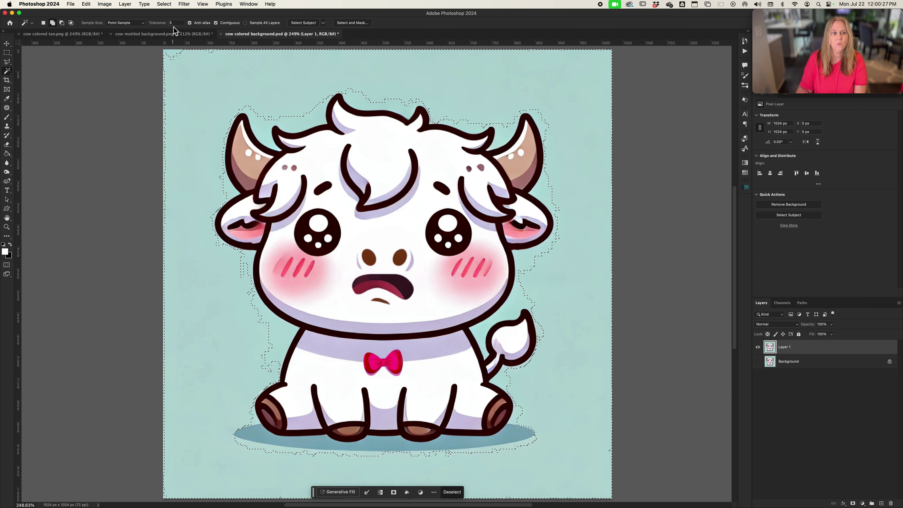
Try selecting the teal background with the Magic Wand at a tolerance of 200, and clear the selection
type("200")
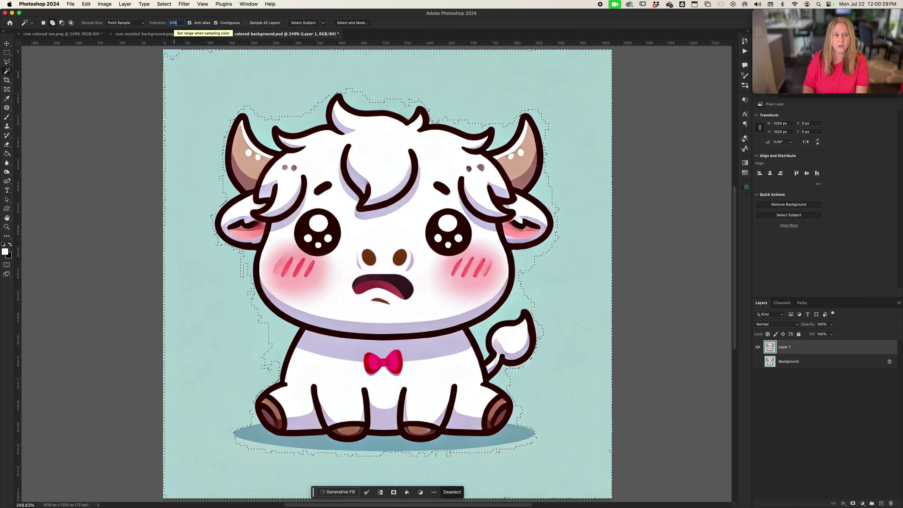
key("super+d")
left_click(186, 77)
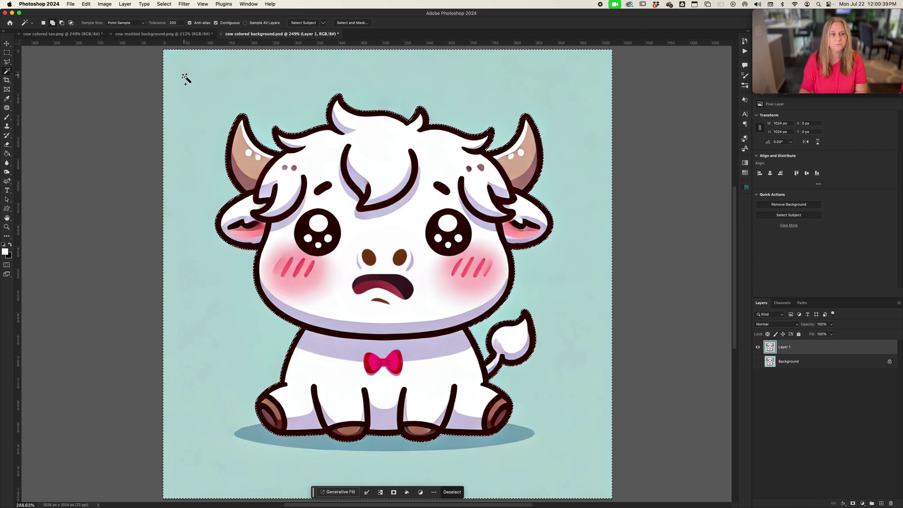
scroll(186, 78, "up", 5)
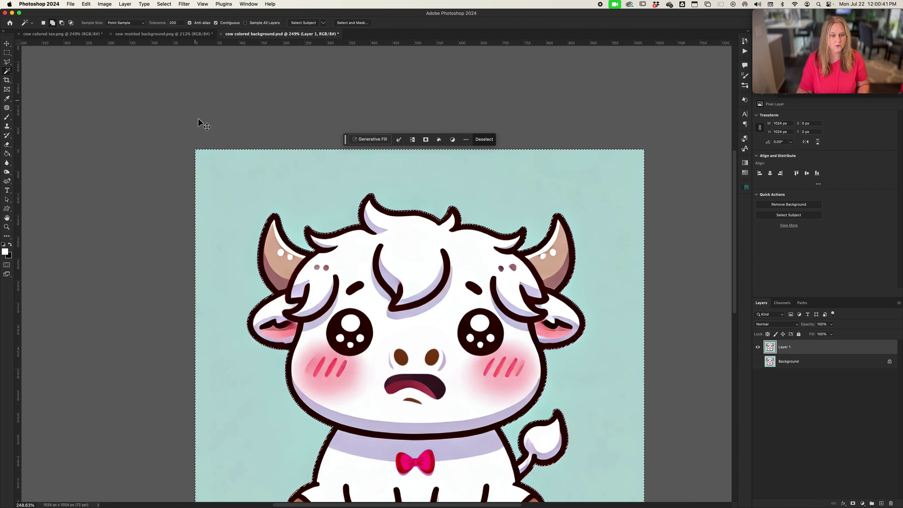
key("super+d")
scroll(203, 156, "down", 5)
scroll(203, 156, "right", 2)
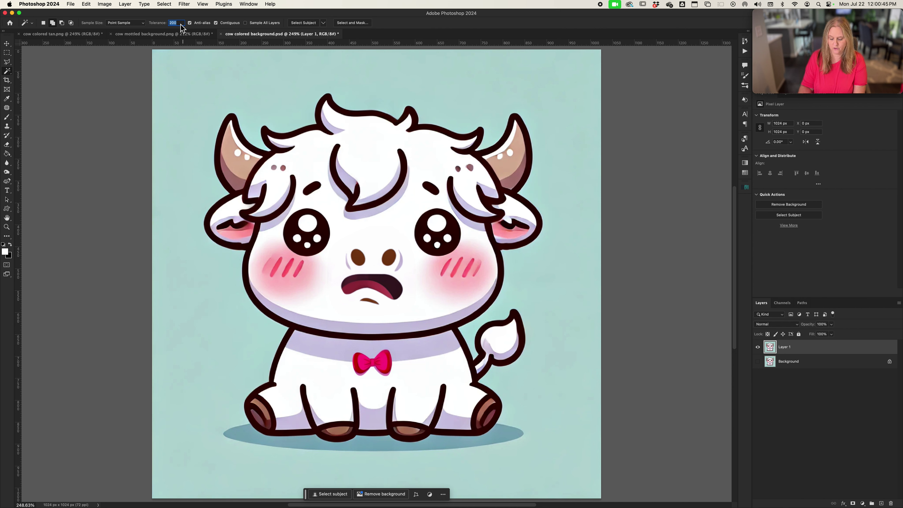
Try selecting the teal background with the Magic Wand at tolerance 200 with Contiguous turned off
type("40")
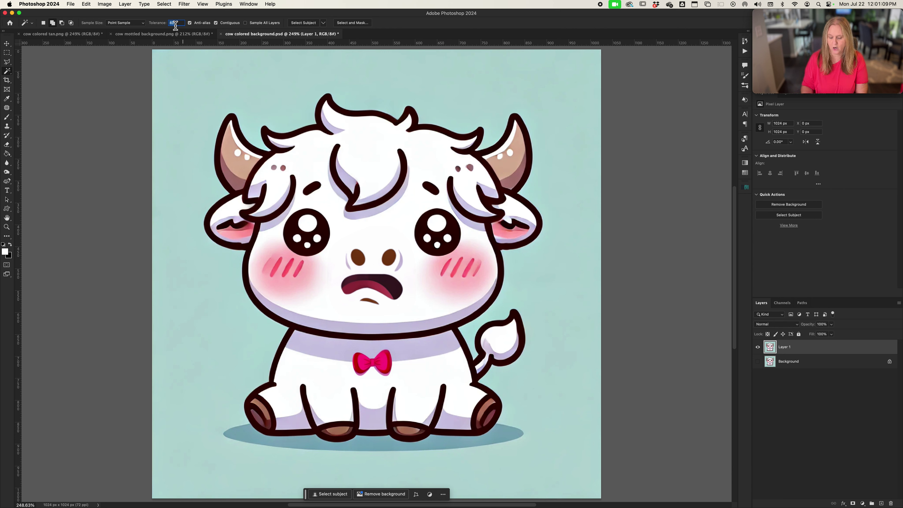
type("200")
left_click(216, 23)
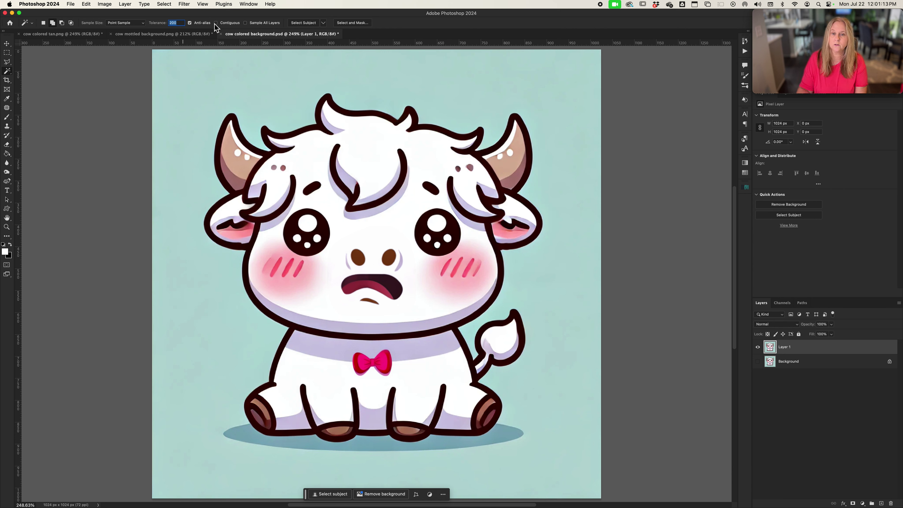
left_click(226, 81)
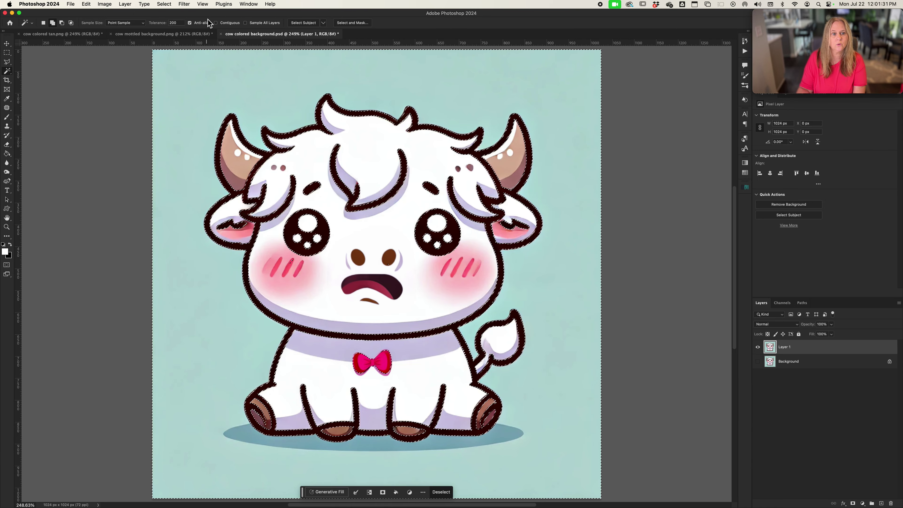
Turn Contiguous back on, set the Magic Wand tolerance to 40, and clear the selection
left_click(216, 23)
left_click(177, 23)
type("40")
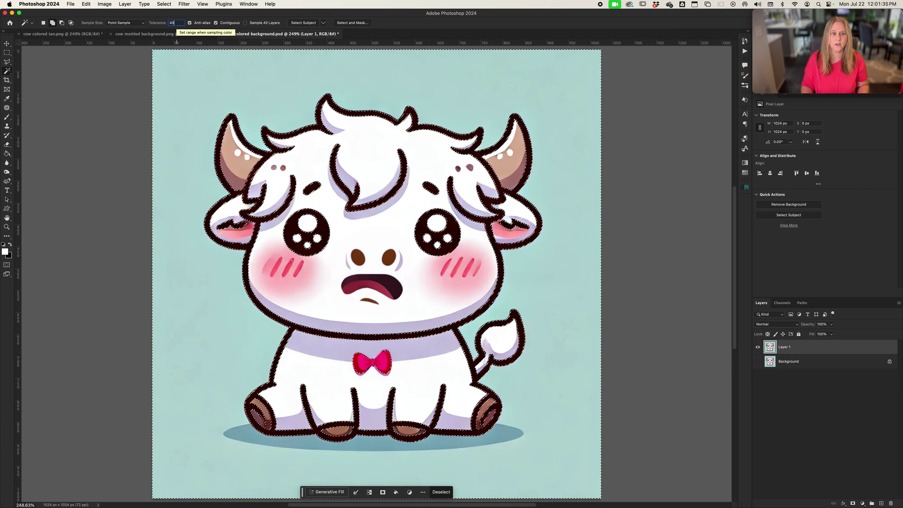
key("cmd+d")
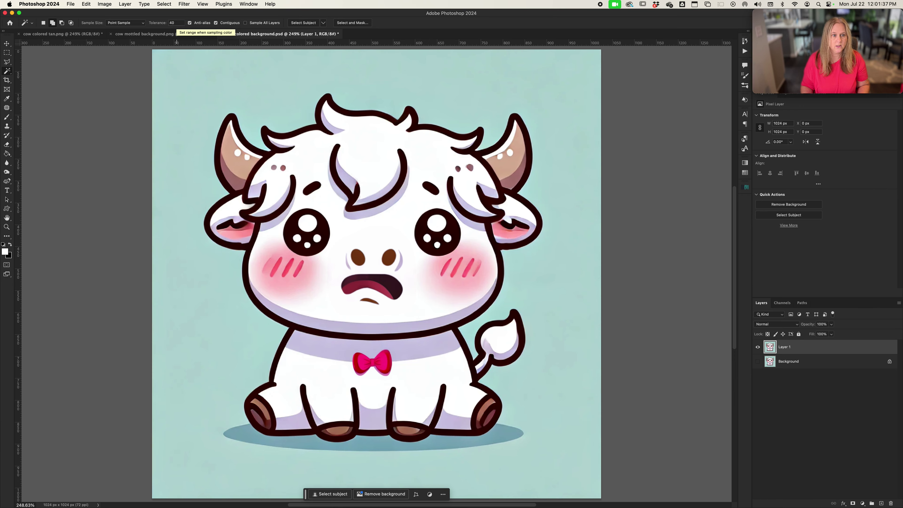
scroll(248, 172, "up", 5)
scroll(248, 172, "right", 5)
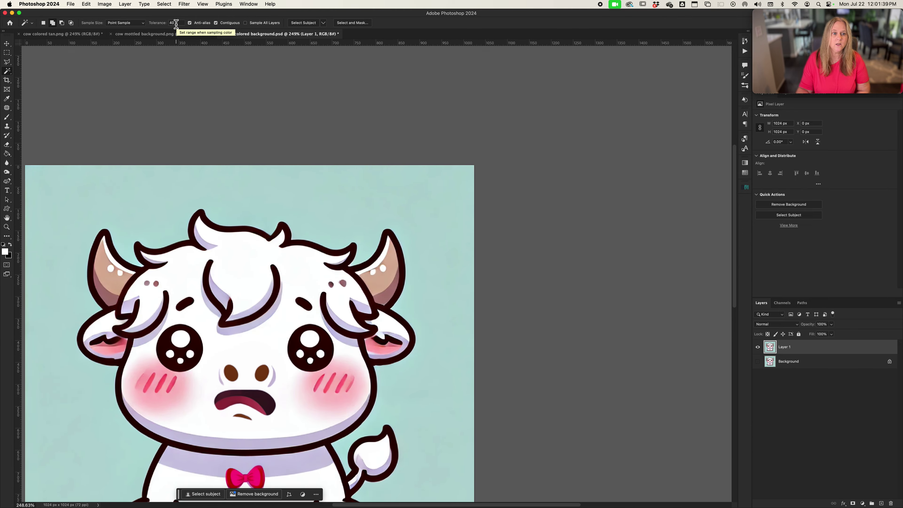
scroll(248, 170, "down", 5)
scroll(248, 170, "left", 5)
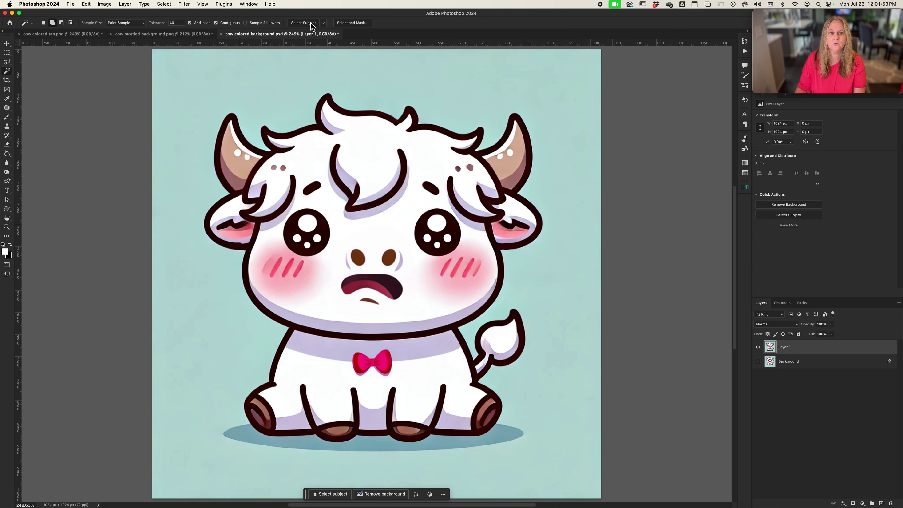
Select the cow with Select Subject, subtract the partial ground shadow, and add the whole shadow to the selection
left_click(303, 23)
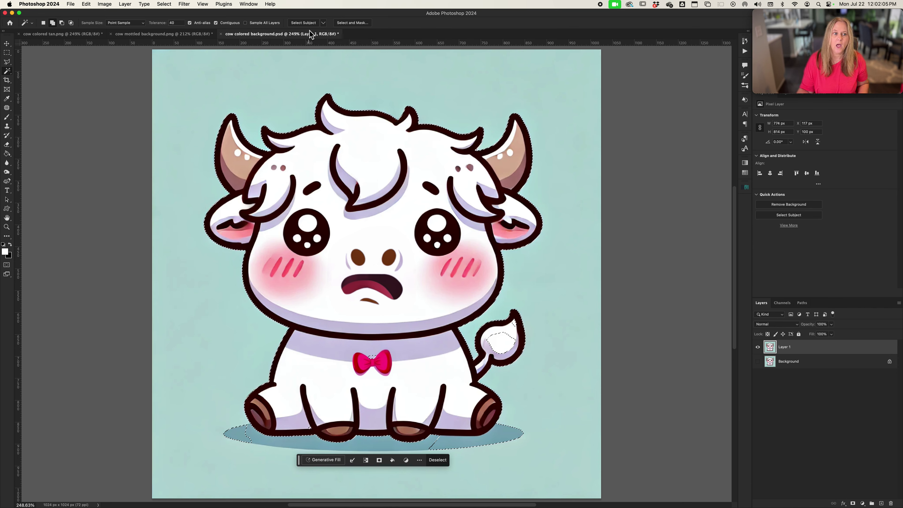
left_click(61, 22)
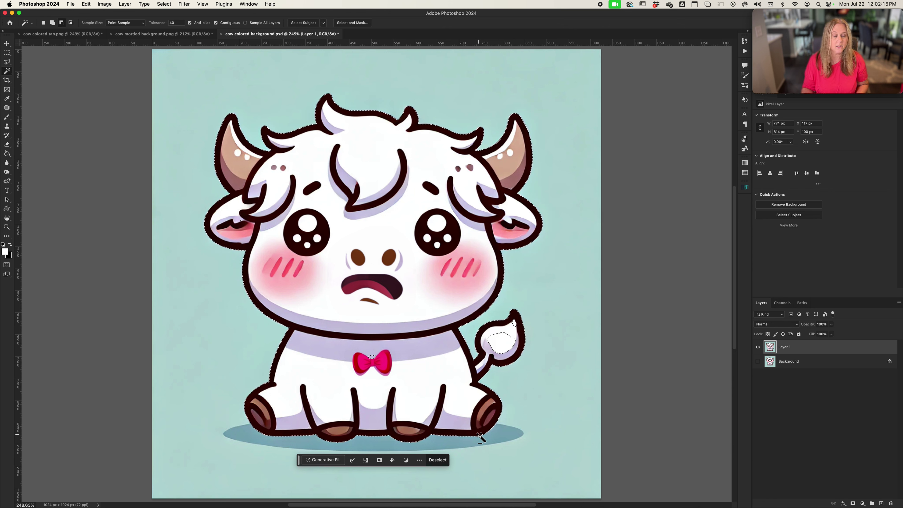
left_click(53, 23)
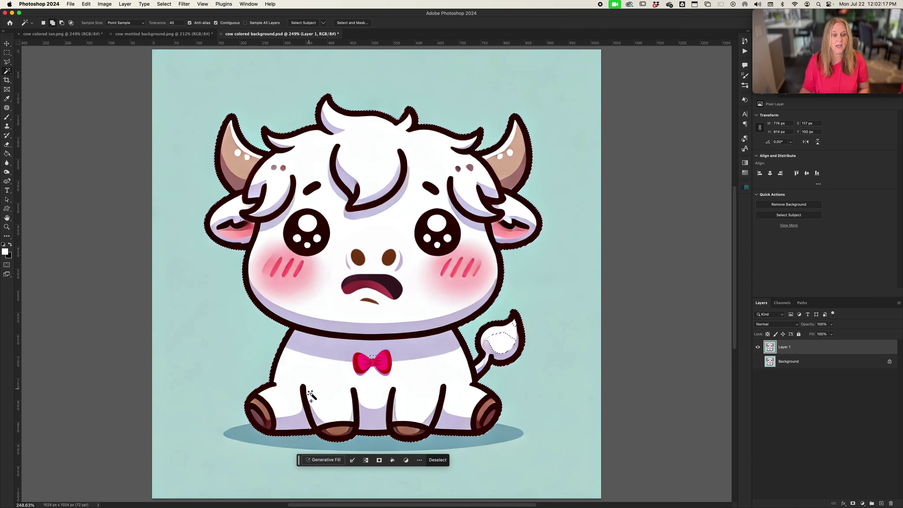
left_click(307, 447)
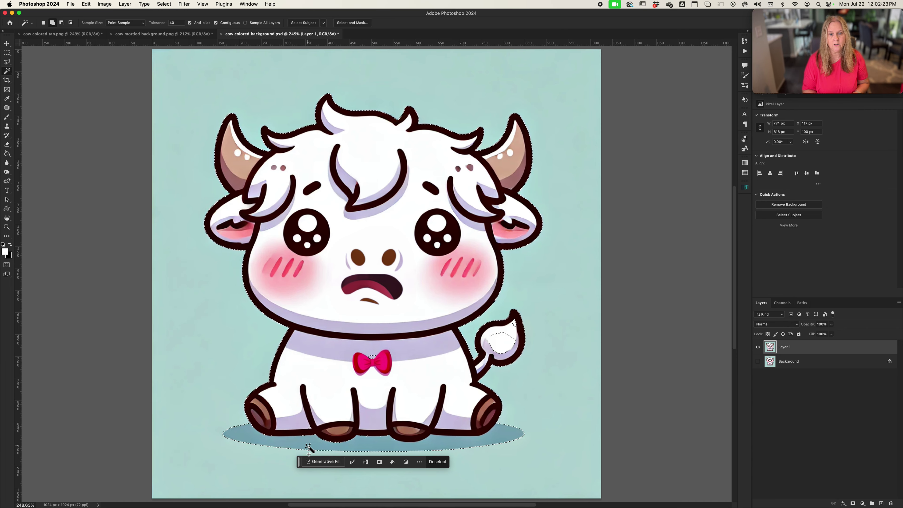
Try deleting the selected cow and shadow, and undo the deletion
key("Delete")
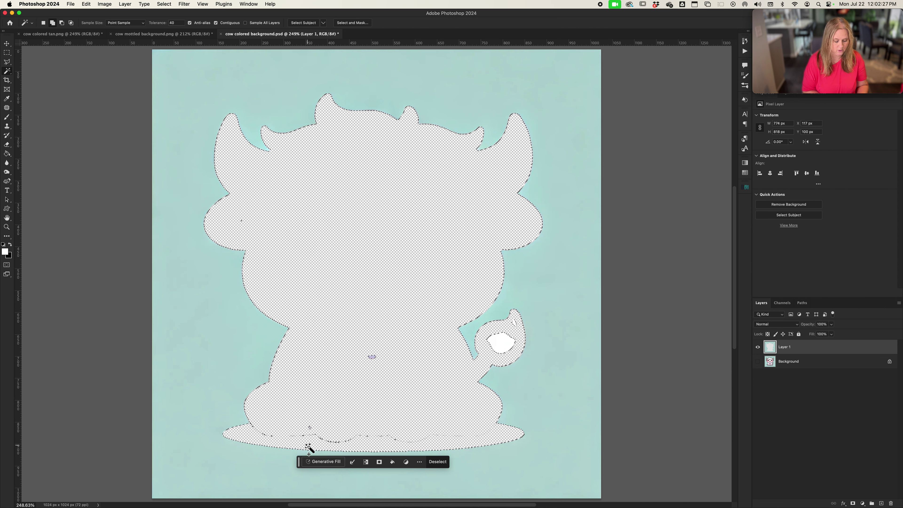
key("super+z")
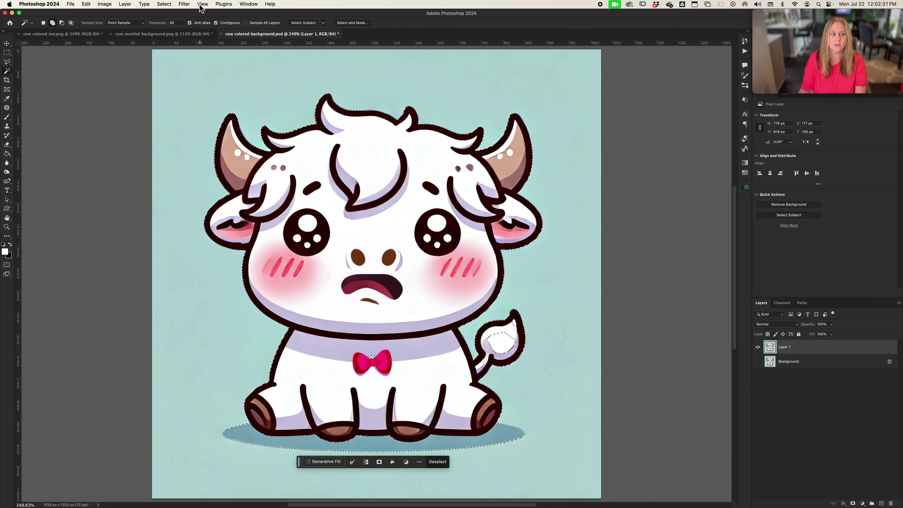
Invert the selection, delete the teal background from Layer 1, and deselect
left_click(166, 4)
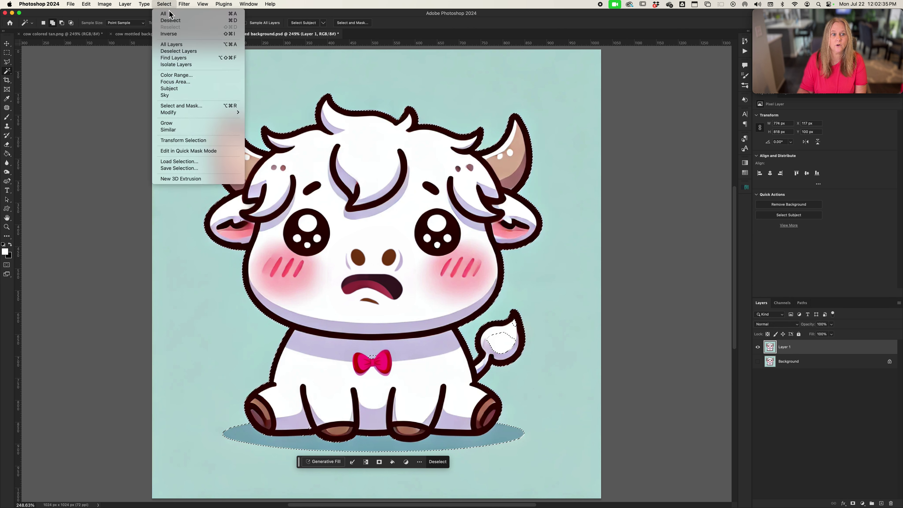
left_click(169, 34)
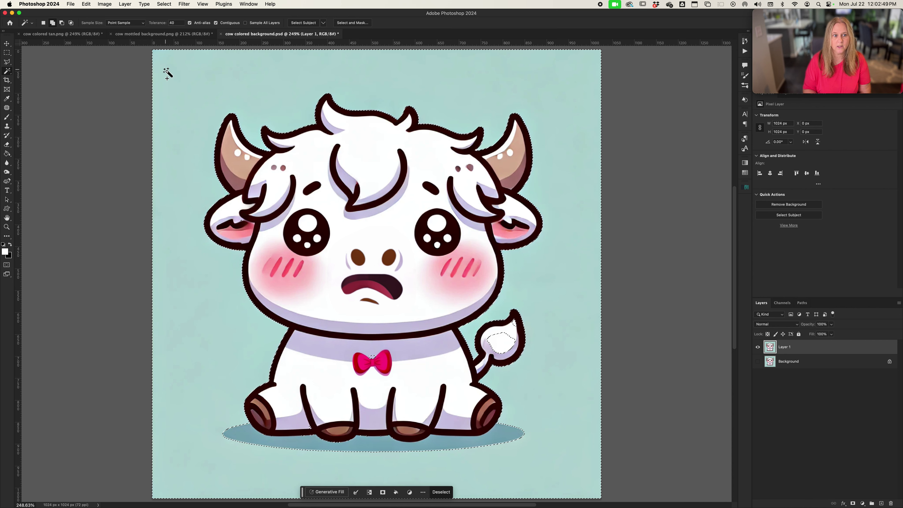
key("Delete")
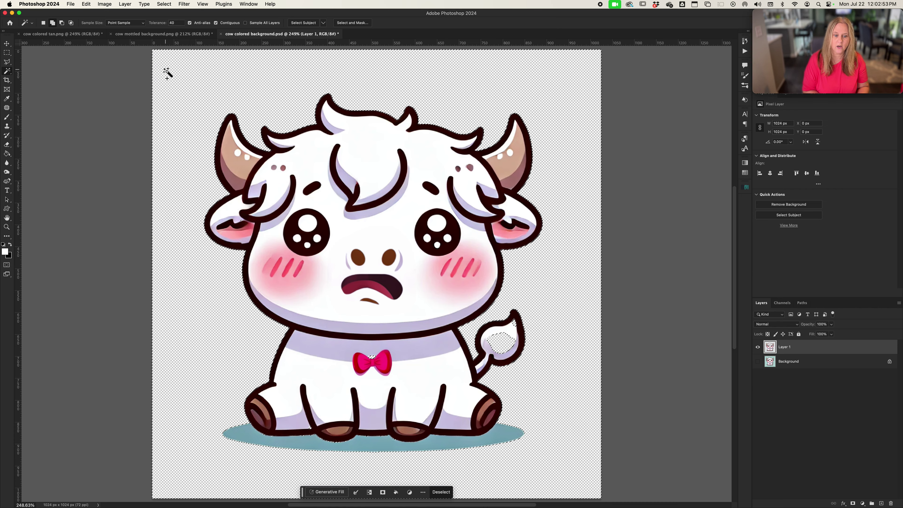
key("super+d")
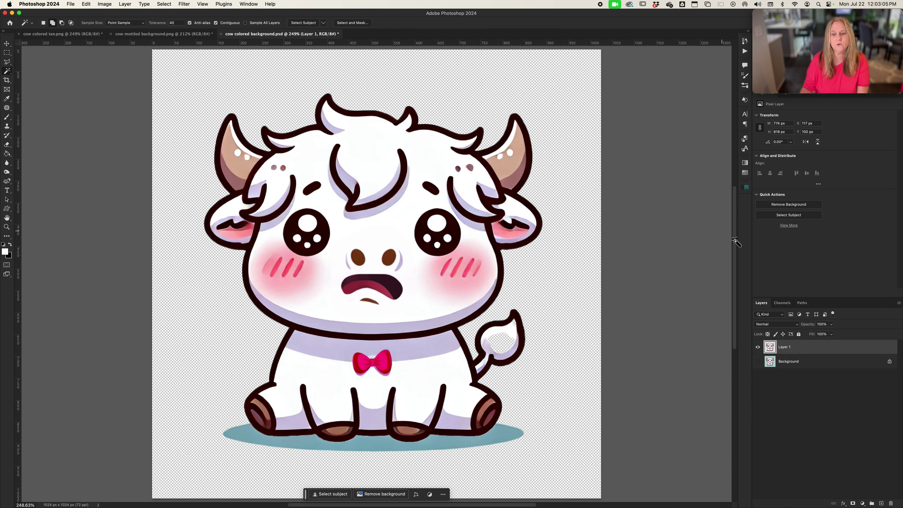
Add a new layer above the cow and set the foreground color to red (ff0000)
left_click(882, 503)
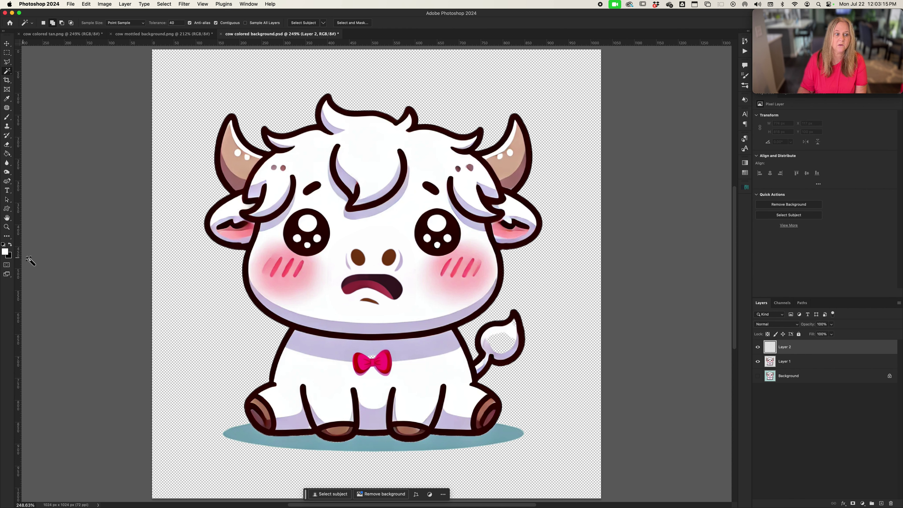
left_click(6, 253)
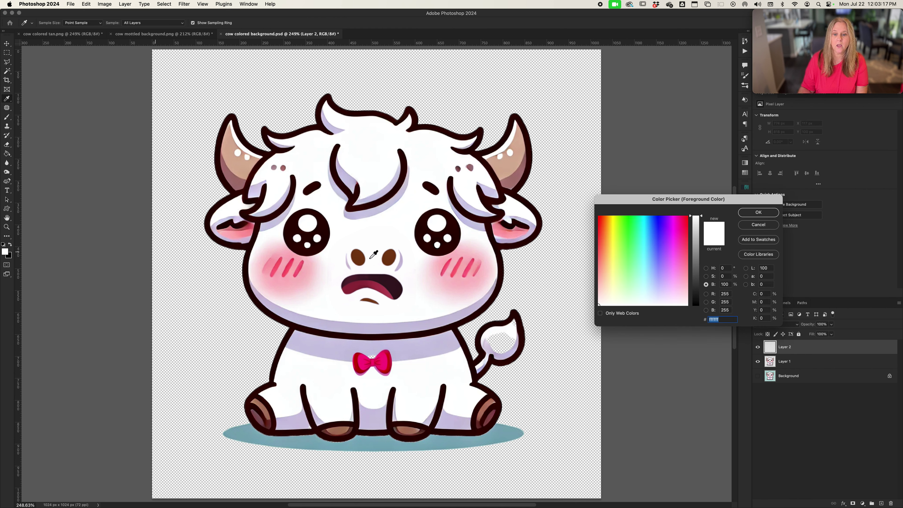
left_click_drag(669, 221, 690, 217)
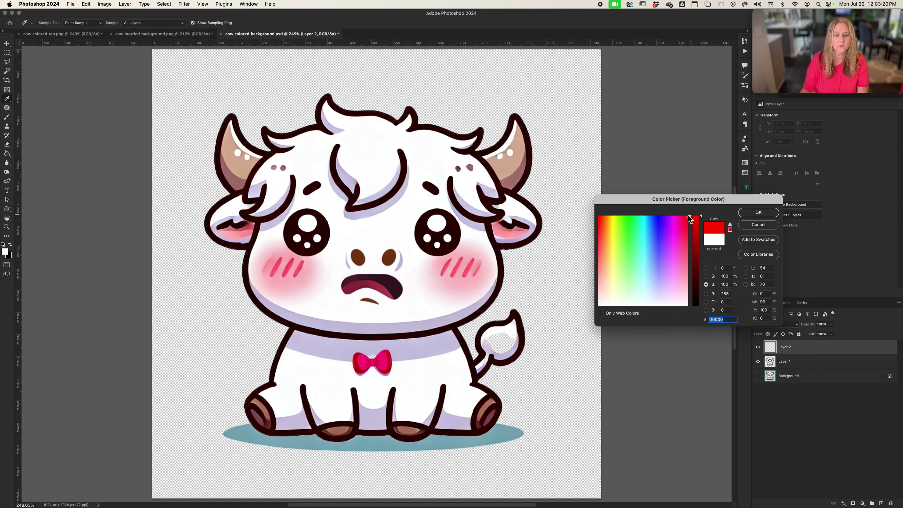
left_click(758, 213)
key("w")
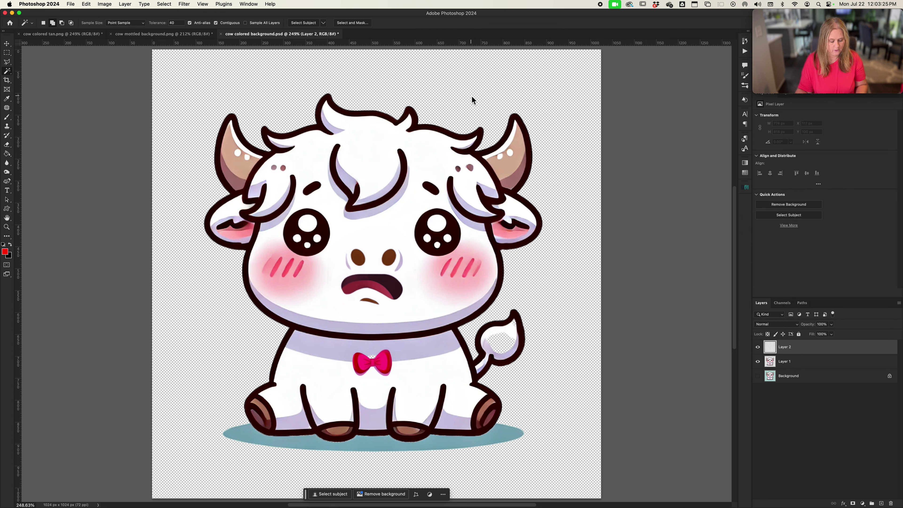
Fill the new layer with red using the Paint Bucket and move it beneath Layer 1
key("g")
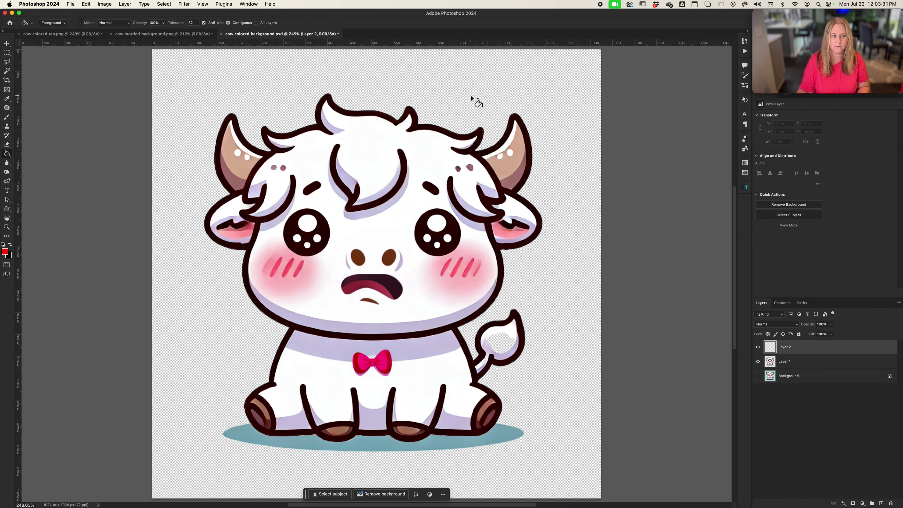
left_click(477, 102)
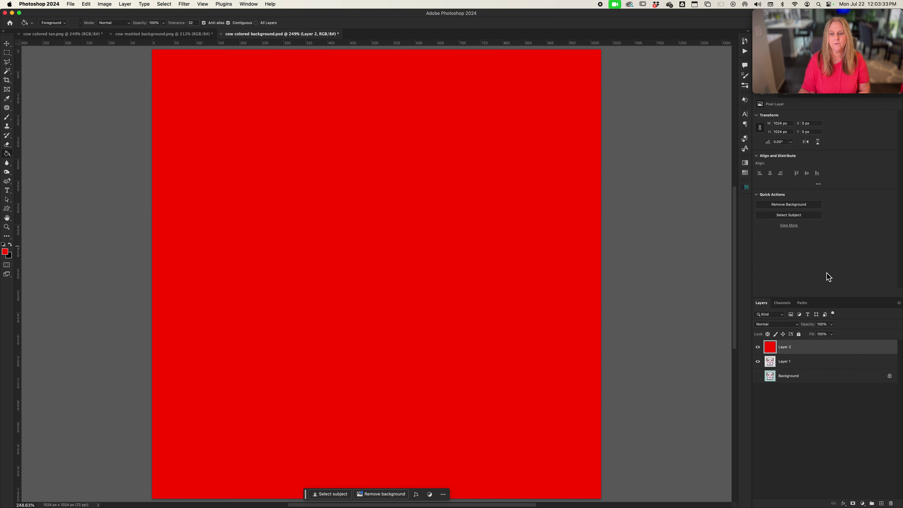
left_click_drag(796, 345, 795, 366)
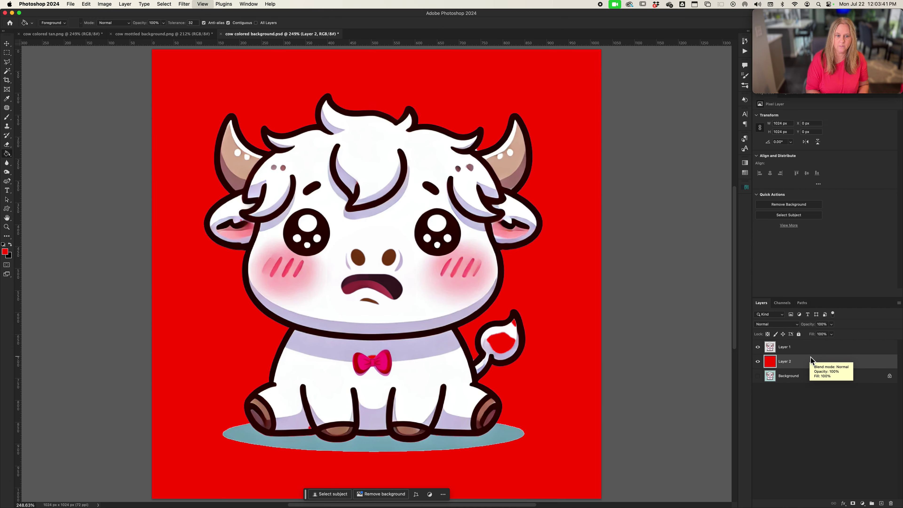
Examine the cow cutout up close against the red layer, checking the face, bow tie, tail and feet for missing areas
key("super+equal")
key("super+equal")
key("super+equal")
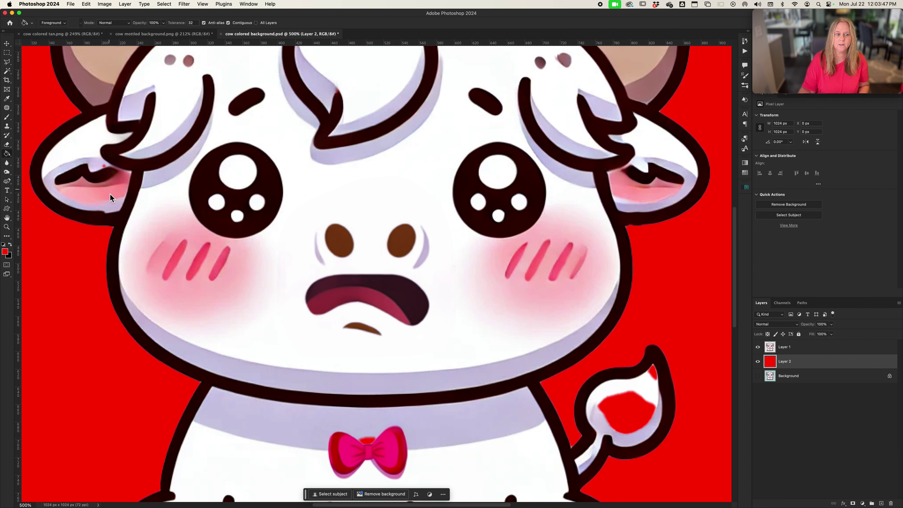
scroll(110, 194, "down", 5)
scroll(114, 208, "down", 6)
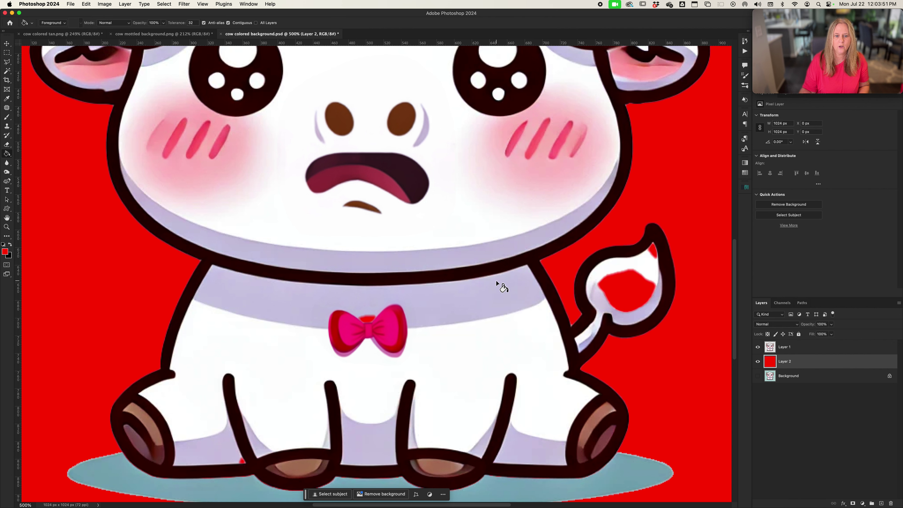
scroll(486, 283, "up", 3)
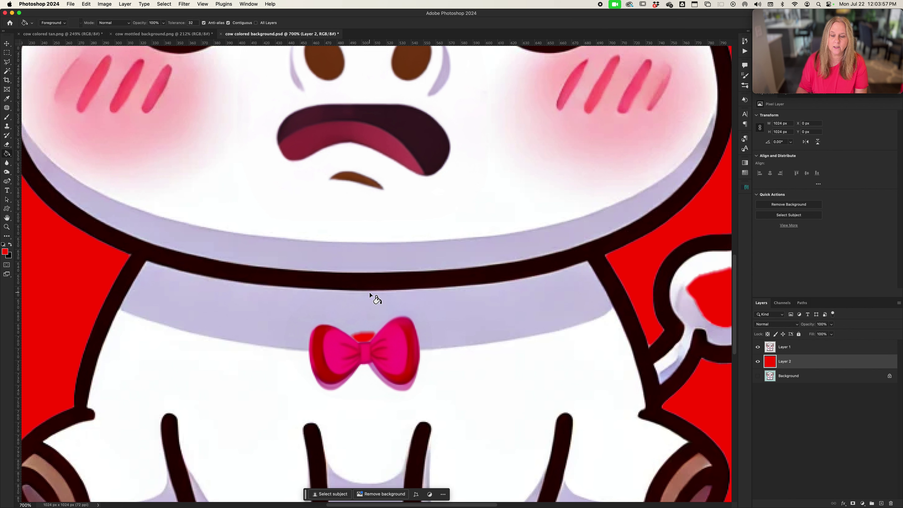
key("super+0")
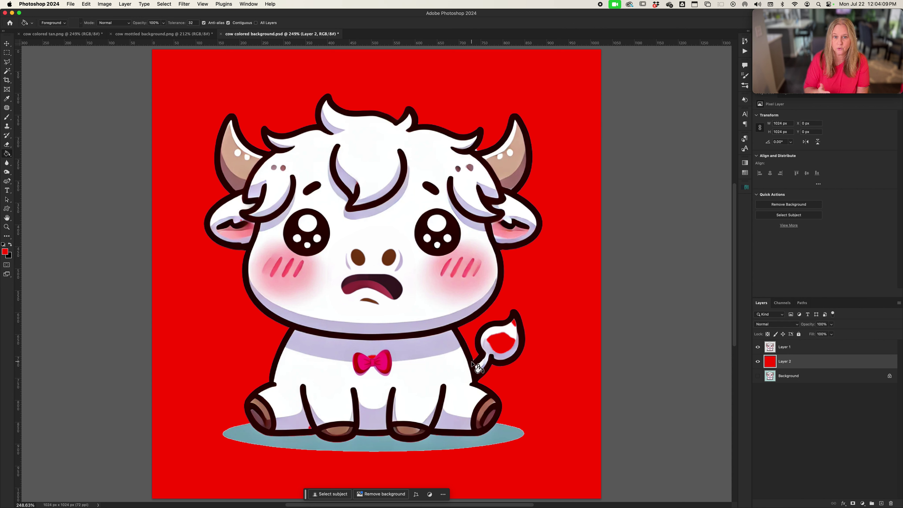
Set up the Eraser with a small hard brush and target Layer 1 for cleaning around the cow's horns and hair
key("e")
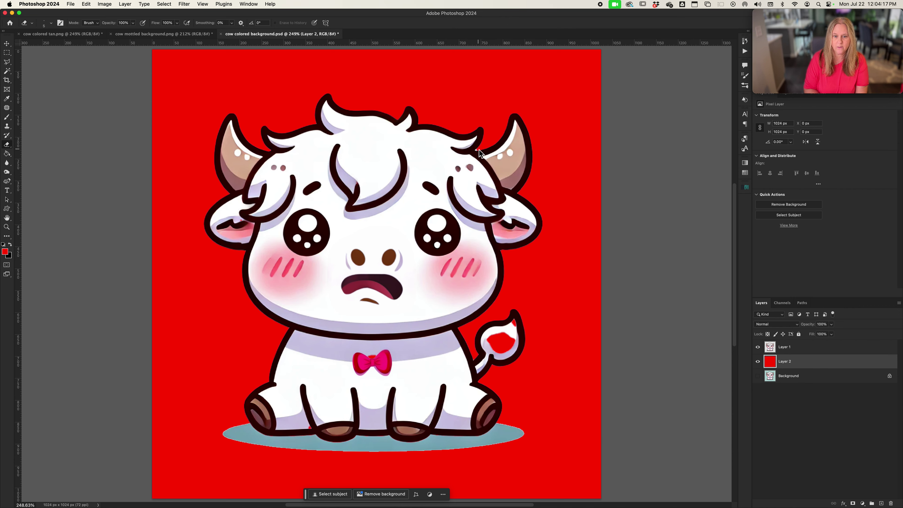
key("super+equal")
key("super+equal")
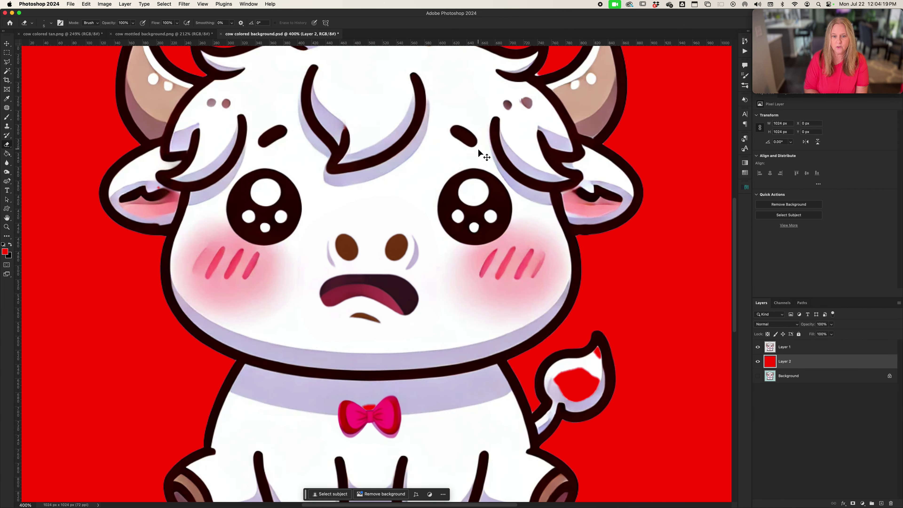
key("super+equal")
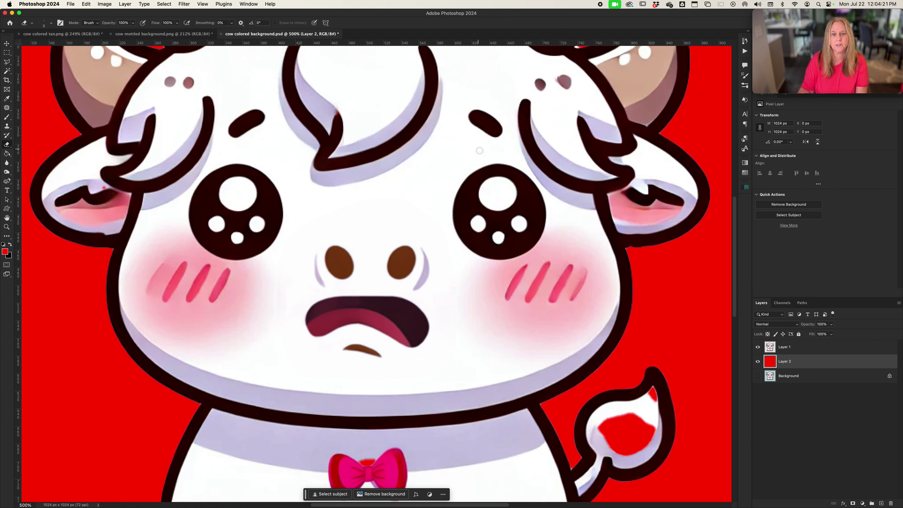
scroll(479, 150, "up", 2)
scroll(479, 150, "right", 5)
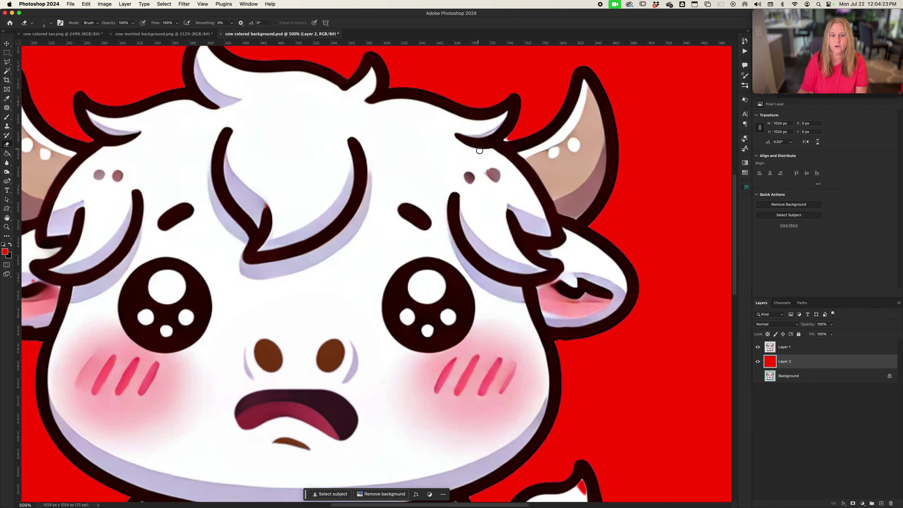
scroll(480, 151, "up", 1)
scroll(479, 150, "right", 1)
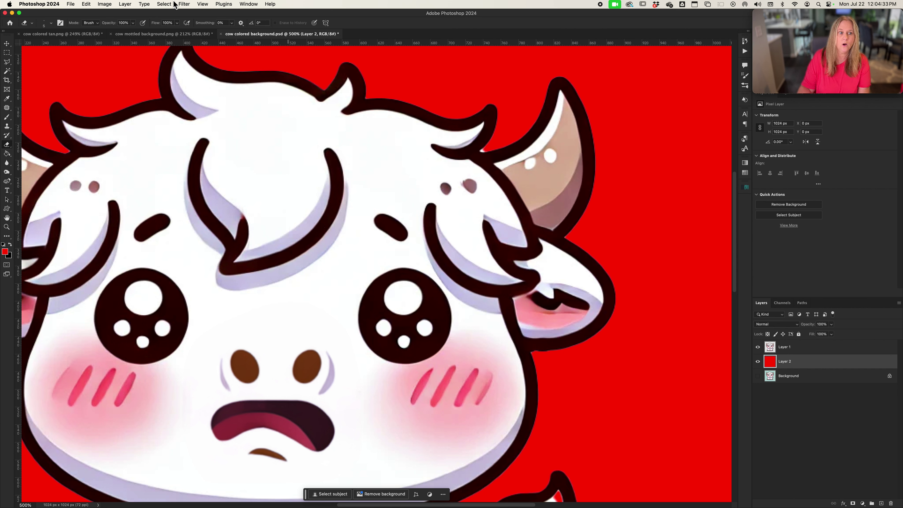
left_click(51, 23)
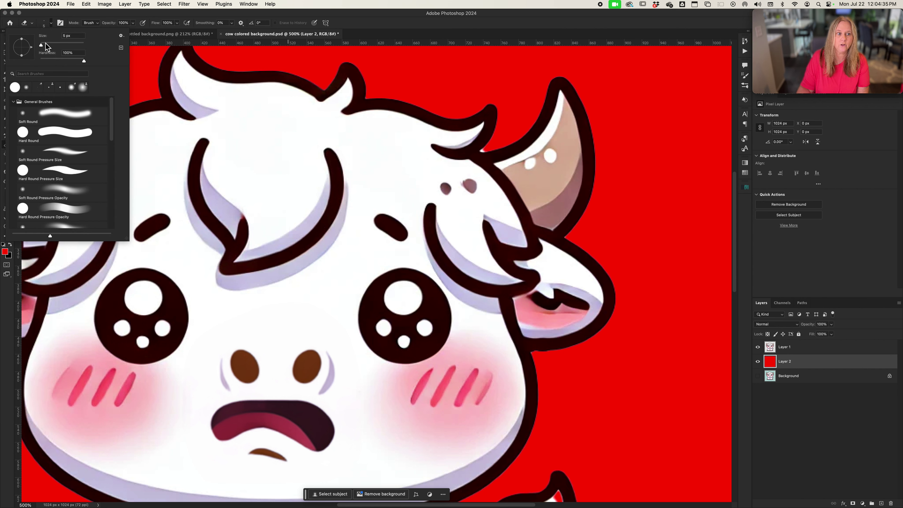
left_click(51, 25)
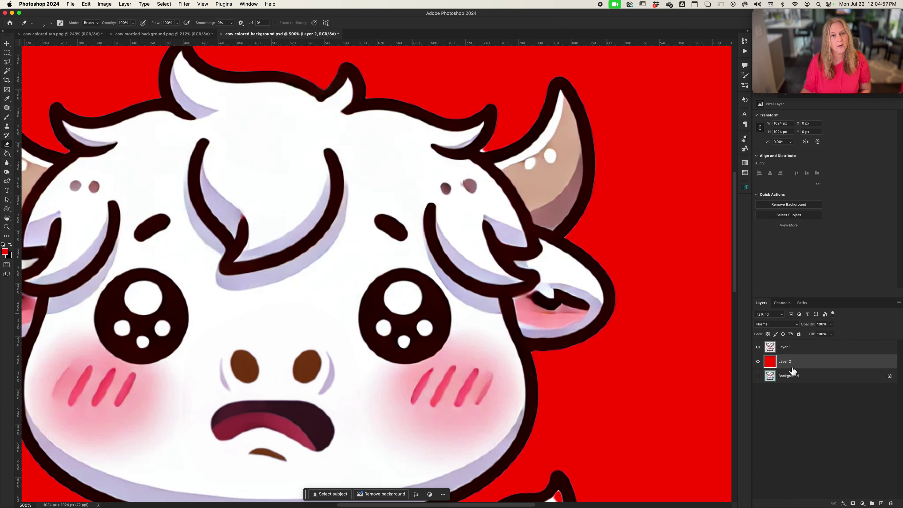
left_click(796, 348)
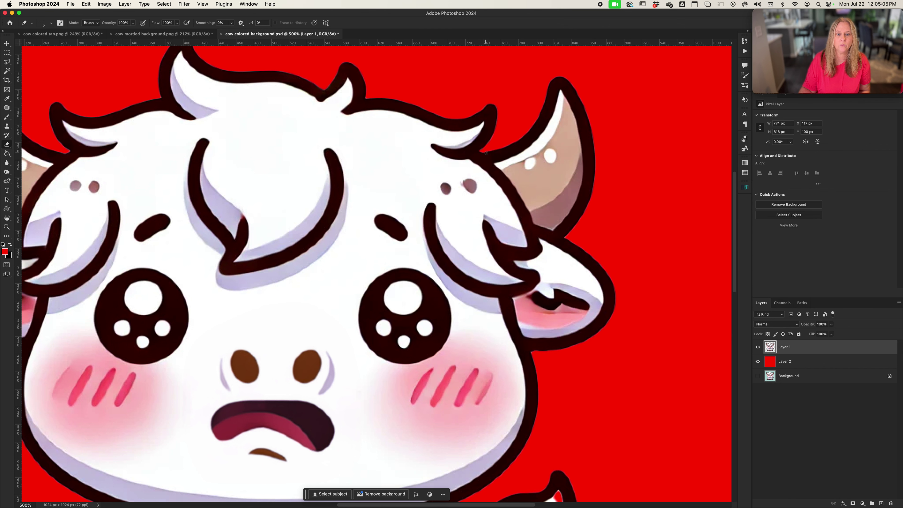
Undo the layer reordering, red fill, added layer and background deletion to restore the teal background, and clear the selection
scroll(493, 154, "down", 10)
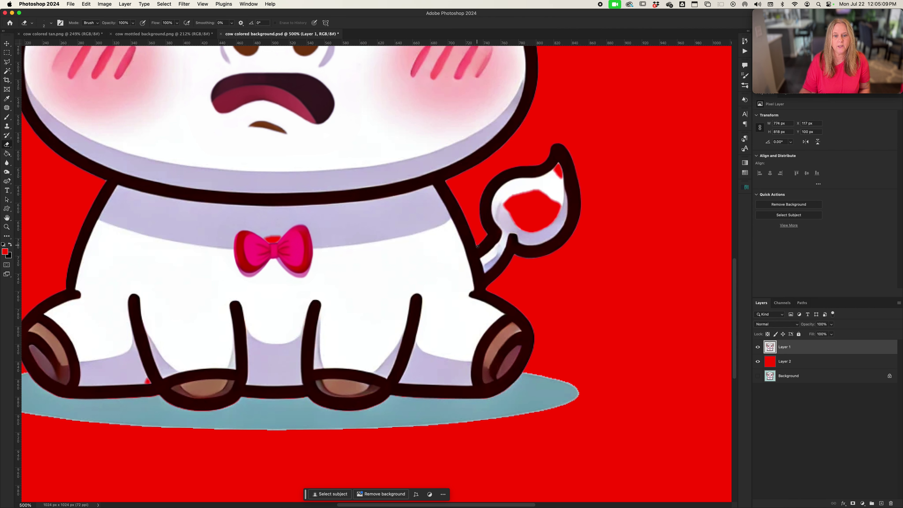
scroll(419, 246, "up", 8)
scroll(419, 247, "left", 7)
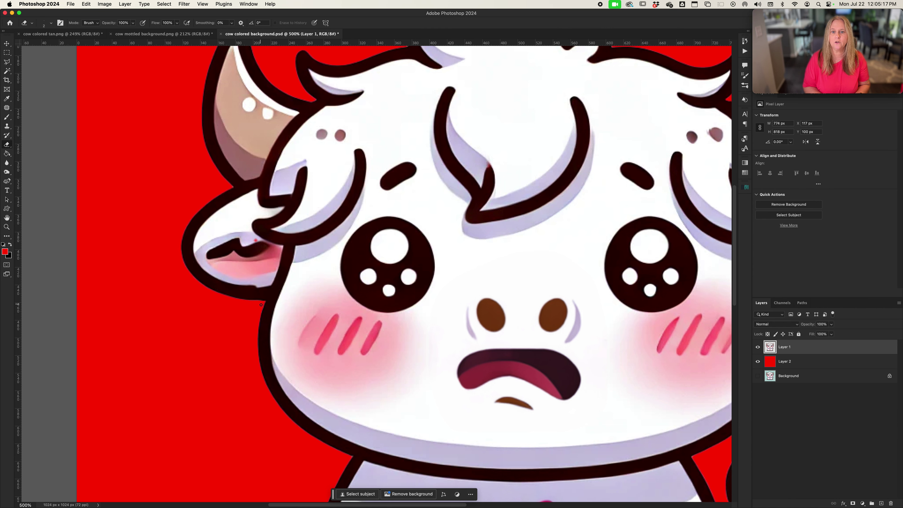
key("super+0")
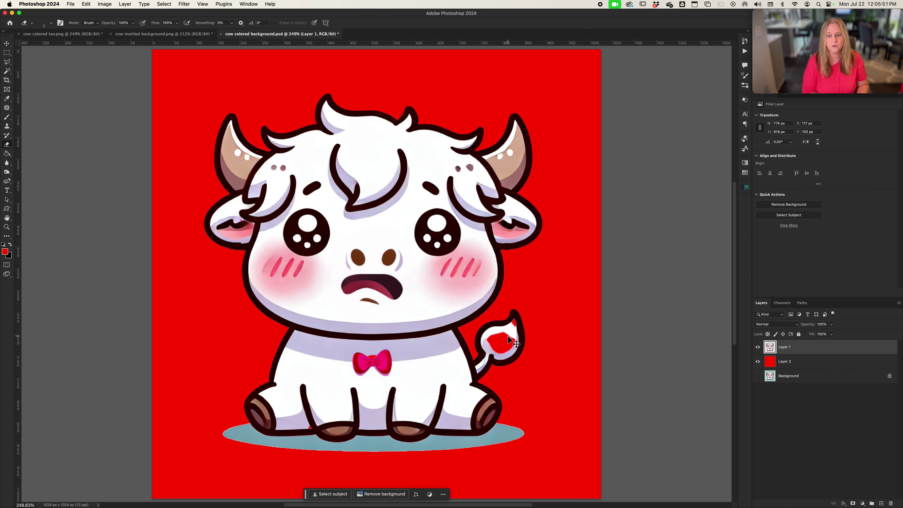
key("super+z")
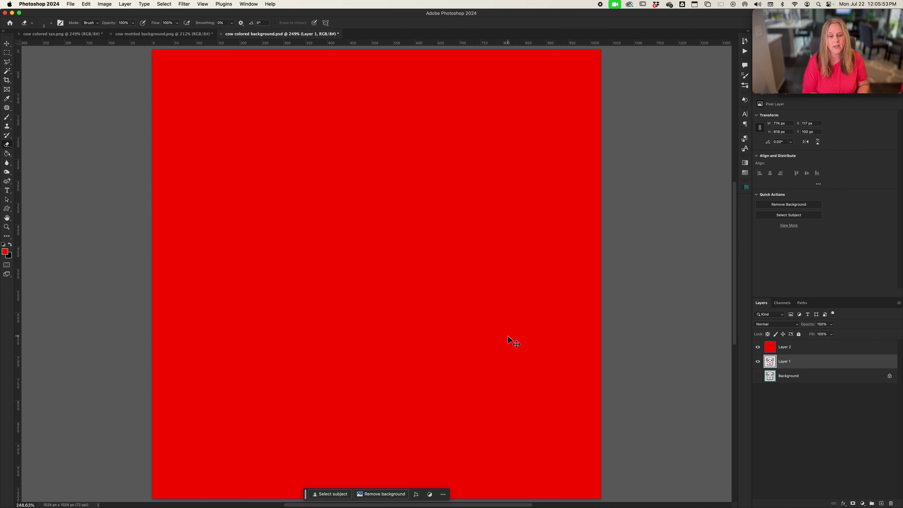
key("super+z")
key("super+z")
key("super+z")
key("super+z")
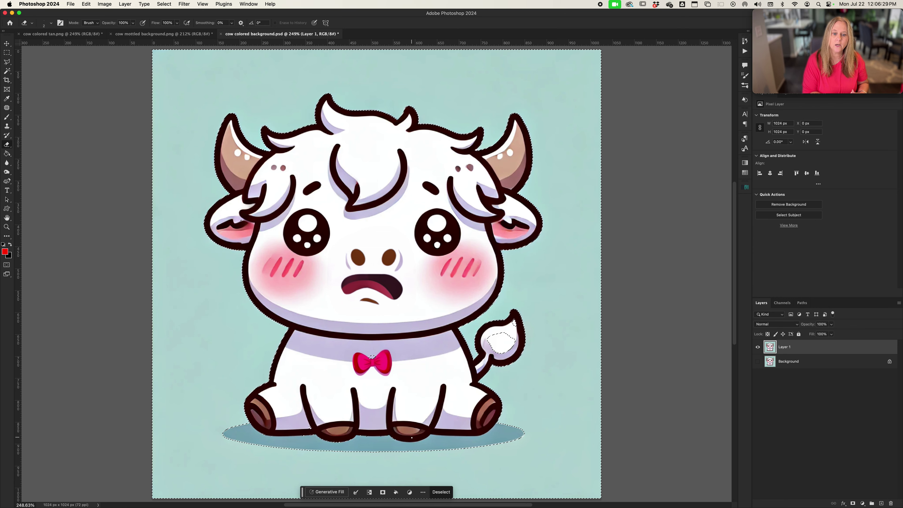
scroll(411, 437, "down", 10)
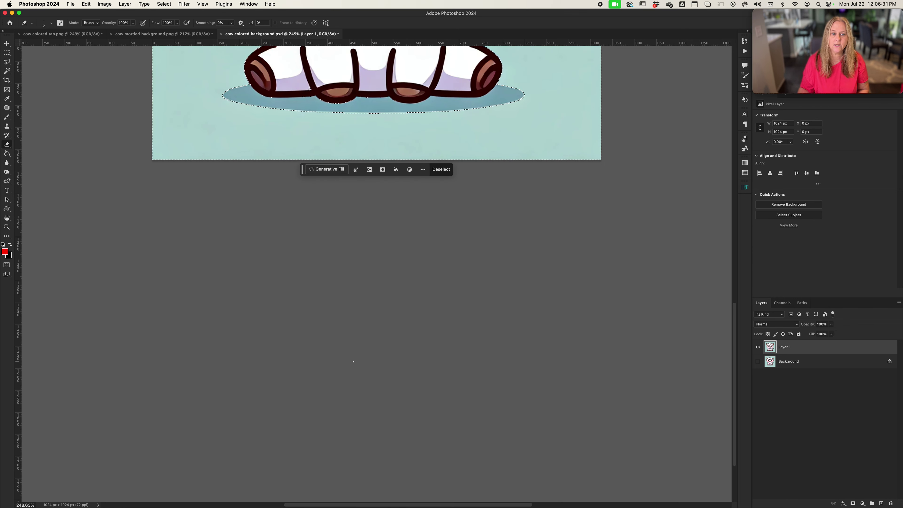
scroll(345, 105, "up", 5)
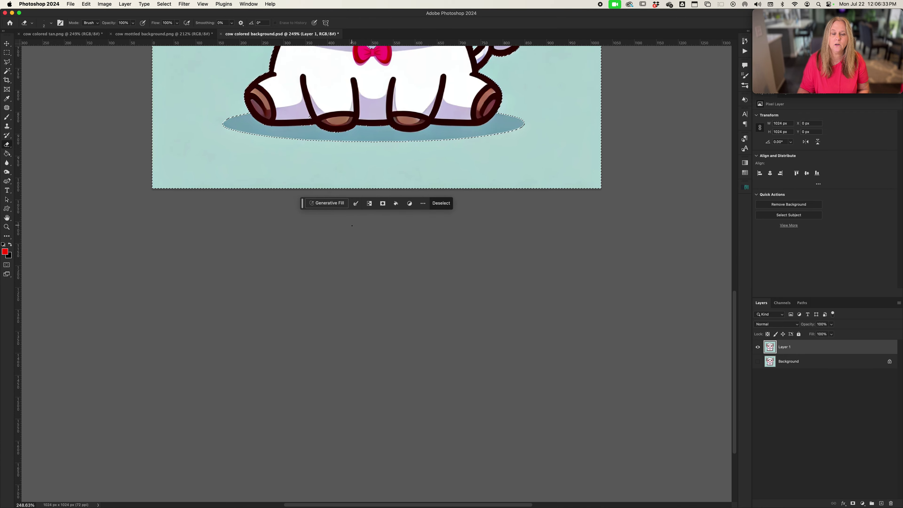
scroll(352, 225, "up", 10)
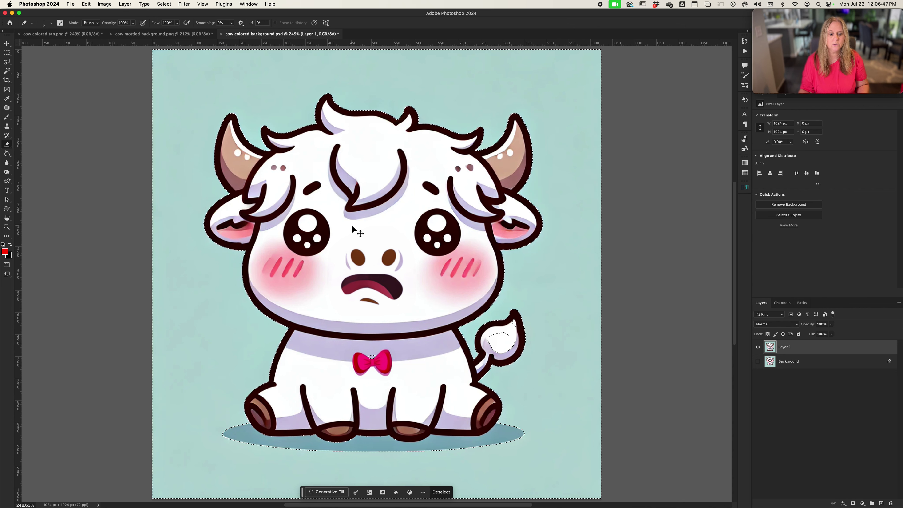
key("super+d")
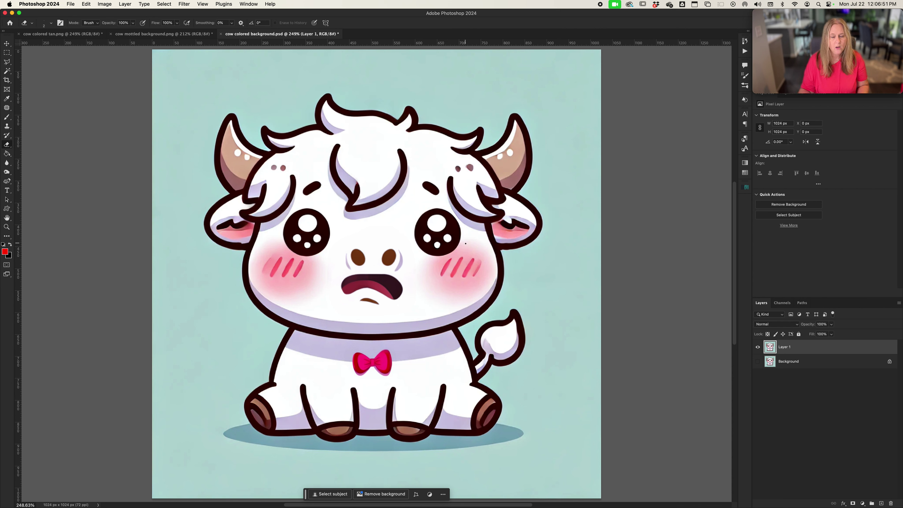
Add a new empty layer directly above the Background layer, beneath Layer 1
left_click(832, 363)
left_click(881, 503)
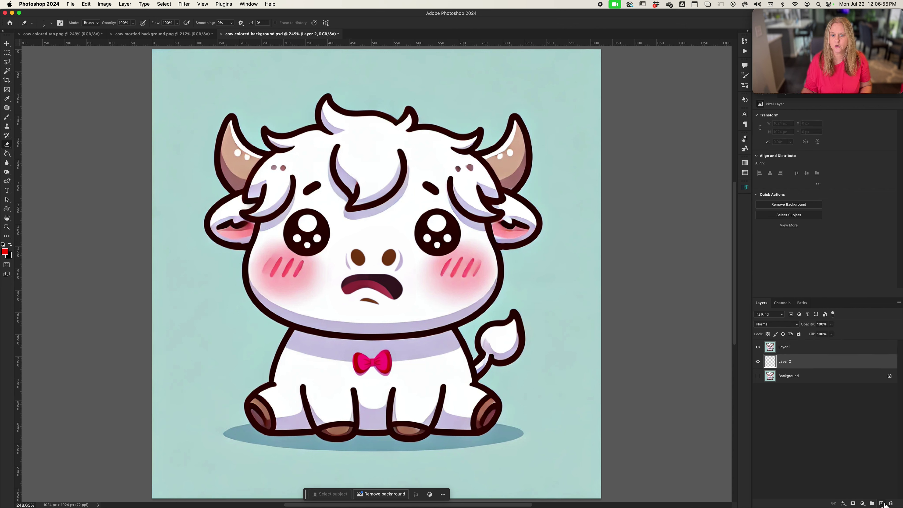
Select the teal background on Layer 1 using the Magic Wand with tolerance 40 and Contiguous enabled
key("w")
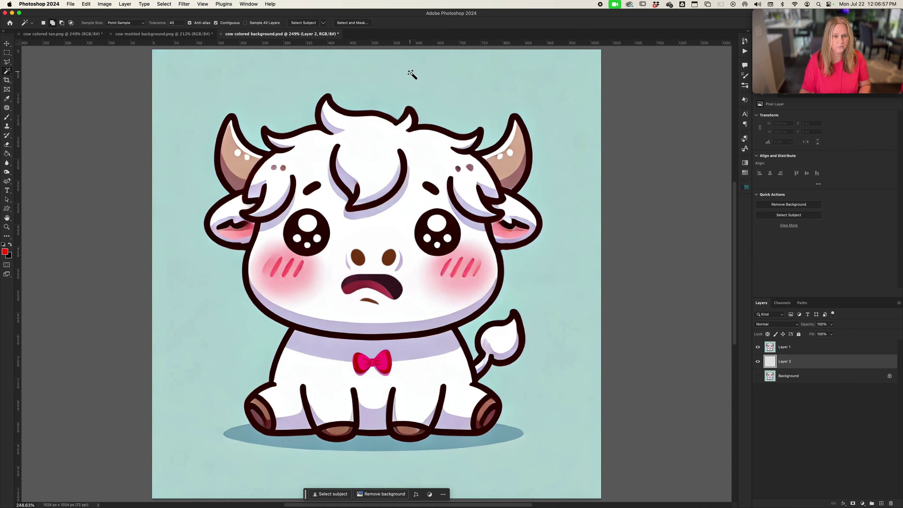
left_click(411, 73)
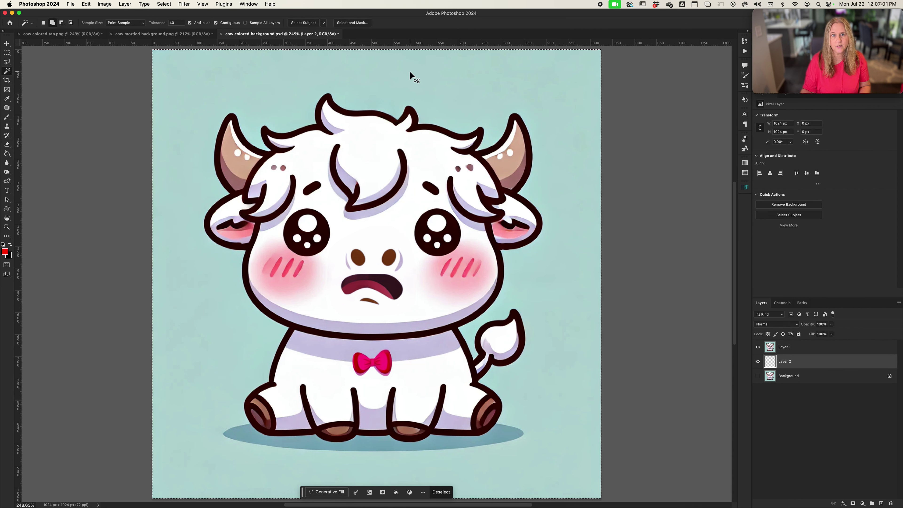
key("super+d")
left_click(815, 352)
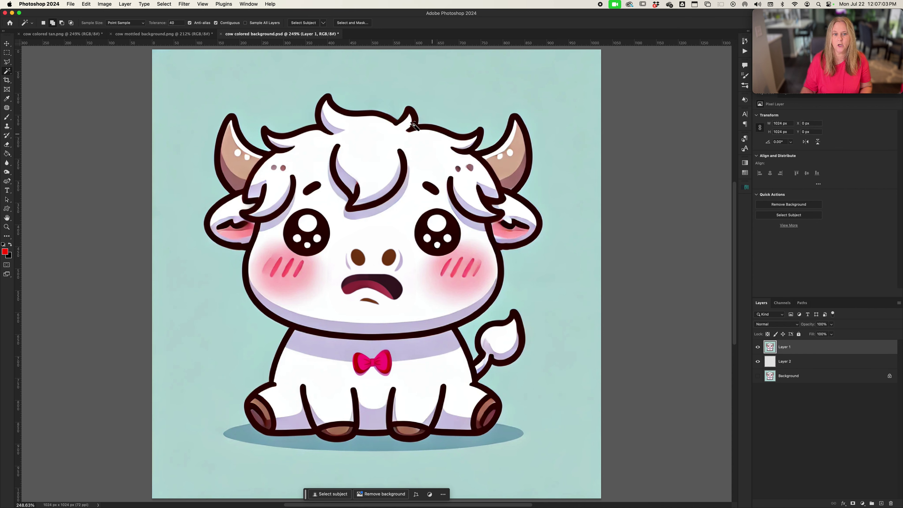
left_click(268, 73)
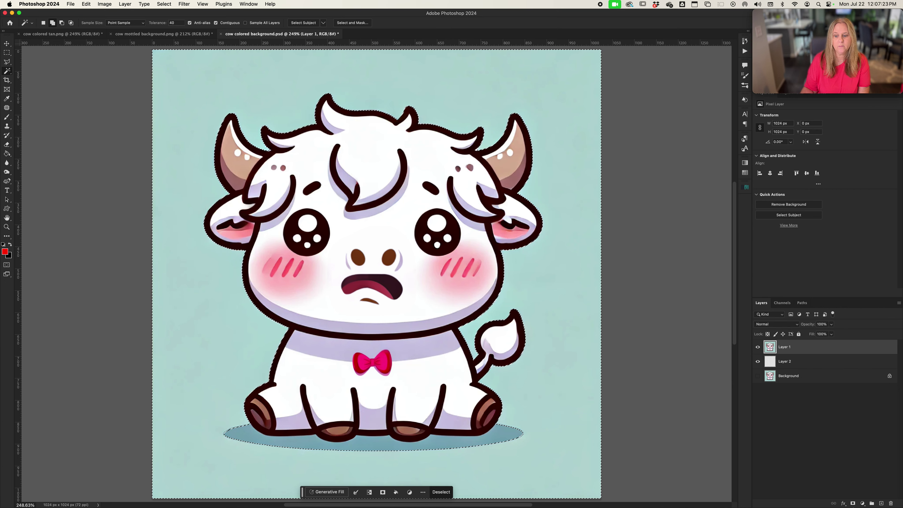
Add a layer mask to Layer 1 that hides the selected teal background and keeps the cow
left_click(853, 503)
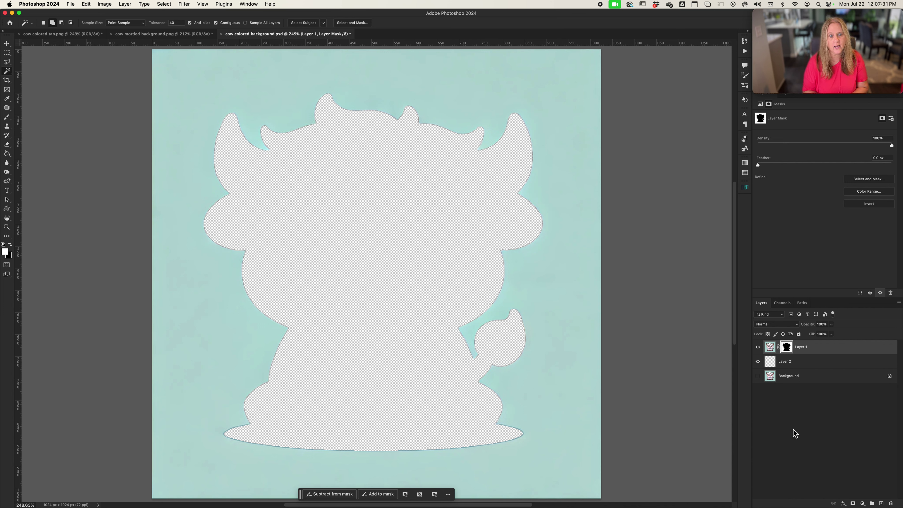
key("super+z")
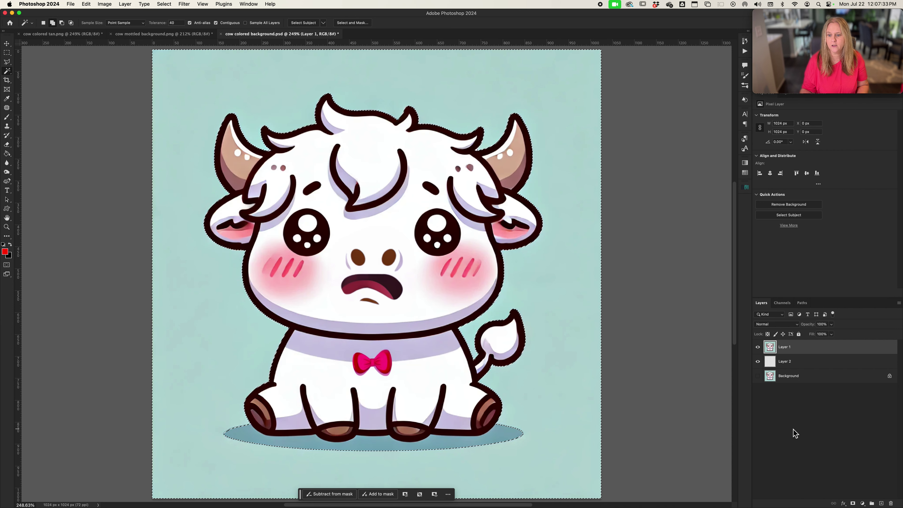
left_click(853, 503)
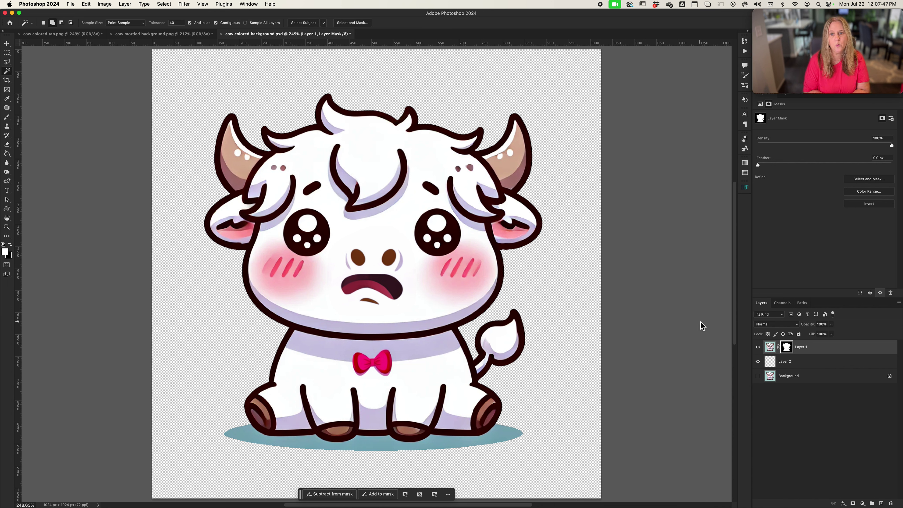
Fill the empty Layer 2 behind the cow with red using the Paint Bucket
left_click(839, 366)
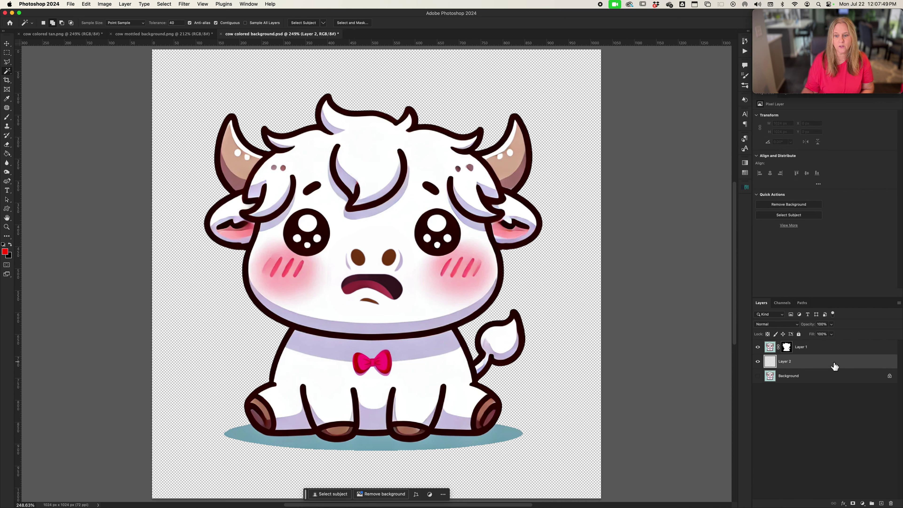
key("g")
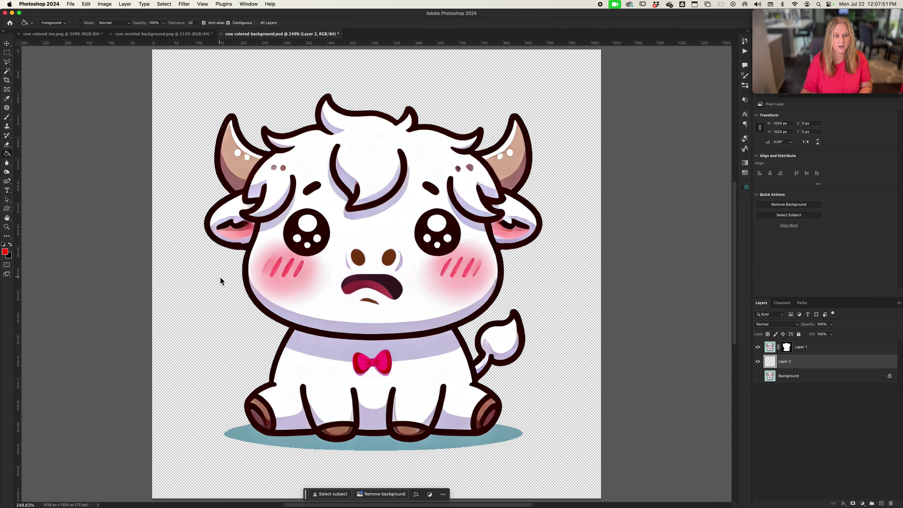
left_click(222, 281)
Target Layer 1's mask and make black the foreground color for hiding areas
key("super+equal")
key("super+equal")
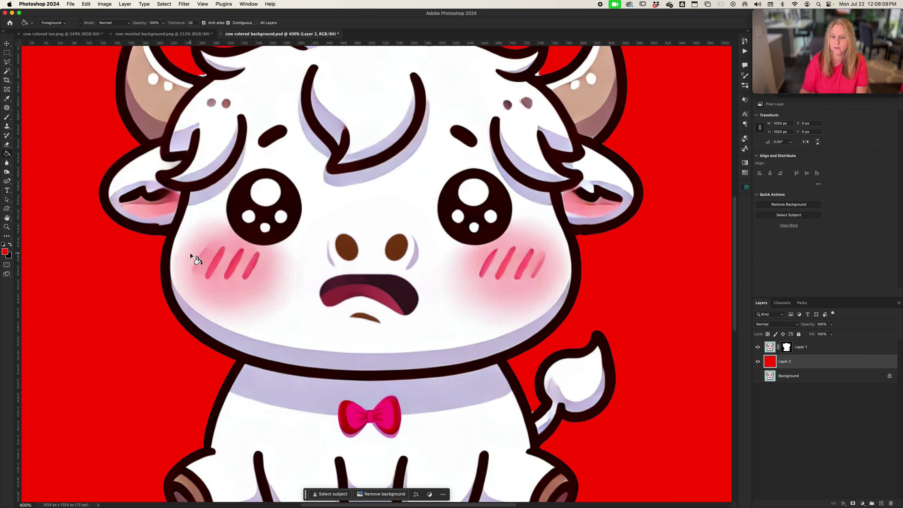
left_click(786, 350)
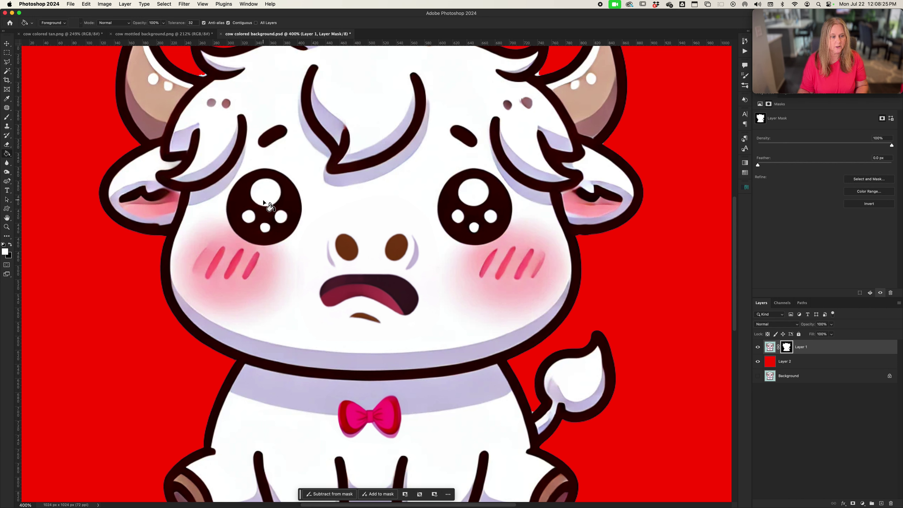
left_click(8, 251)
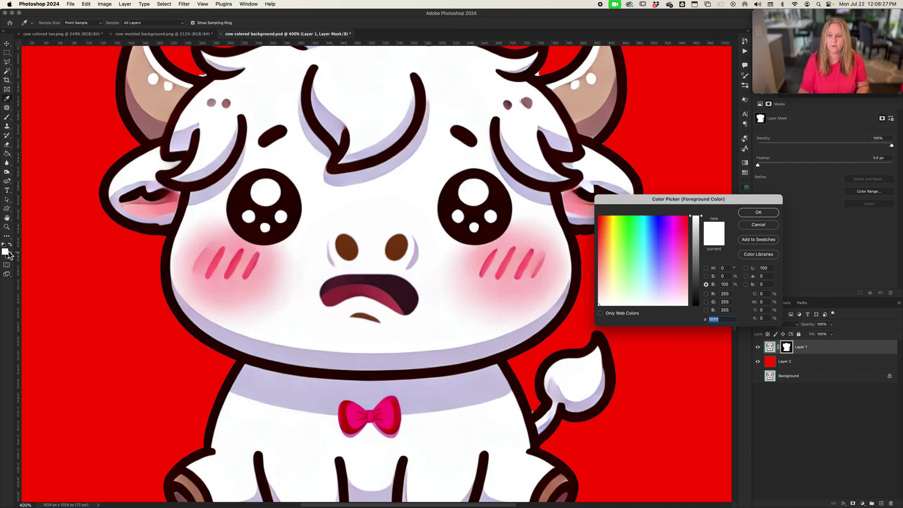
key("Return")
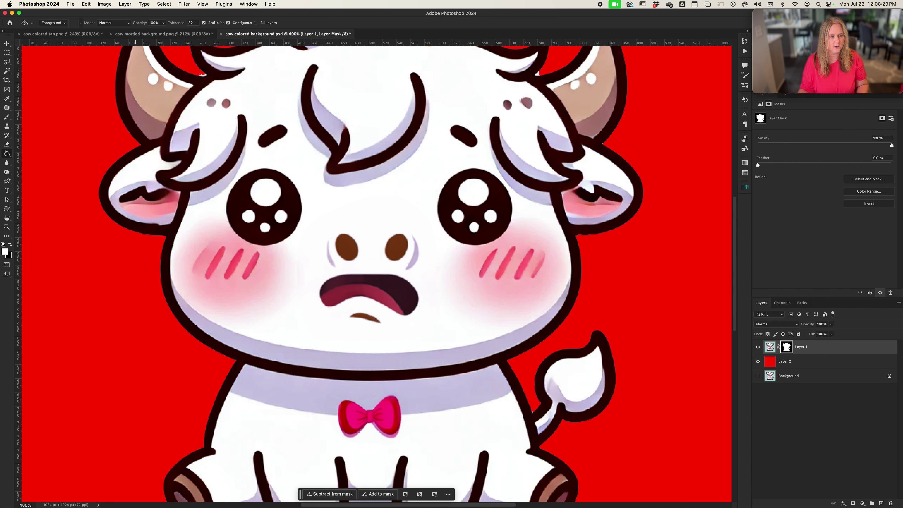
left_click(10, 244)
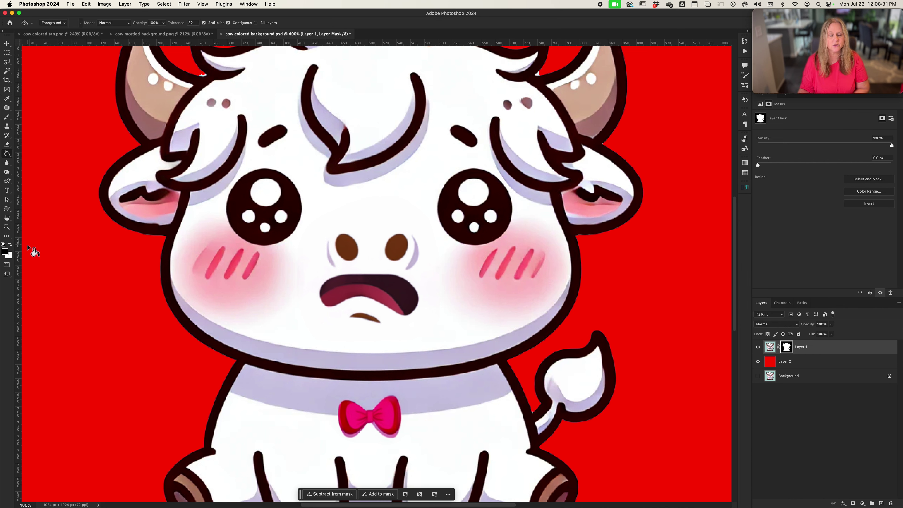
Paint out the leftover spot between the hair and the right horn on Layer 1's mask with a small black brush
scroll(368, 252, "up", 4)
scroll(399, 242, "right", 1)
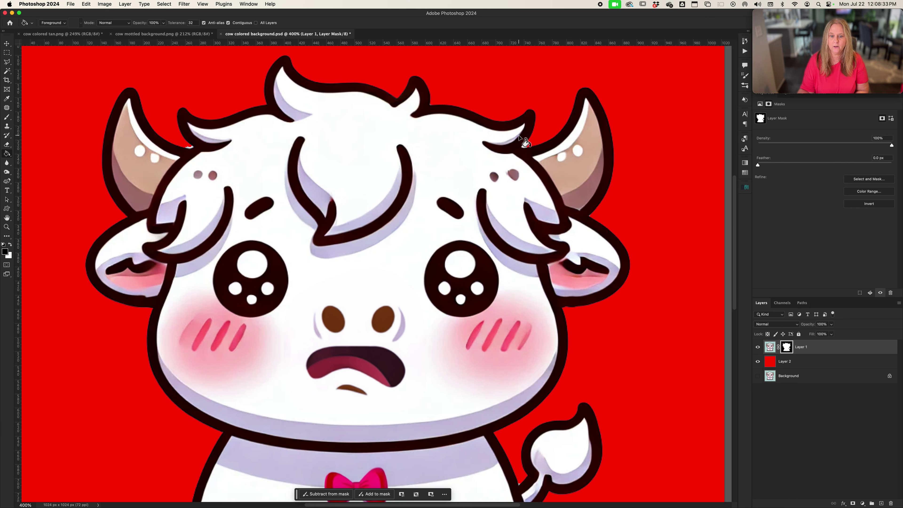
key("b")
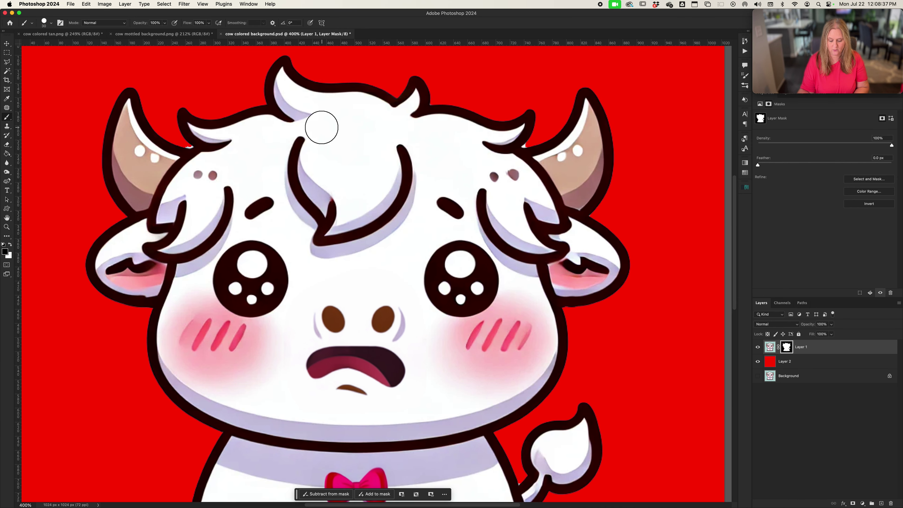
key("bracketleft")
key("bracketleft")
key("bracketleft")
key("bracketleft")
key("bracketleft")
key("bracketleft")
left_click_drag(530, 144, 528, 145)
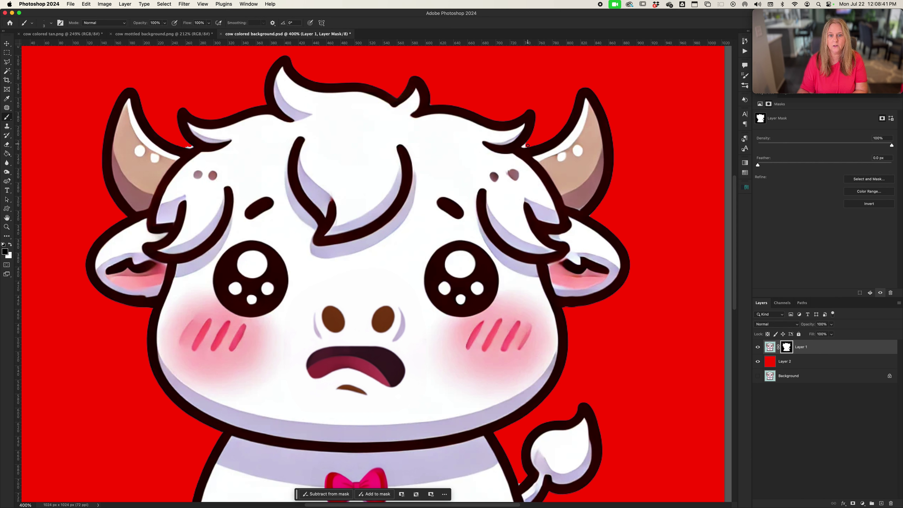
left_click(524, 146)
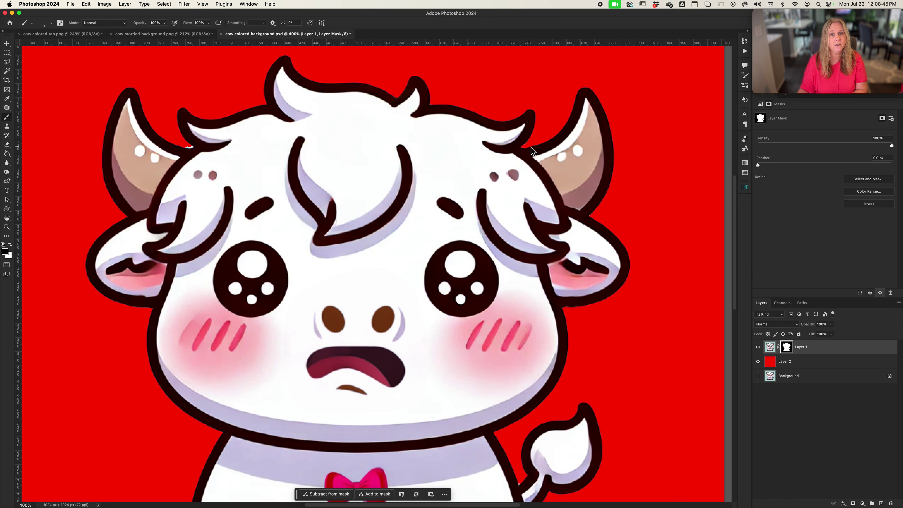
Disable Layer 1's mask to view the original background, and re-enable it
right_click(786, 348)
left_click(794, 350)
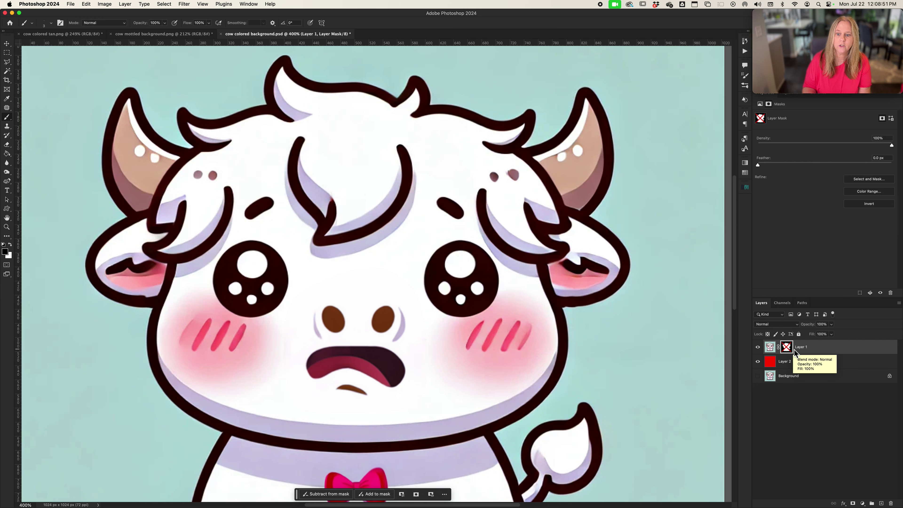
right_click(787, 348)
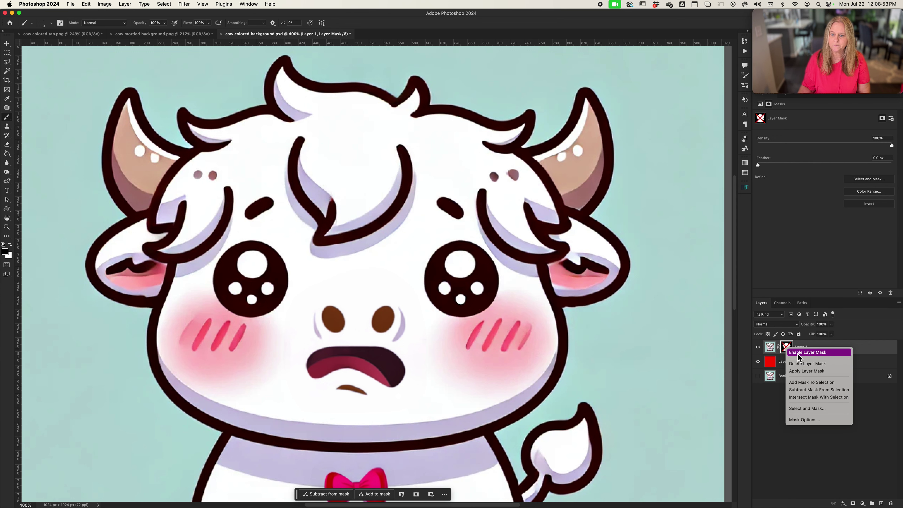
left_click(807, 352)
Hide part of the white tail tuft by painting black on Layer 1's mask with a larger brush
scroll(436, 336, "down", 5)
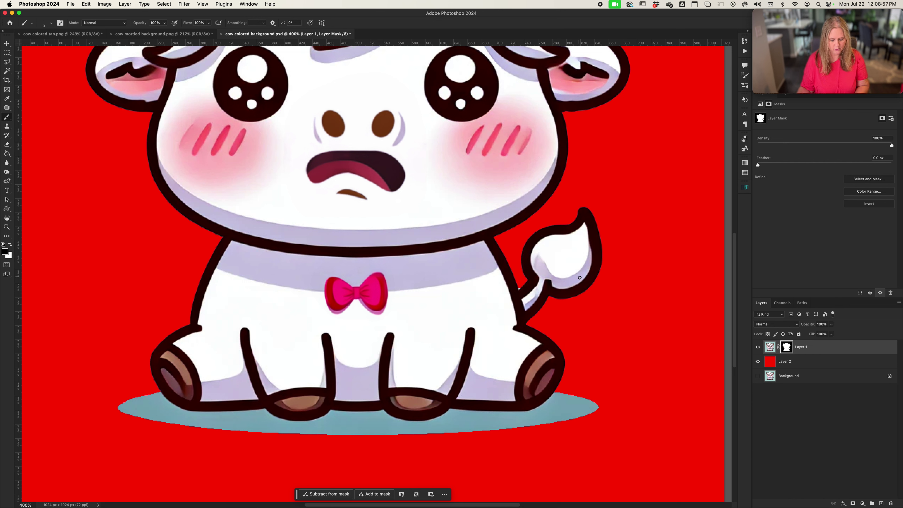
key("bracketright")
key("bracketright")
key("bracketright")
key("bracketright")
key("bracketright")
mouse_move(572, 248)
left_mouse_down()
mouse_move(563, 267)
mouse_move(559, 259)
left_mouse_up()
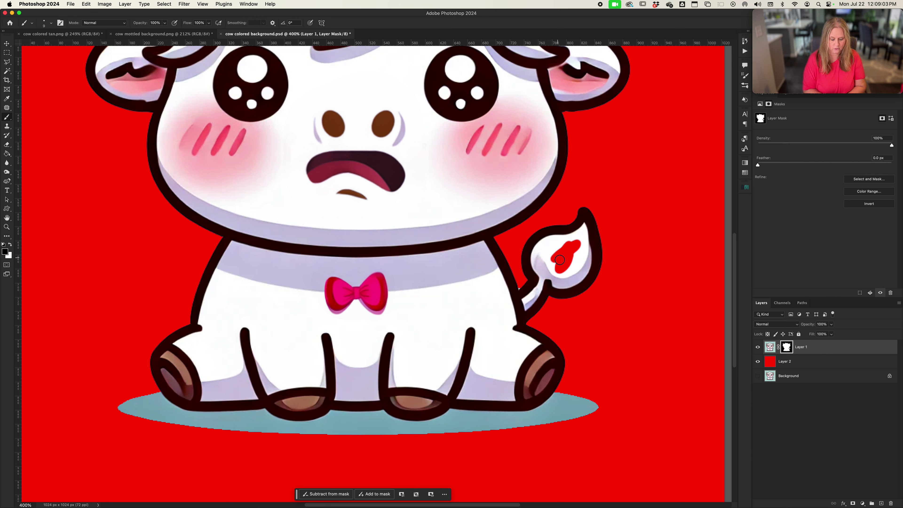
Restore the hidden part of the tail tuft by painting white on Layer 1's mask with a bigger brush
key("x")
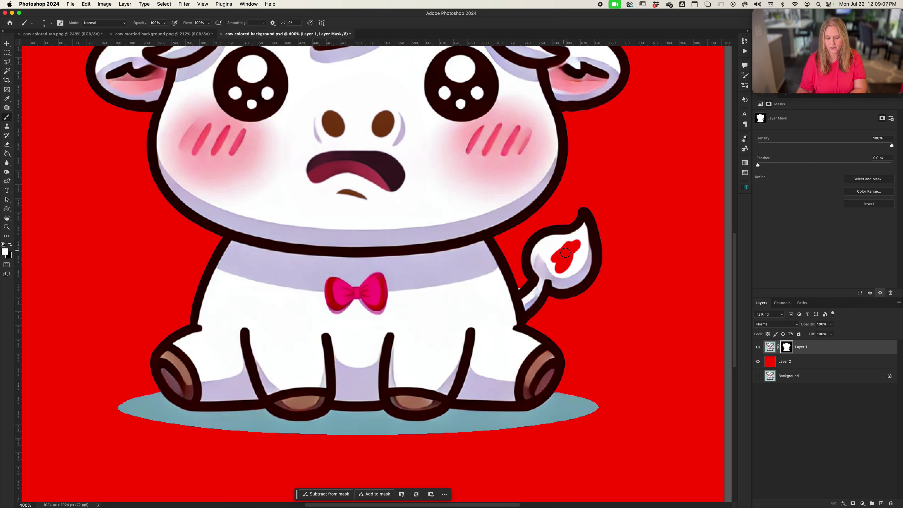
key("bracketright")
key("bracketright")
key("bracketright")
mouse_move(565, 252)
left_mouse_down()
mouse_move(555, 258)
mouse_move(566, 261)
left_mouse_up()
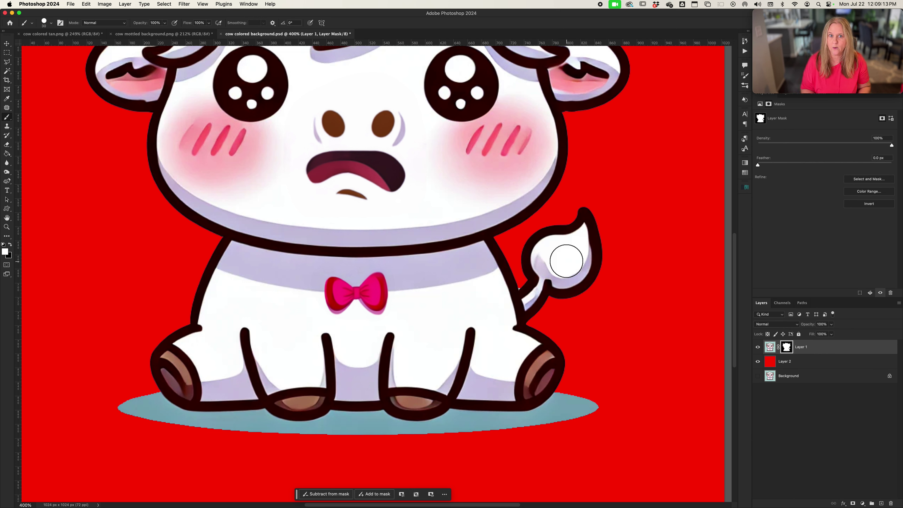
Apply the layer mask to Layer 1 permanently
right_click(784, 347)
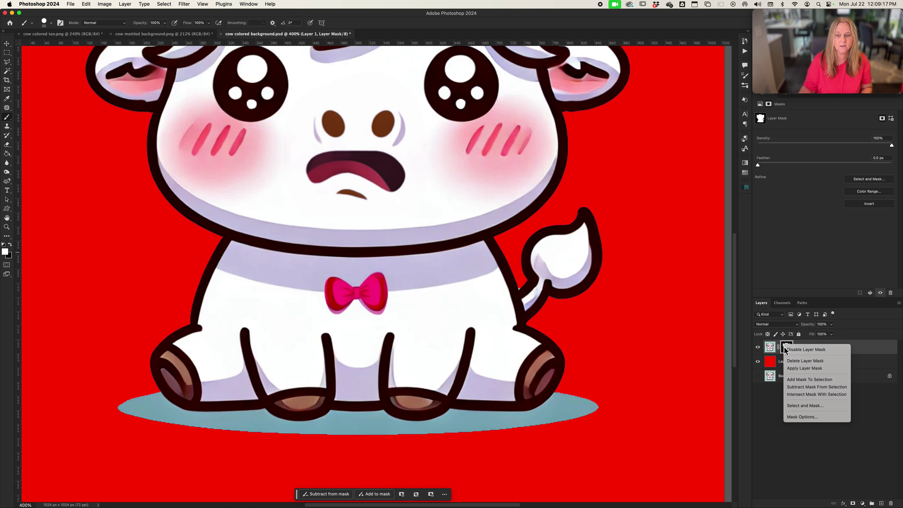
left_click(794, 369)
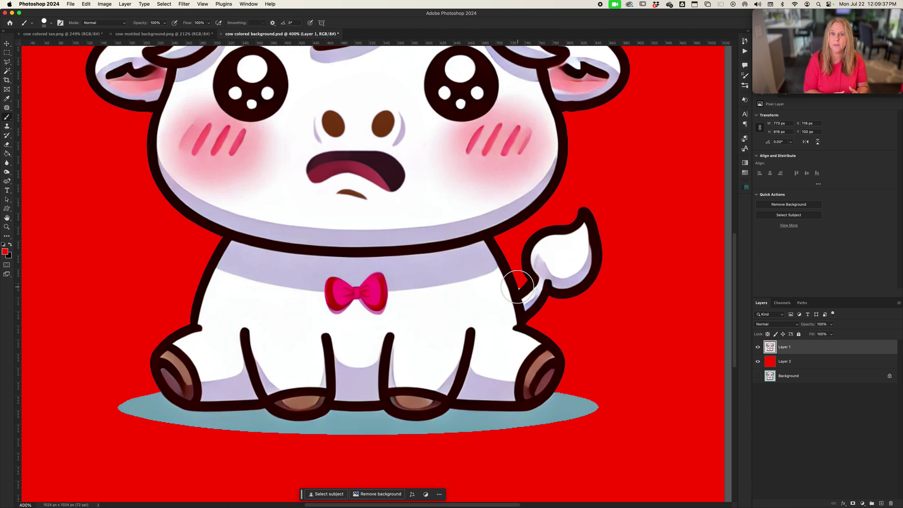
Delete the red Layer 2 and the original Background layer, keeping only the cutout cow on Layer 1
scroll(517, 287, "left", 3)
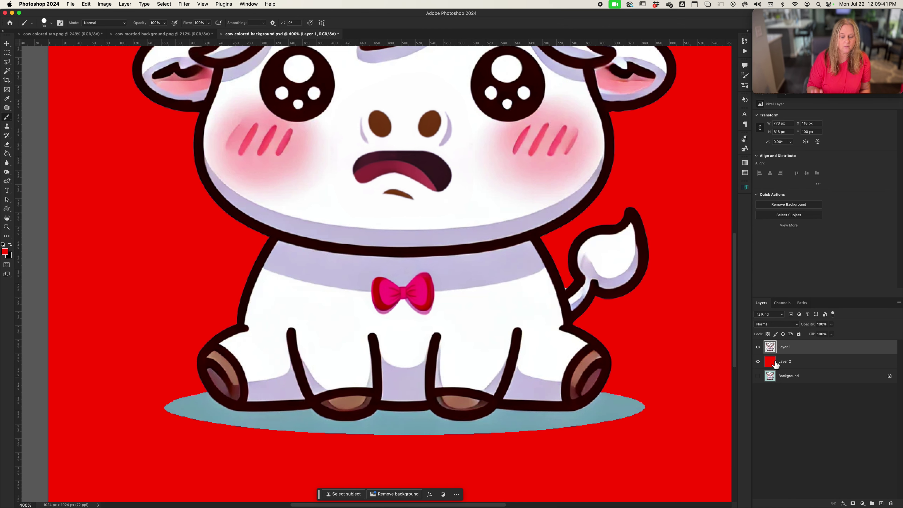
key("super+0")
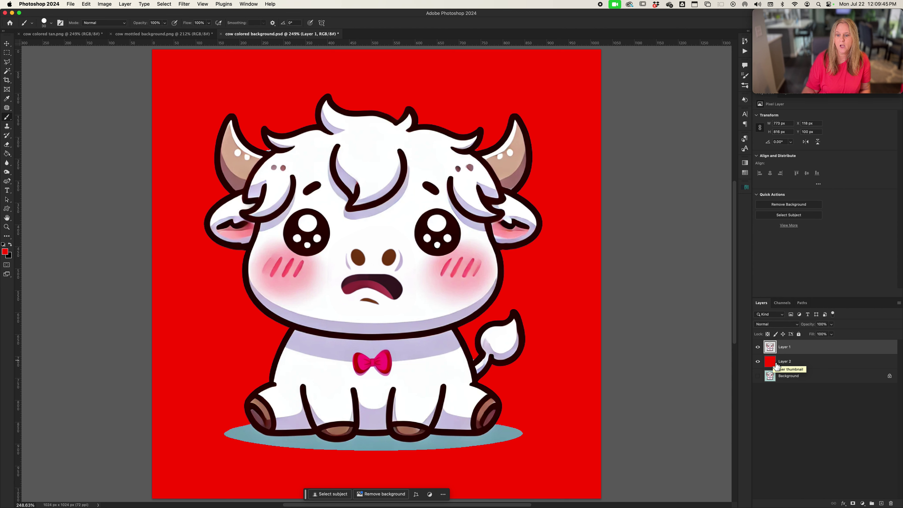
left_click(781, 367)
key("BackSpace")
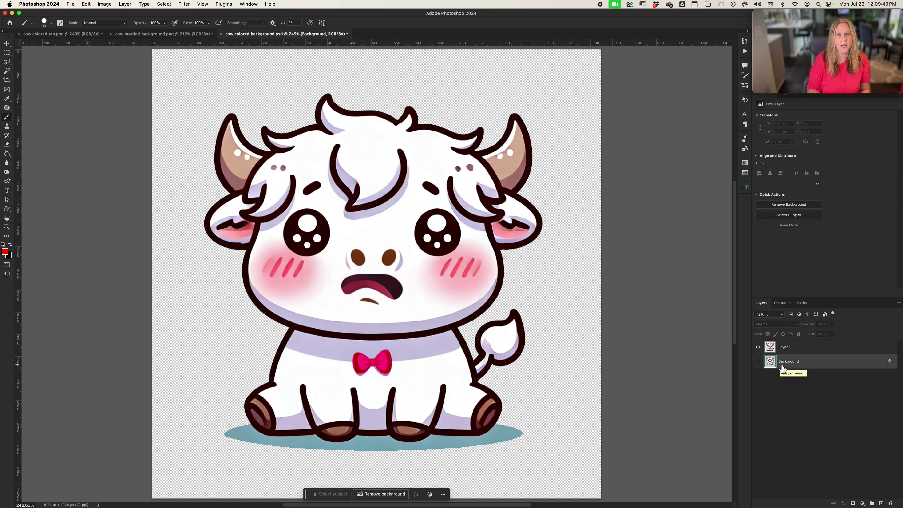
key("BackSpace")
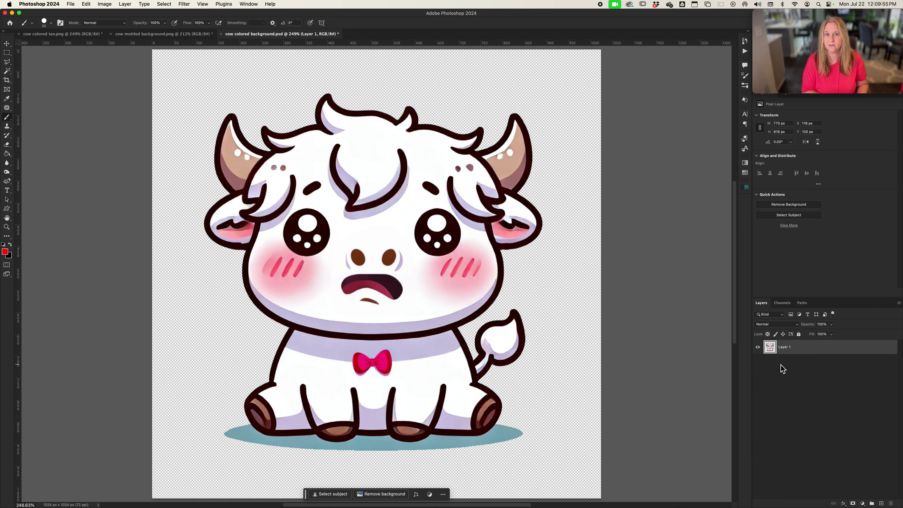
Save a PNG copy of the transparent cow as "cow colored background.png" in the Removing Backgrounds folder
key("super+shift+s")
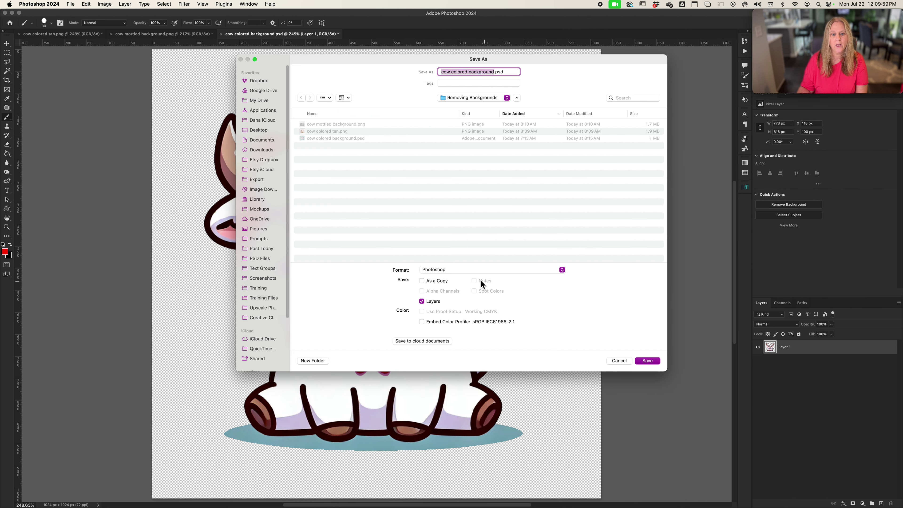
left_click(473, 271)
left_click(456, 396)
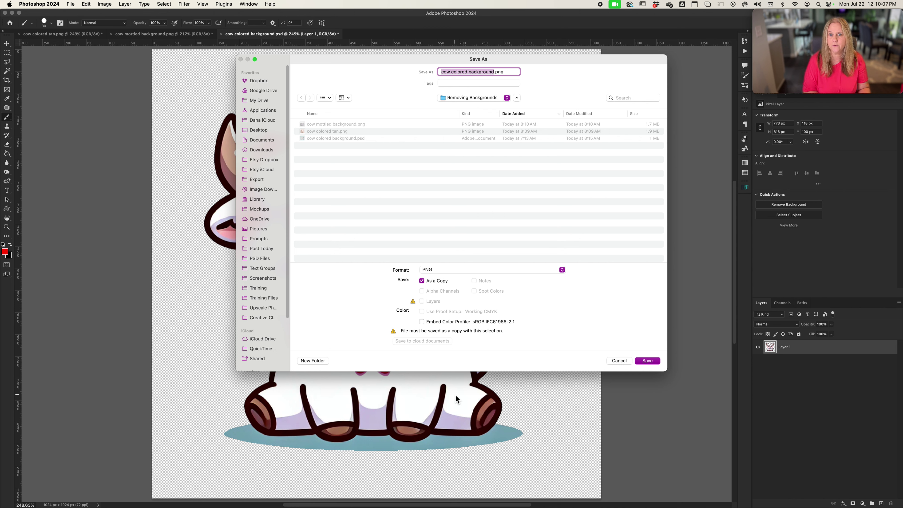
key("Return")
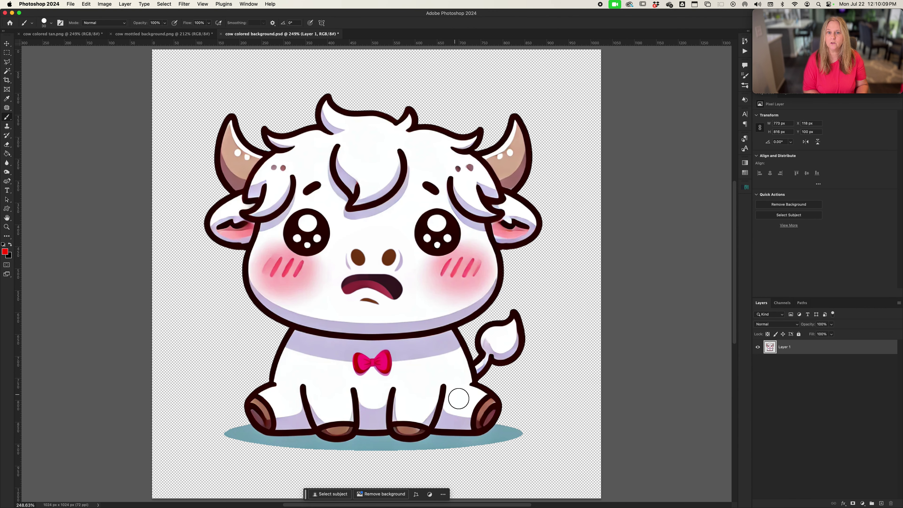
Flatten the cow image onto a white background and undo the flattening
key("super+shift+e")
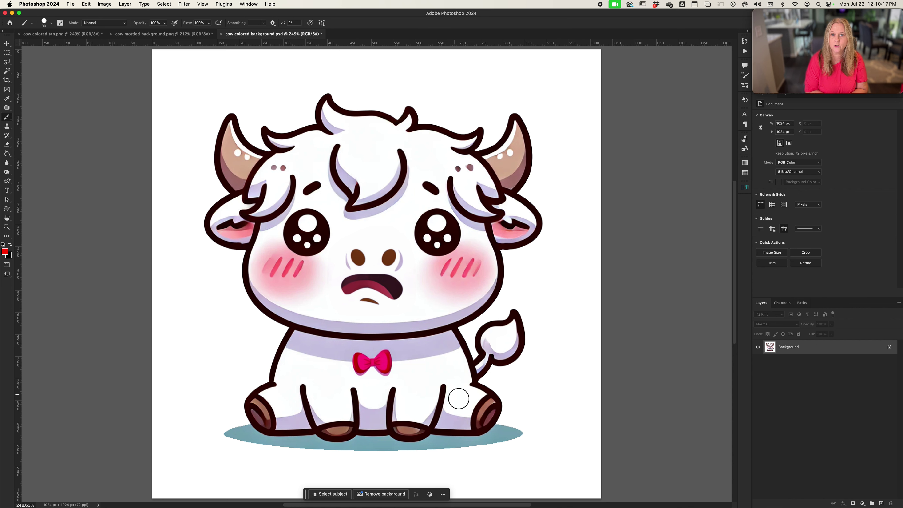
key("super+z")
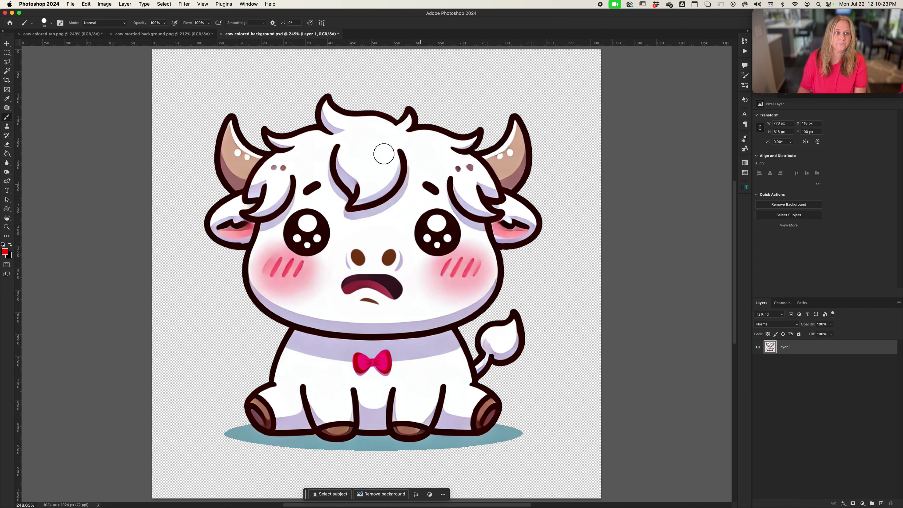
In "cow mottled background.png", duplicate the Background layer and add a red-filled layer between the copy and the original
left_click(145, 33)
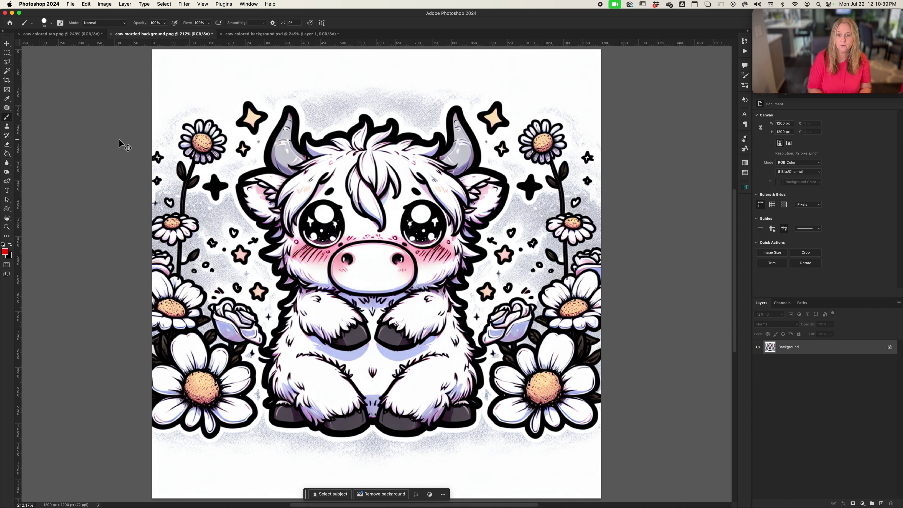
key("super+j")
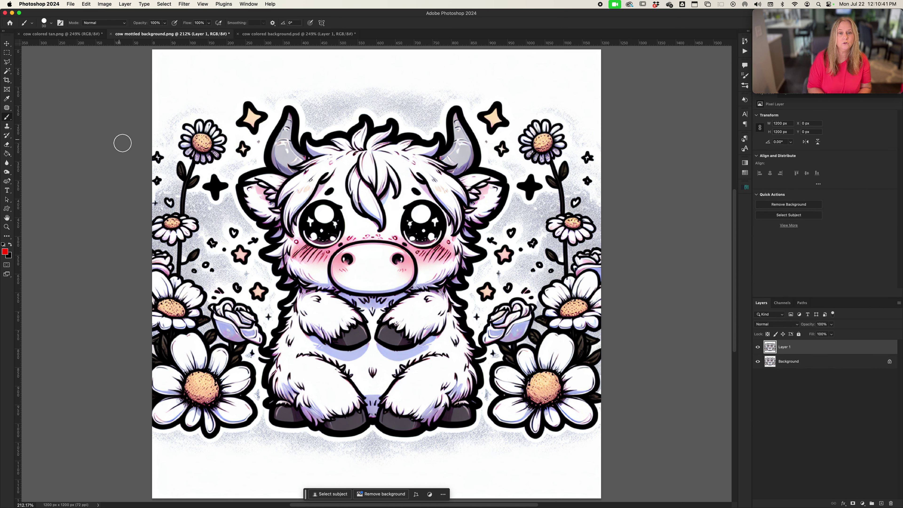
left_click(785, 361)
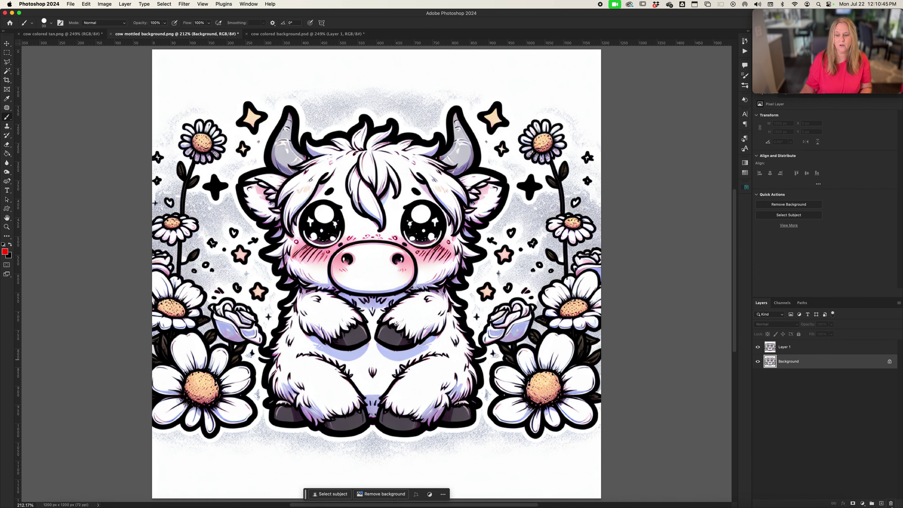
left_click(881, 503)
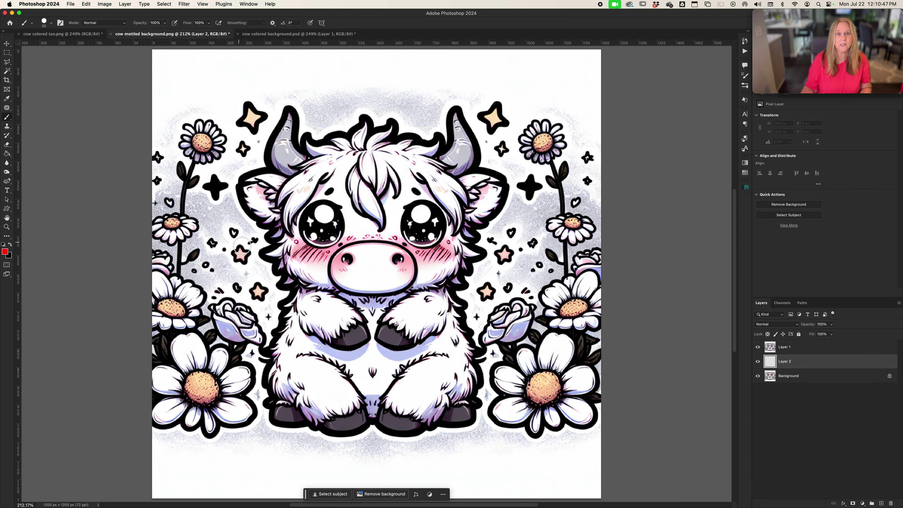
key("g")
left_click(235, 197)
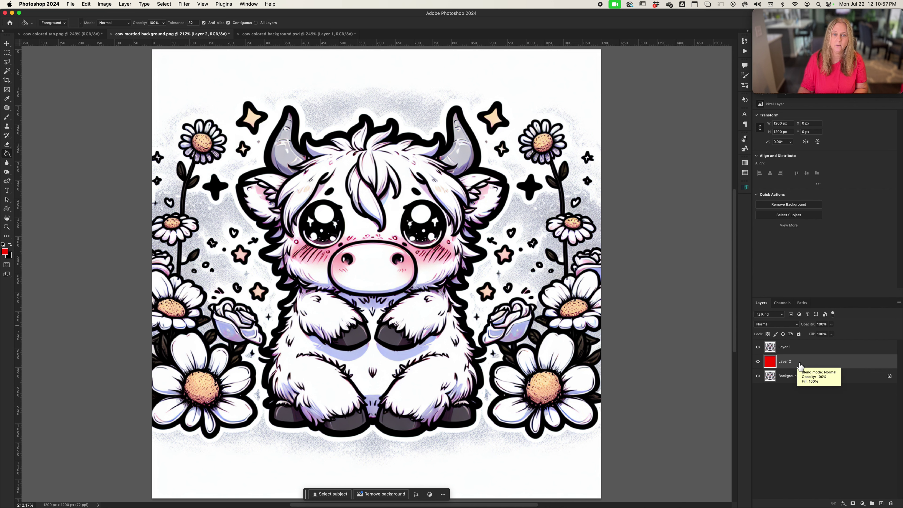
Try Select Subject on Layer 1 of the mottled cow image, and clear the selection
left_click(774, 349)
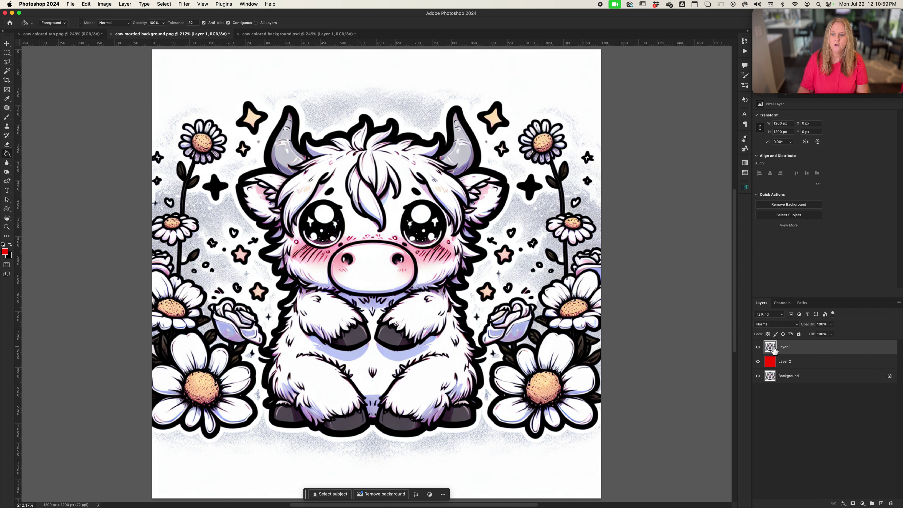
key("w")
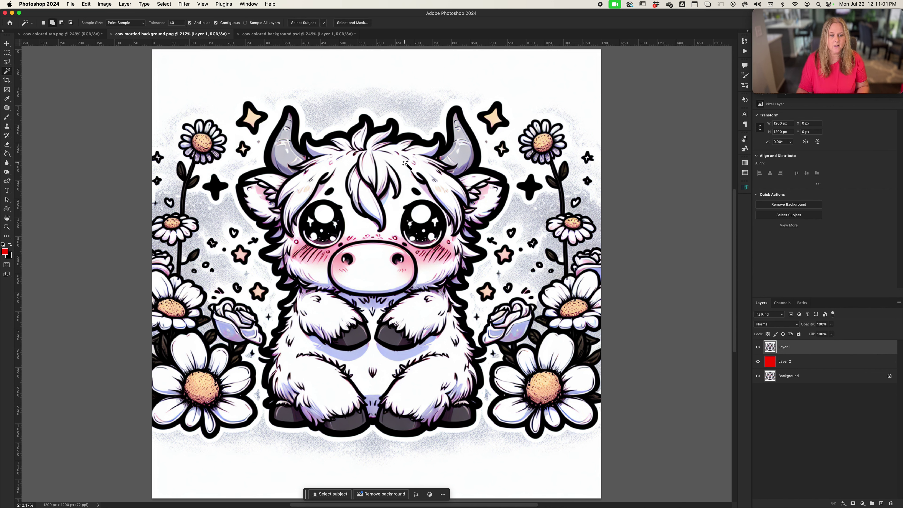
left_click(303, 23)
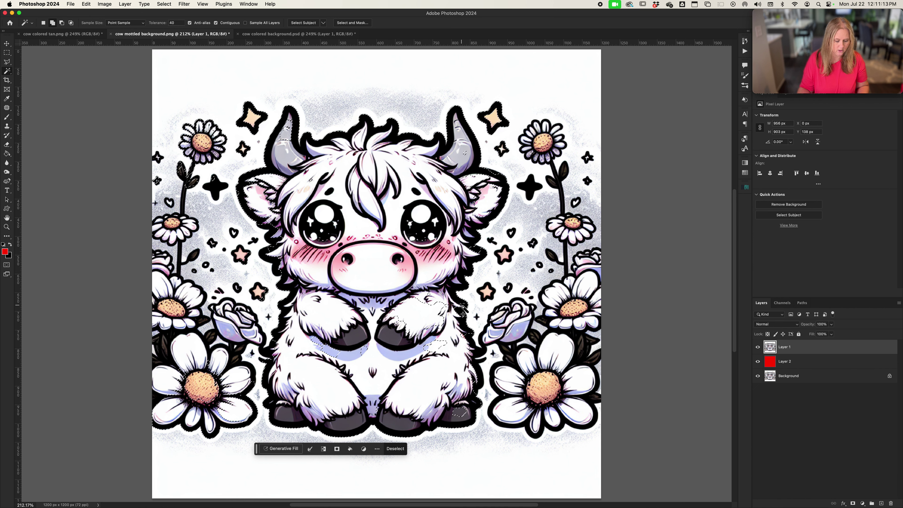
key("super+d")
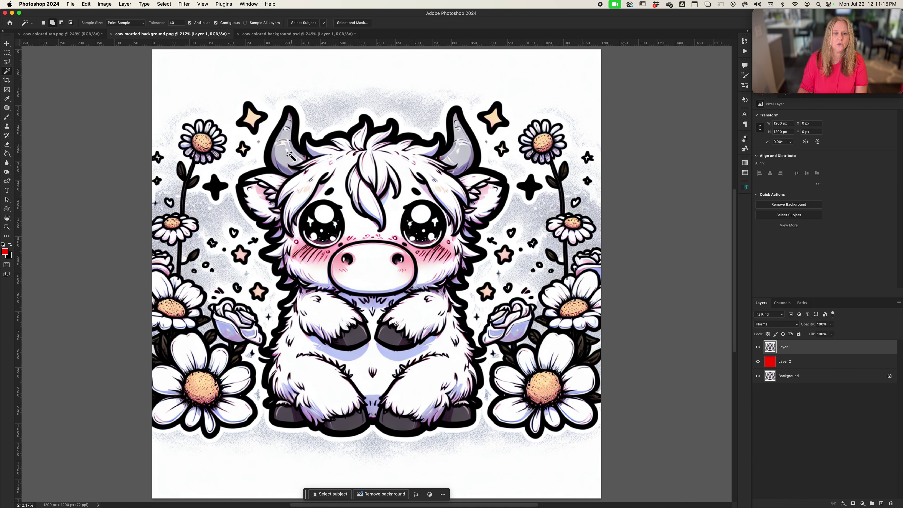
Try hiding the mottled background with a Magic Wand selection at tolerance 40 and a layer mask, then undo the mask and deselect
left_click(239, 90)
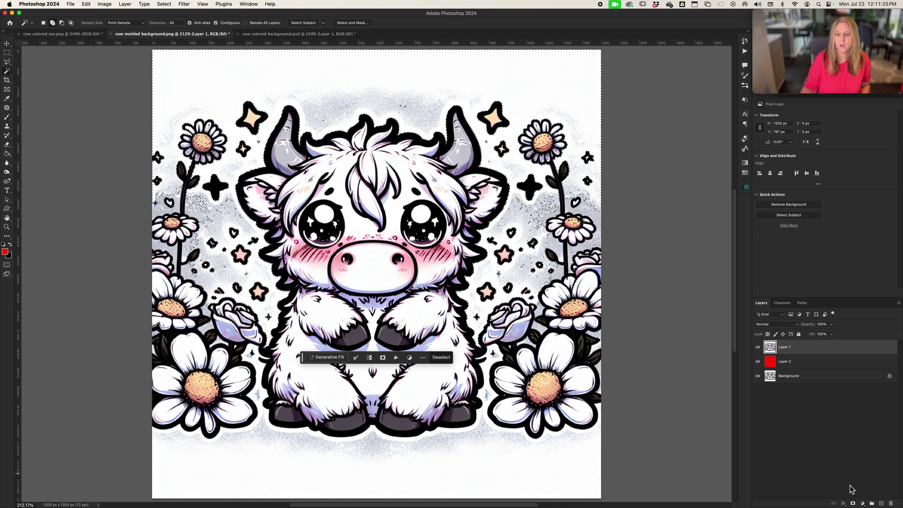
left_click(853, 503)
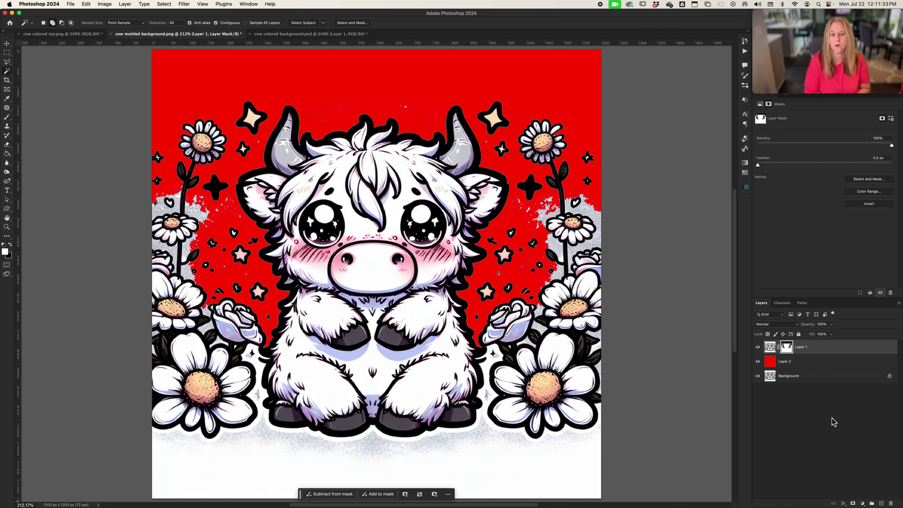
key("super+z")
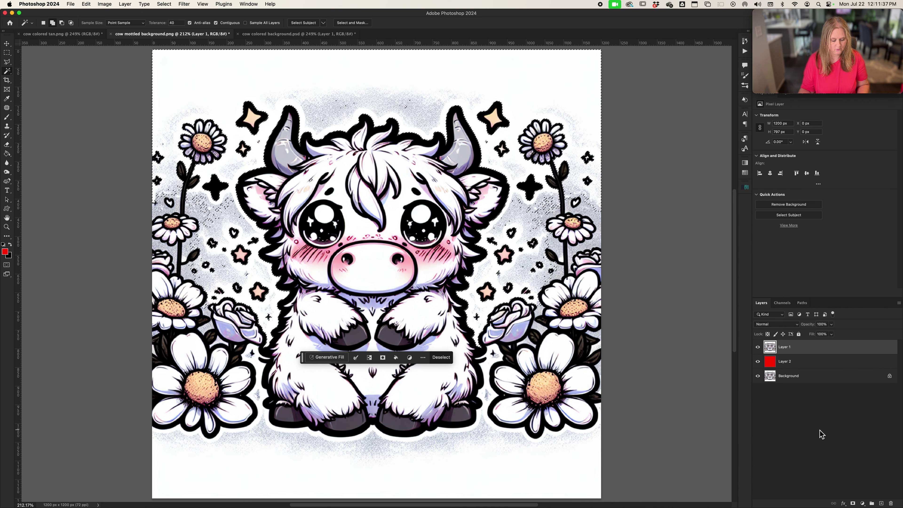
key("super+d")
Select the mottled background on Layer 1 using the Magic Wand with tolerance 20
left_click(179, 23)
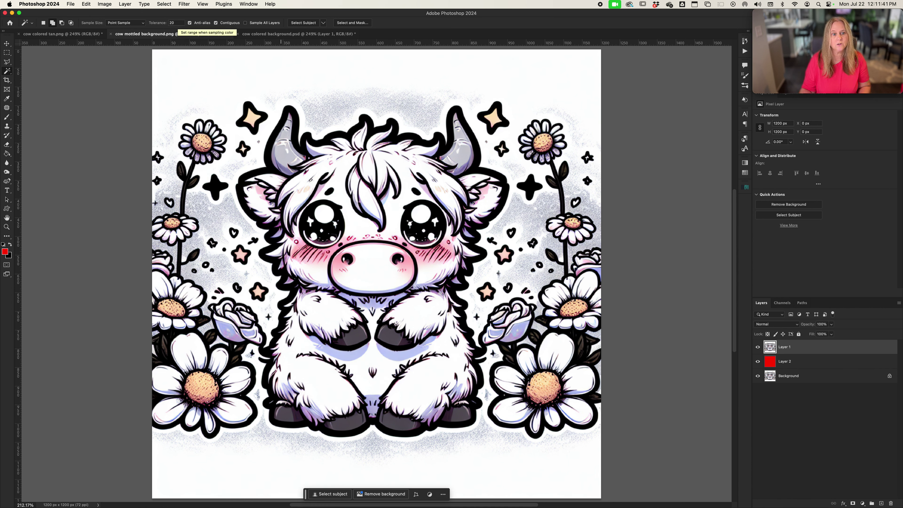
left_click(186, 72)
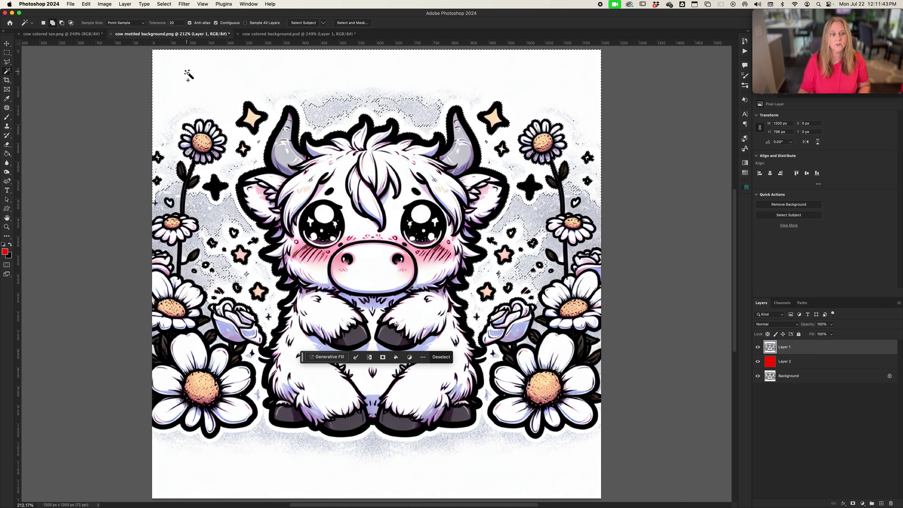
Try masking Layer 1 from the current background selection, then undo the mask
left_click(854, 503)
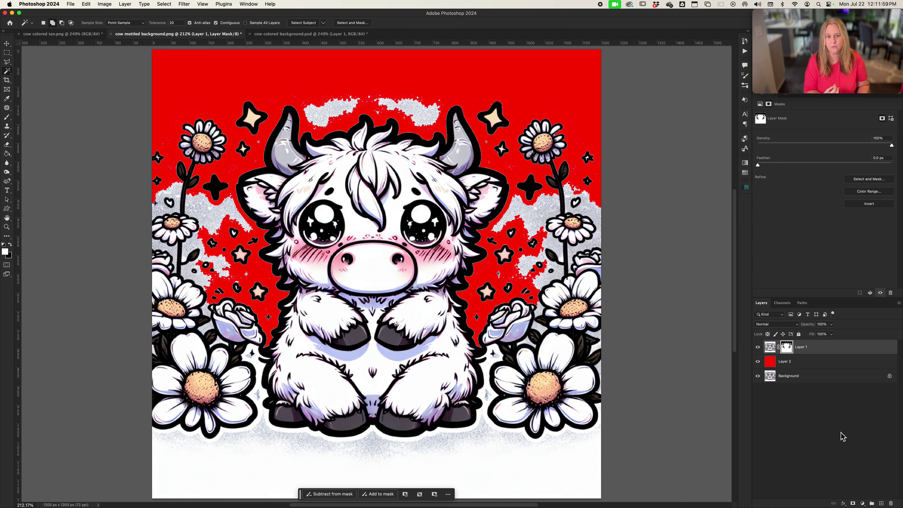
key("super+z")
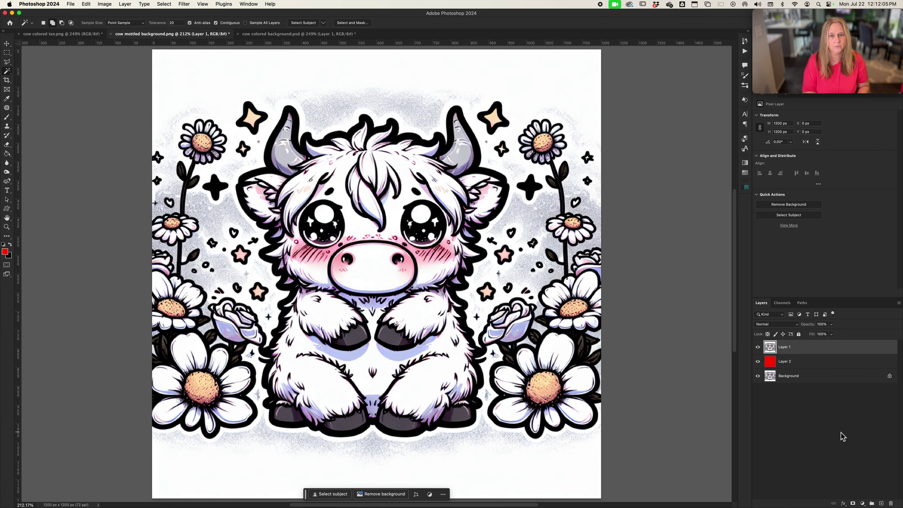
Duplicate Layer 1, make the original Layer 1 active again, and turn off Contiguous for the Magic Wand
key("super+j")
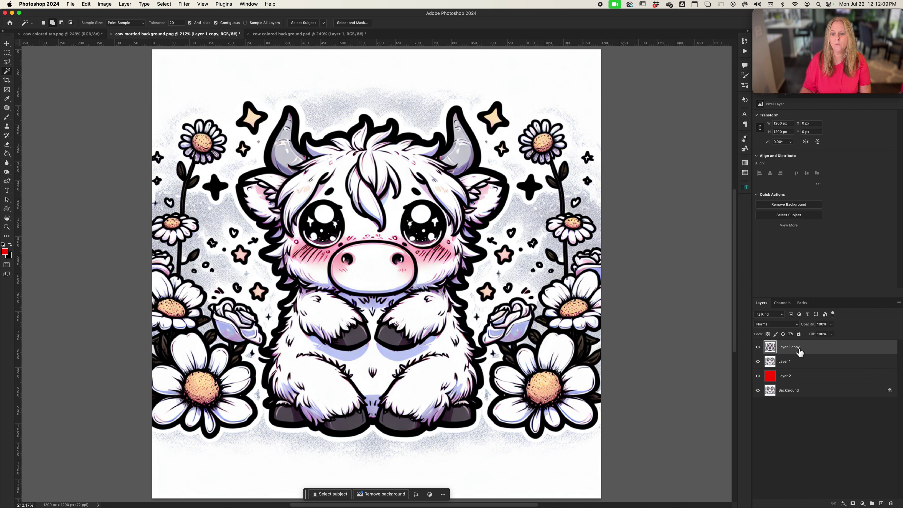
left_click(794, 363)
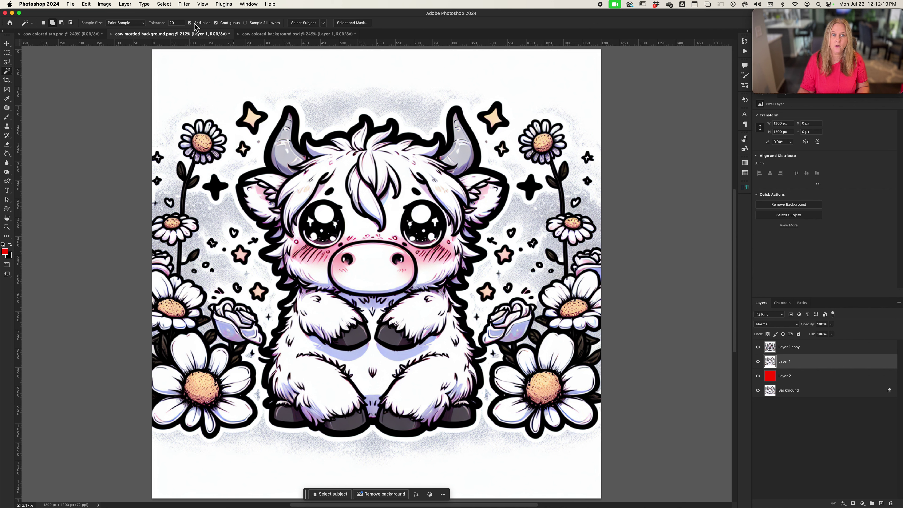
left_click(166, 23)
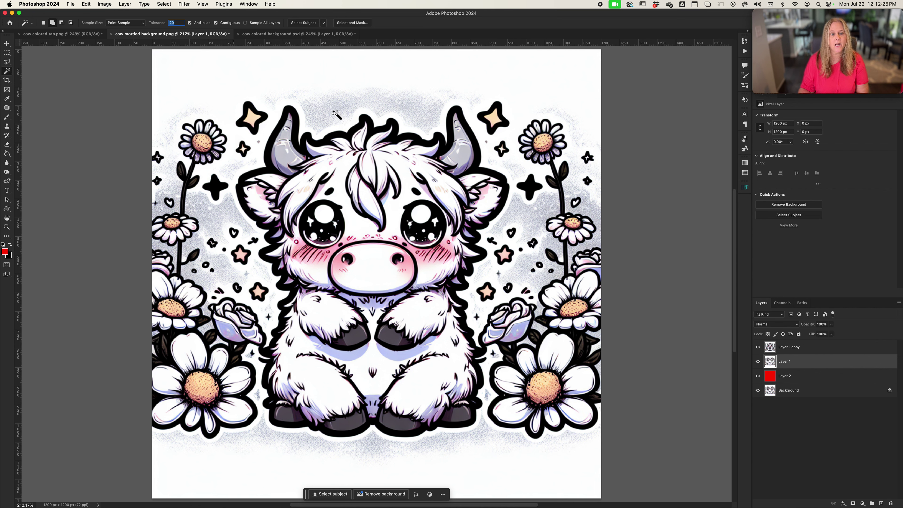
left_click(230, 23)
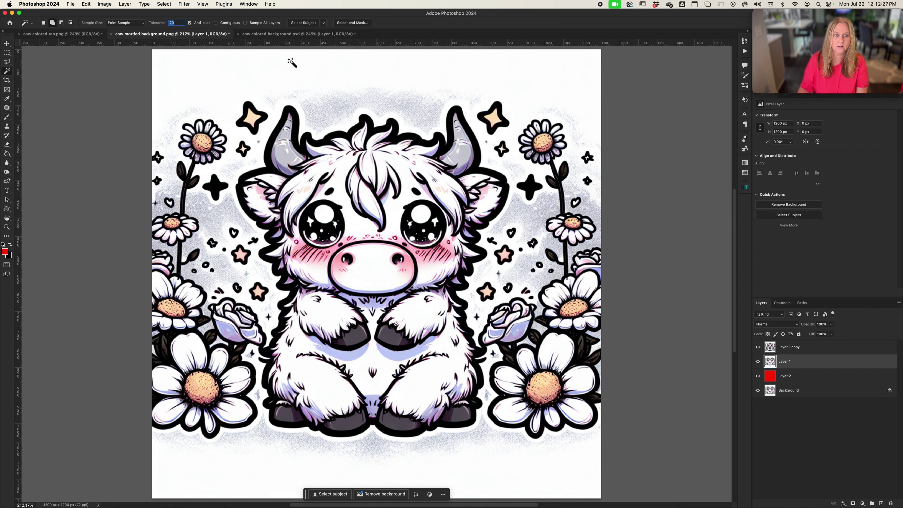
Try masking Layer 1 from a non-contiguous Magic Wand selection at tolerance 20, checking it with Layer 1 copy hidden, then undo the mask
left_click(322, 116)
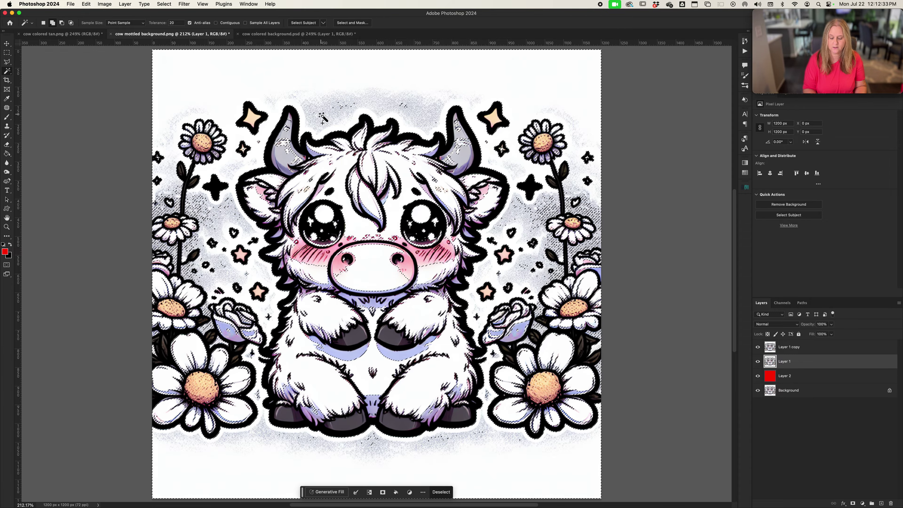
key("super+plus")
scroll(321, 116, "up", 2)
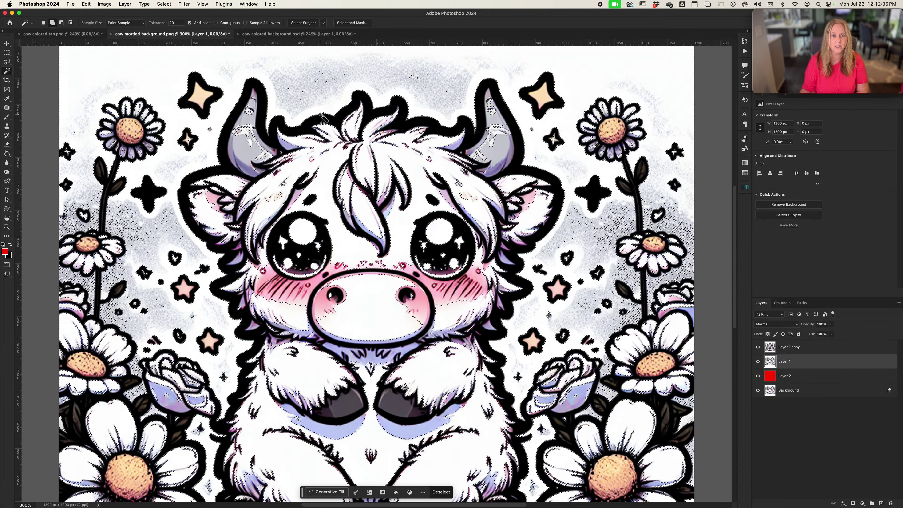
scroll(322, 115, "up", 2)
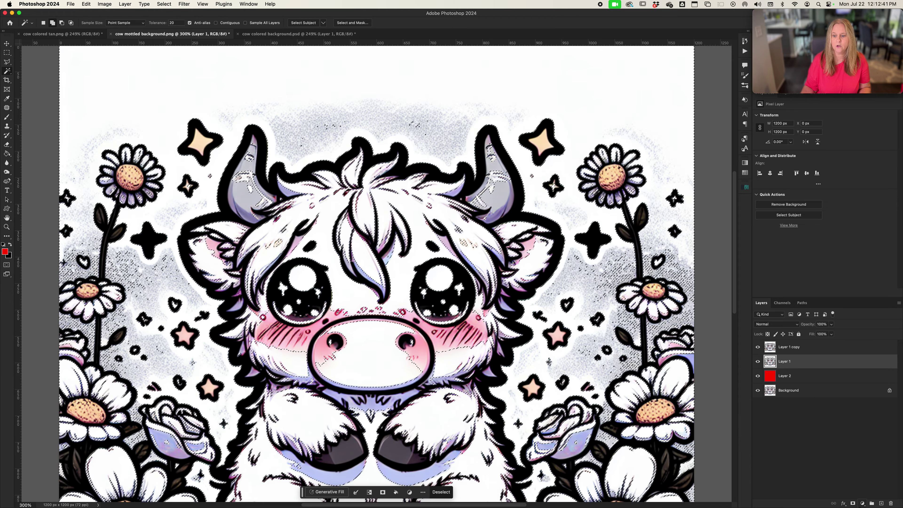
left_click(853, 503)
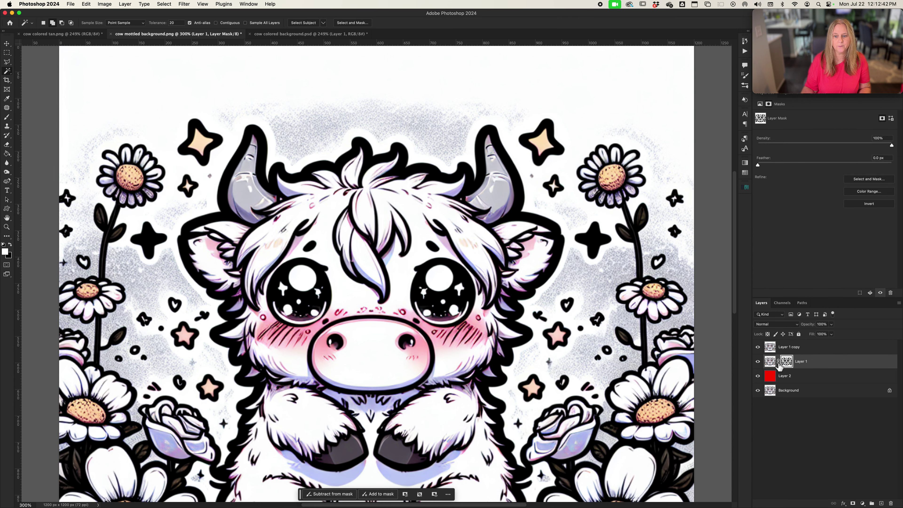
left_click(759, 347)
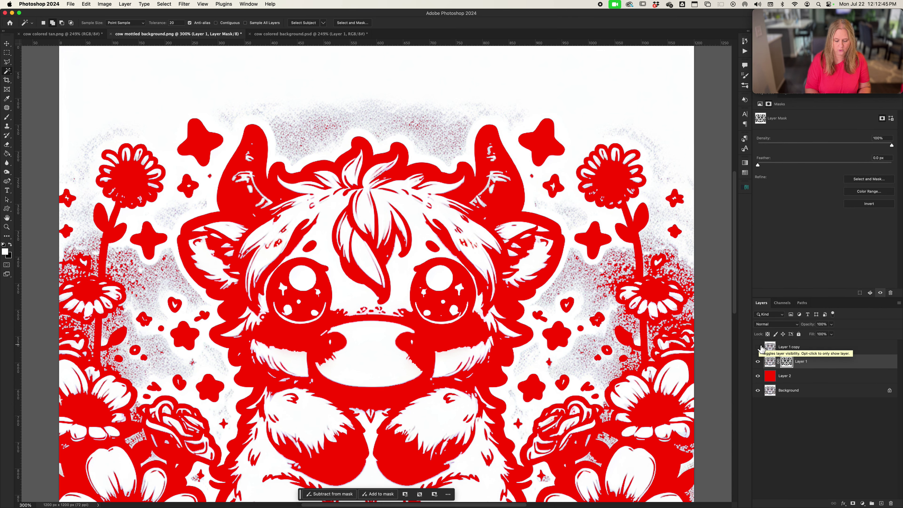
key("super+minus")
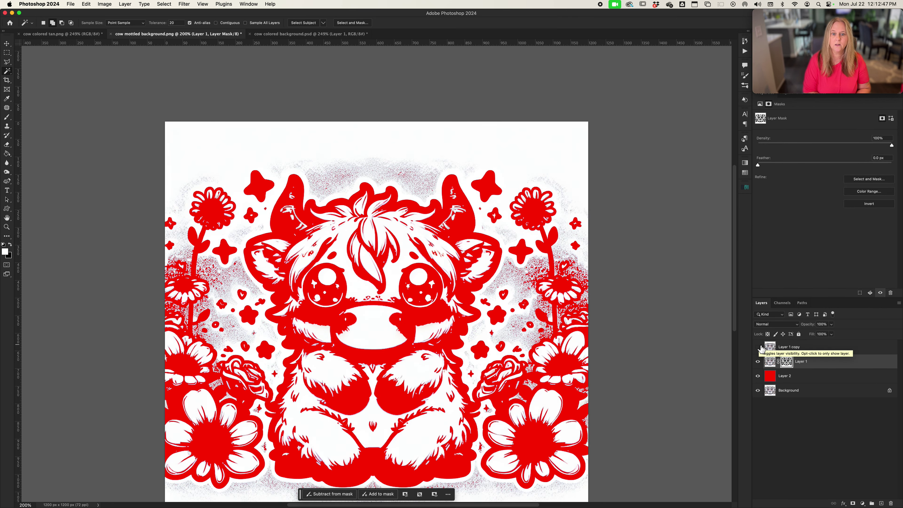
left_click(759, 347)
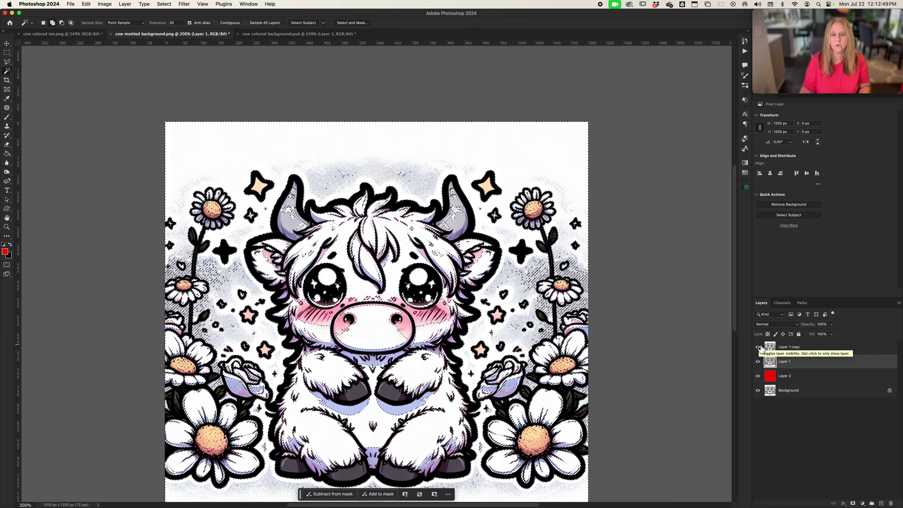
key("super+z")
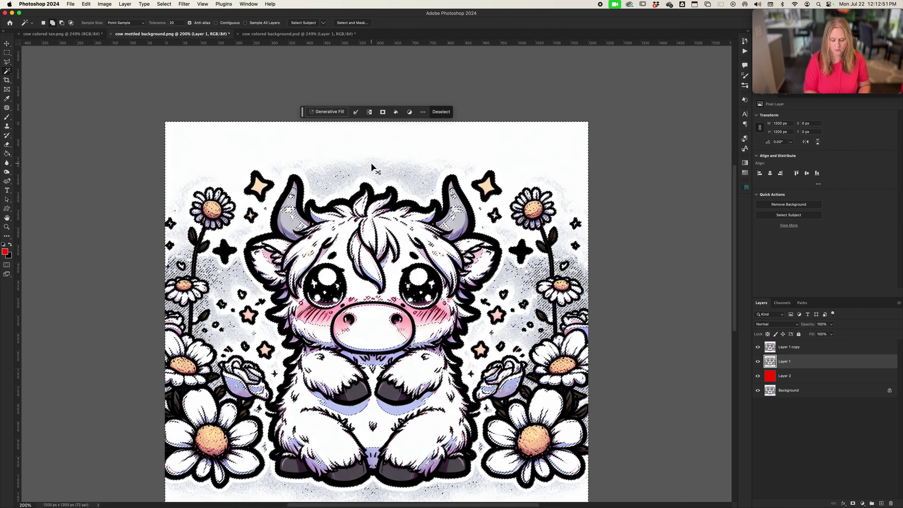
Clear the selection and try sampling the mottled area between the horns at tolerance 20 with Contiguous off
key("super+plus")
key("super+plus")
key("super+plus")
key("super+plus")
scroll(375, 168, "up", 5)
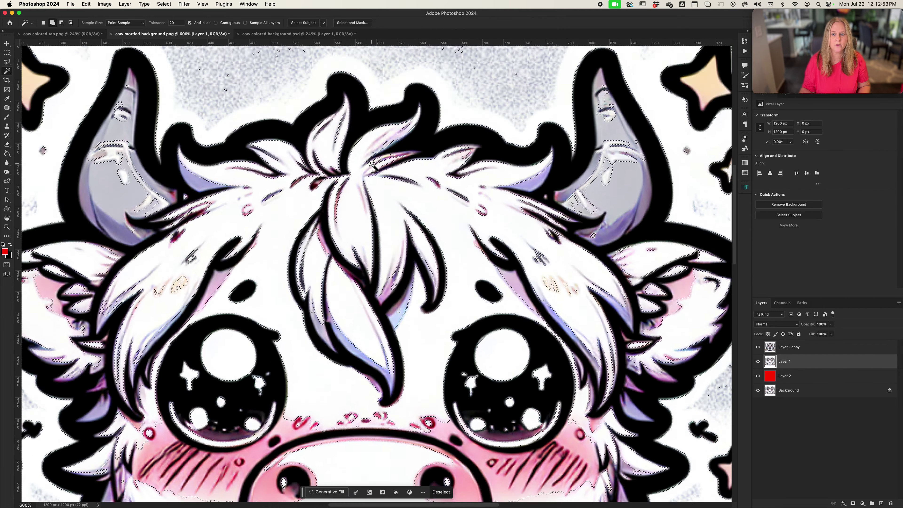
key("super+d")
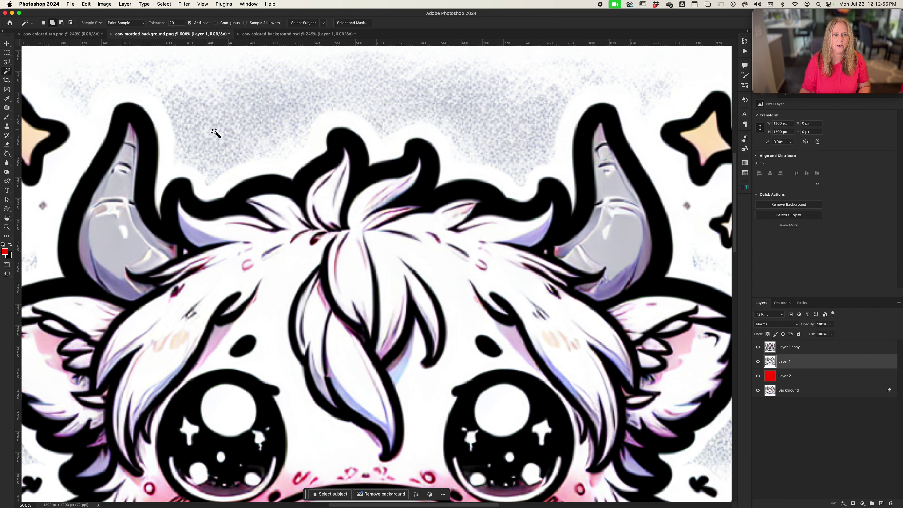
left_click(225, 147)
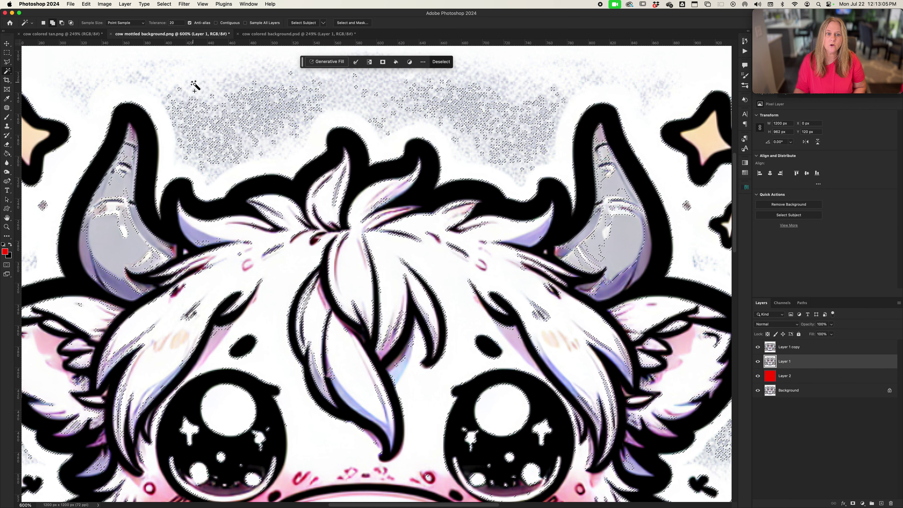
Set the Magic Wand tolerance to 40, try sampling the mottled area between the horns, and clear the selection
left_click(179, 24)
type("71")
key("BackSpace")
key("BackSpace")
type("40")
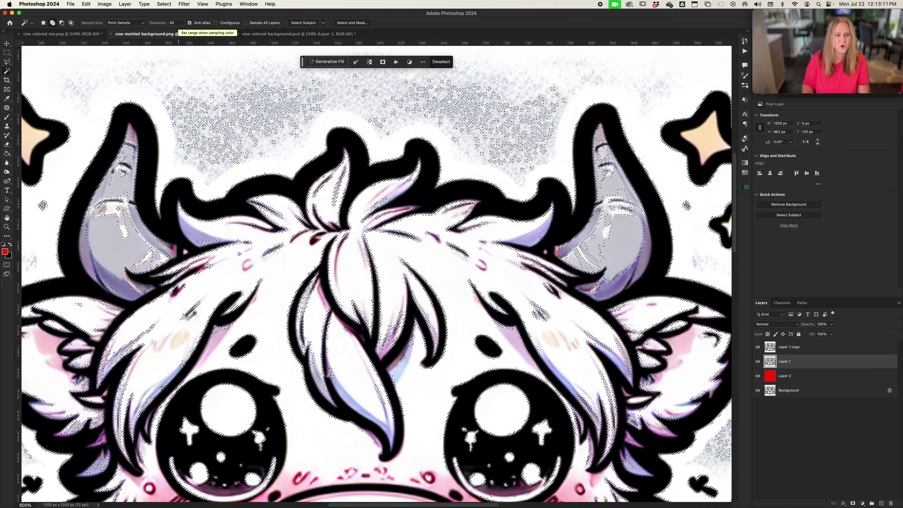
left_click(226, 122)
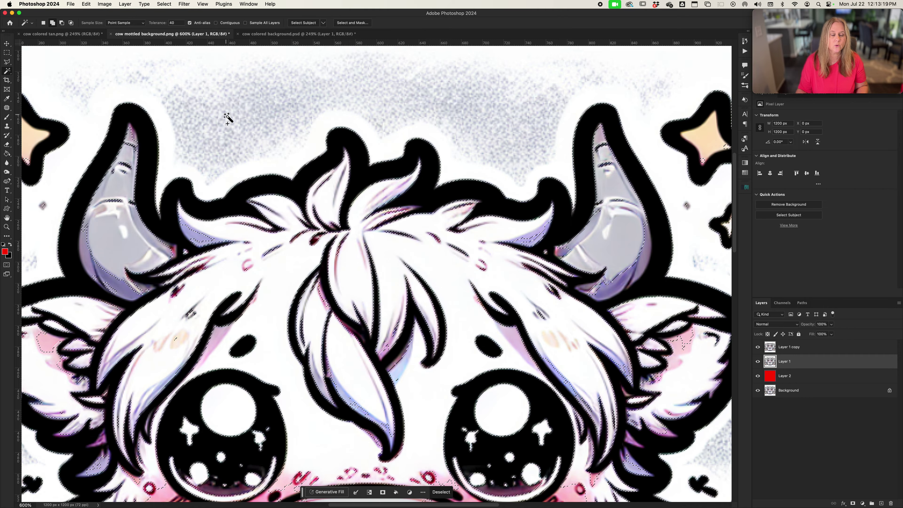
key("super+d")
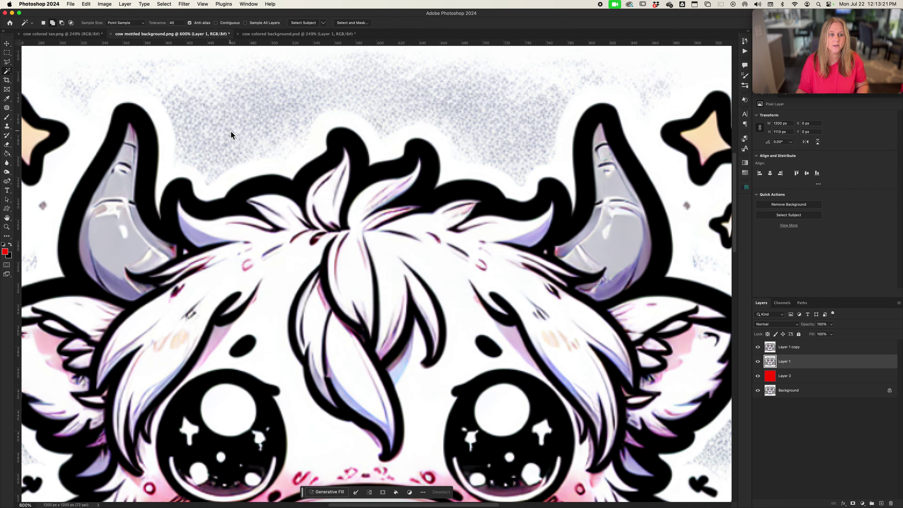
Mask Layer 1 from a non-contiguous Magic Wand selection at tolerance 40 and check it against the red with Layer 1 copy briefly hidden
left_click(231, 132)
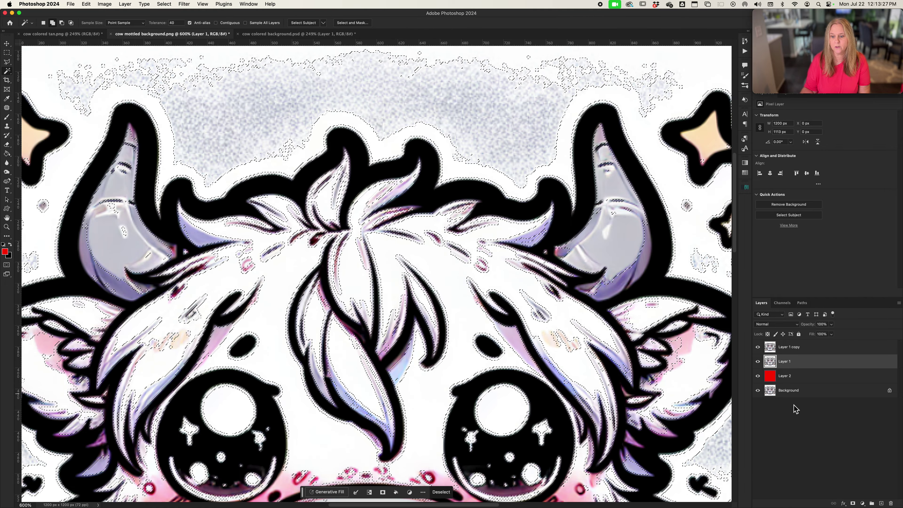
key("super+shift+m")
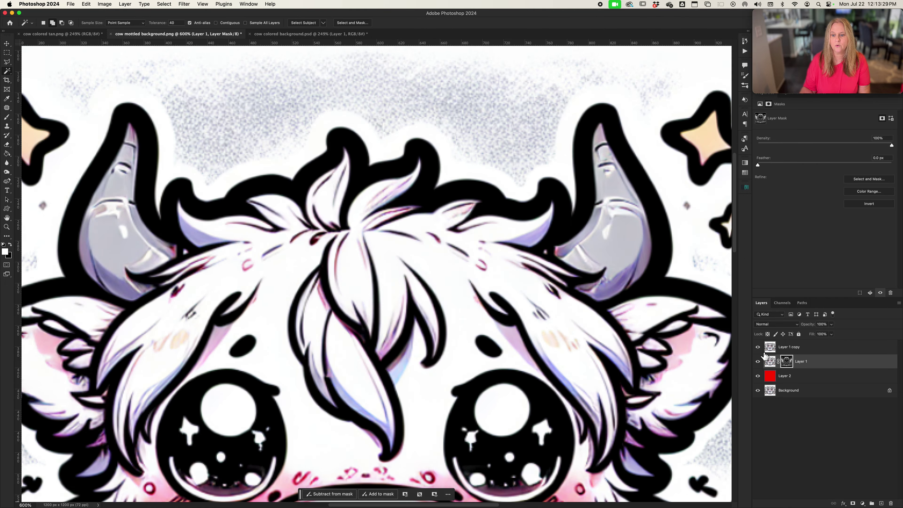
left_click(758, 347)
key("super+0")
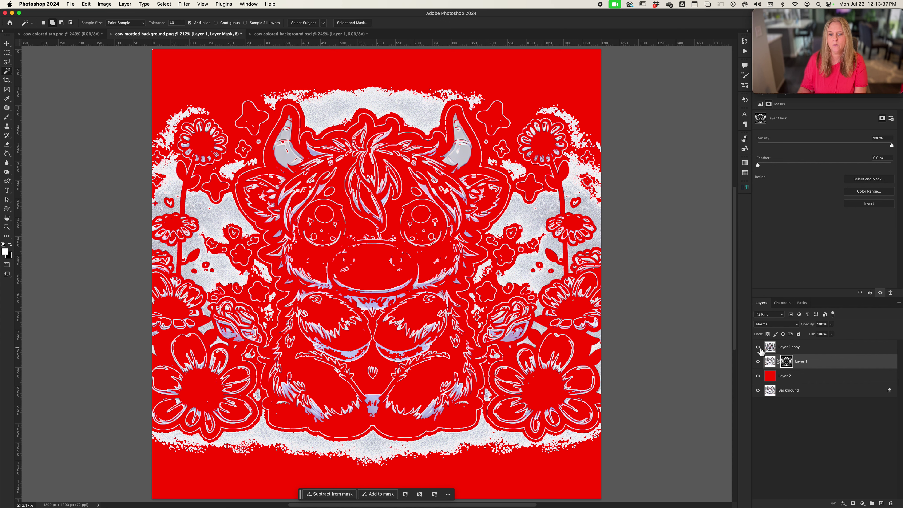
left_click(758, 347)
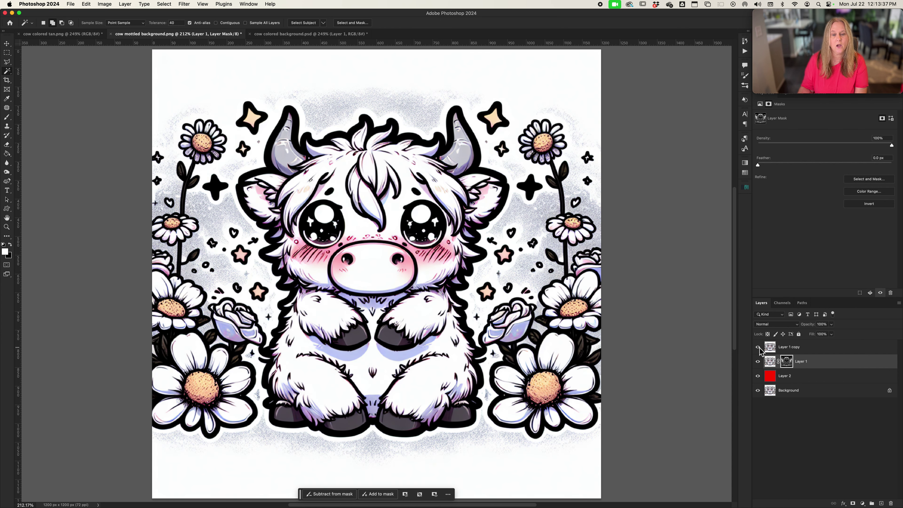
On Layer 1 copy, turn Contiguous back on and select the outer background with the Magic Wand at tolerance 40
left_click(800, 352)
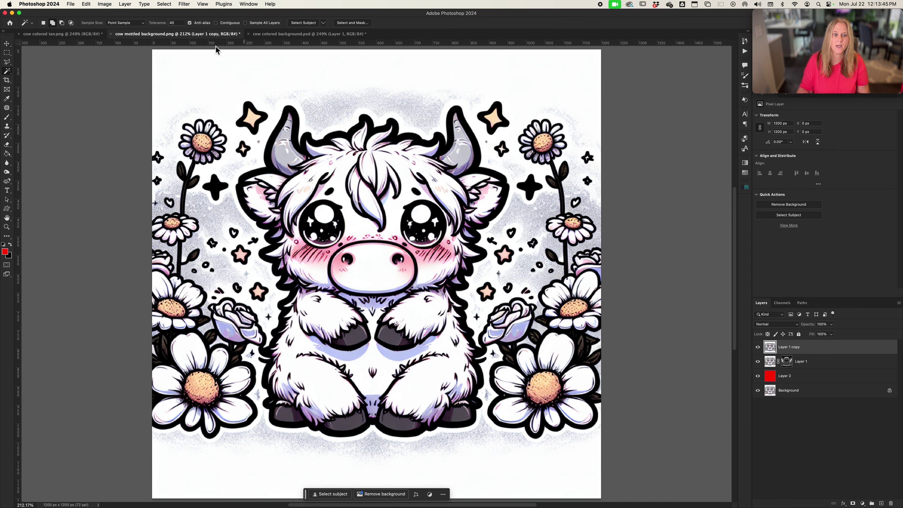
left_click(203, 68)
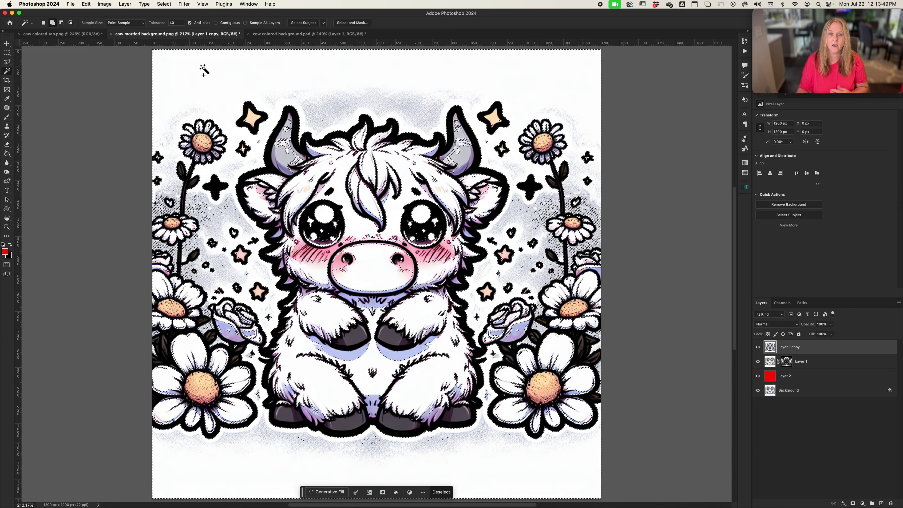
key("super+d")
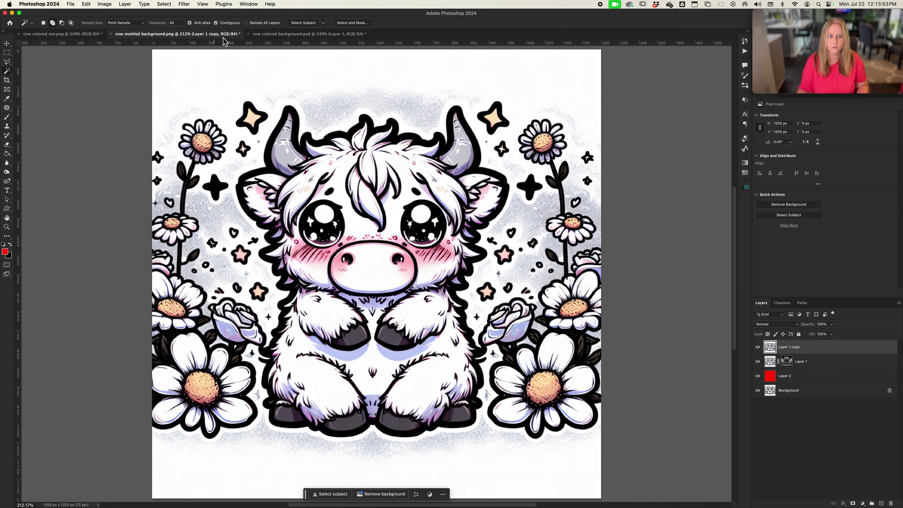
left_click(203, 91)
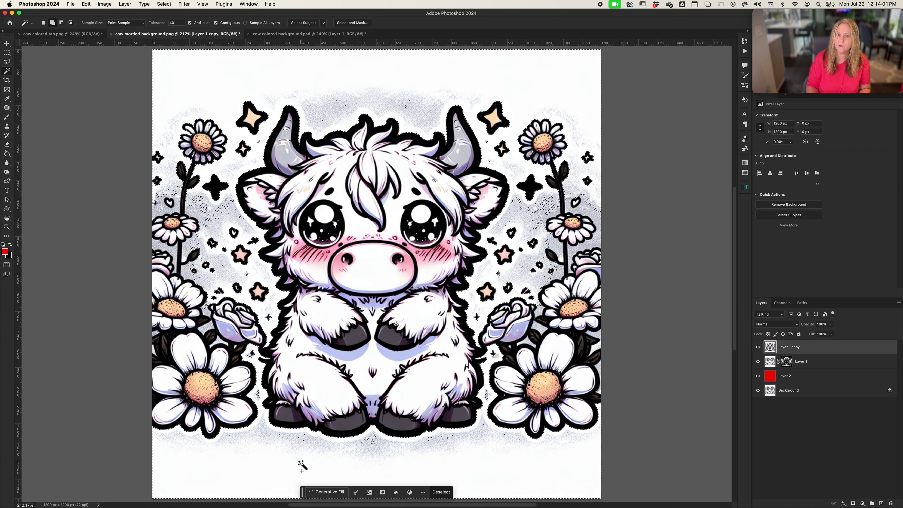
Add a layer mask to Layer 1 copy from the background selection and invert the mask
scroll(302, 467, "up", 3)
scroll(651, 458, "right", 2)
scroll(651, 458, "down", 2)
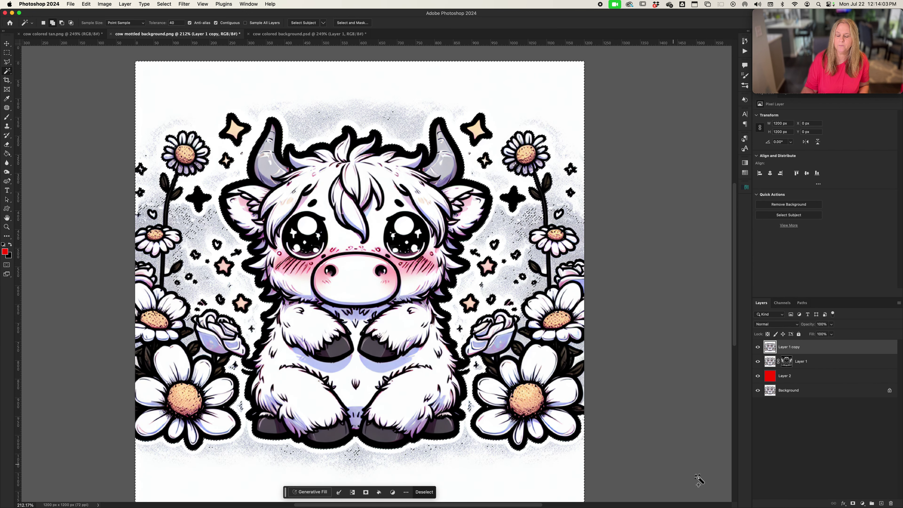
left_click(853, 504)
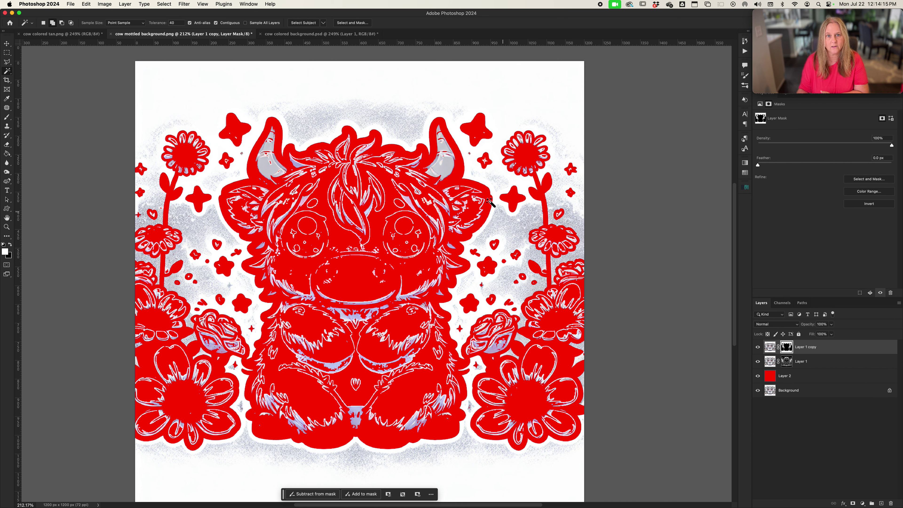
left_click(121, 5)
mouse_move(103, 5)
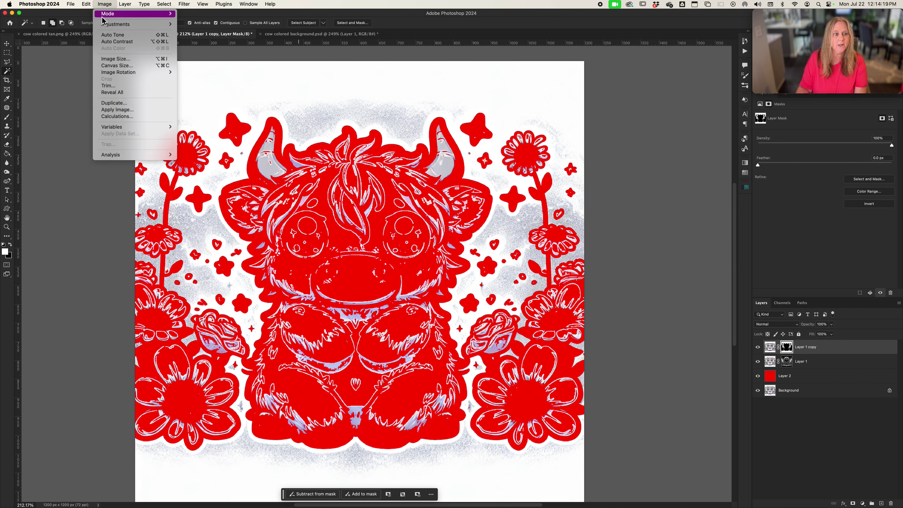
mouse_move(103, 21)
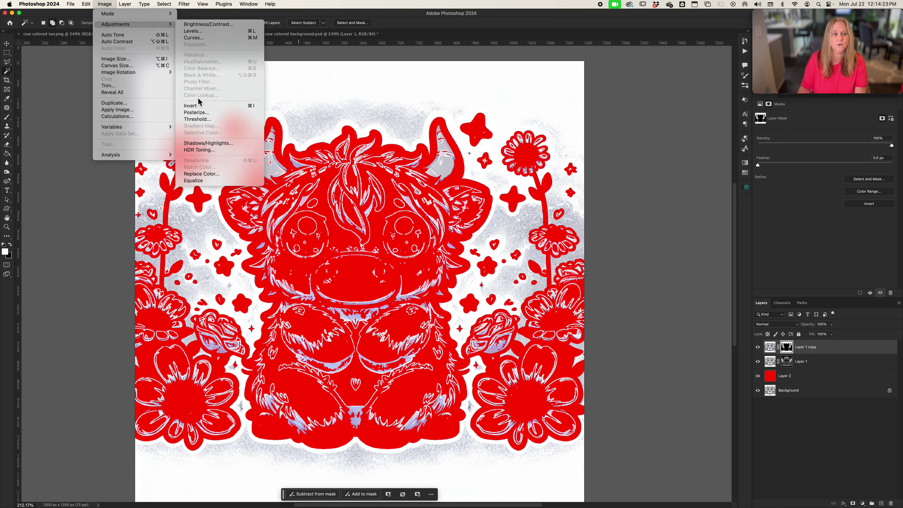
left_click(199, 106)
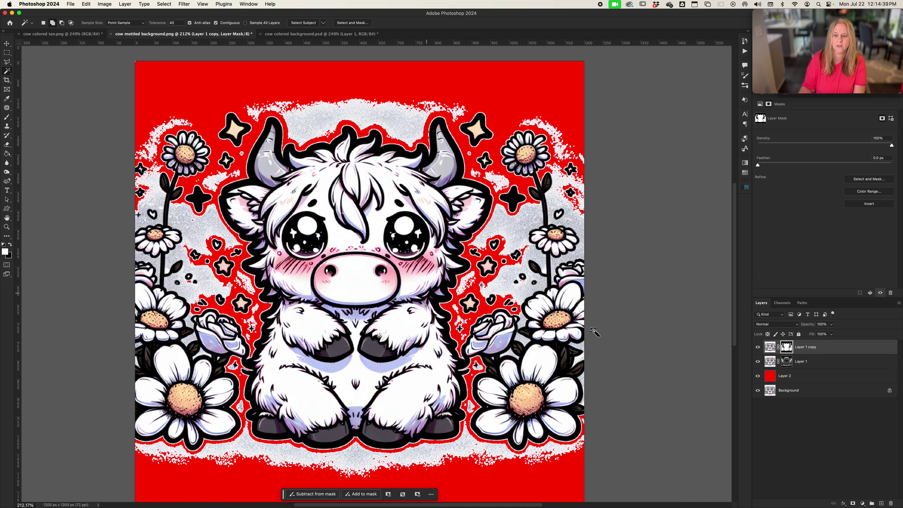
Check the masked Layer 1 copy against the red by hiding Layer 1 and showing it again
left_click(757, 361)
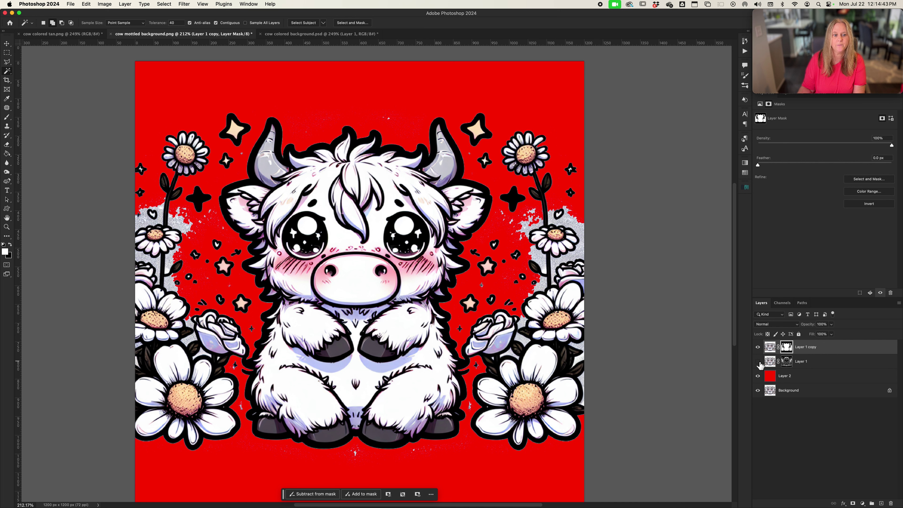
left_click(757, 361)
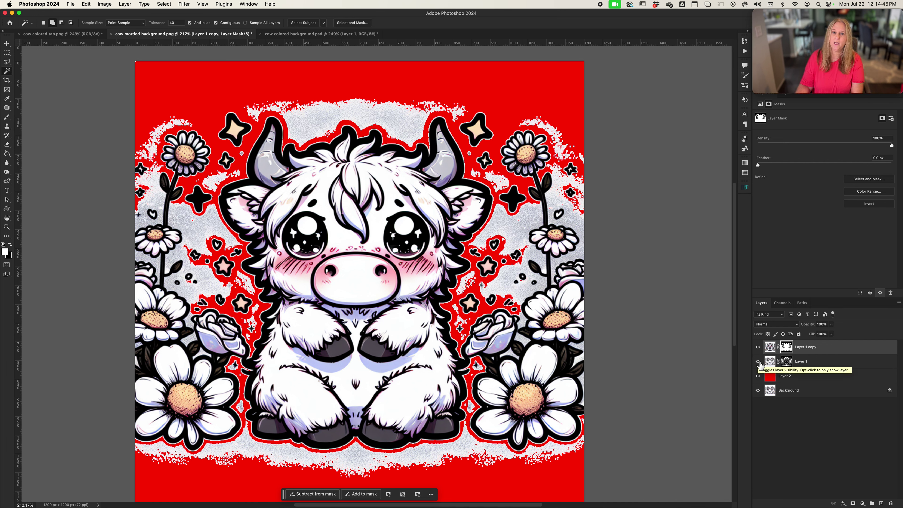
Recheck the cutout with Layer 1 toggled, and paint white with the hard brush on Layer 1 copy's mask around the cow's left-side flowers and stars
left_click(757, 361)
left_click(758, 361)
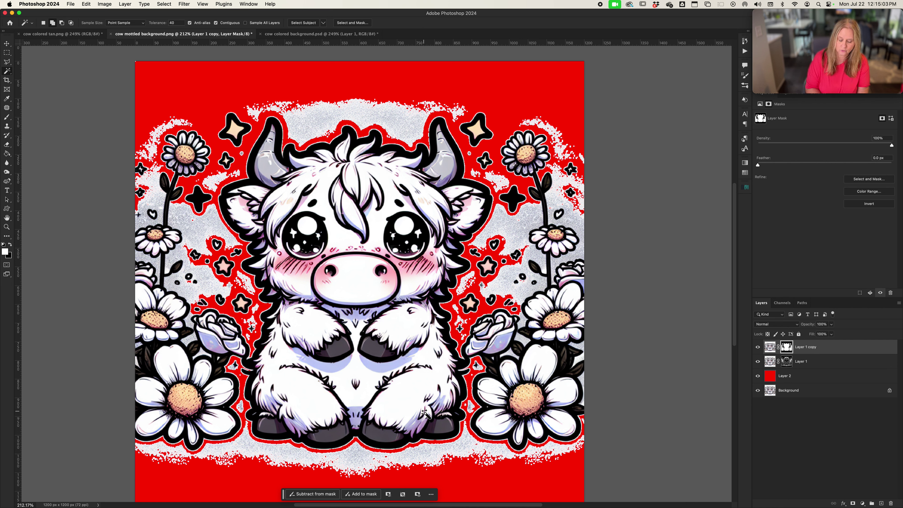
key("b")
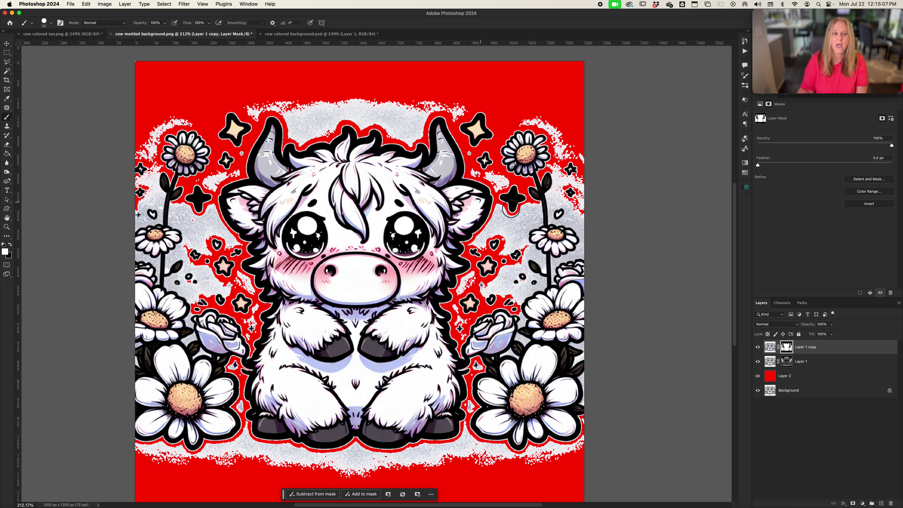
mouse_move(212, 179)
left_mouse_down()
mouse_move(217, 203)
mouse_move(235, 215)
mouse_move(233, 230)
mouse_move(252, 249)
mouse_move(221, 214)
mouse_move(258, 263)
mouse_move(207, 245)
mouse_move(216, 251)
mouse_move(184, 266)
mouse_move(186, 256)
mouse_move(267, 247)
mouse_move(242, 260)
mouse_move(191, 226)
mouse_move(248, 243)
mouse_move(187, 266)
mouse_move(199, 282)
mouse_move(223, 245)
mouse_move(211, 247)
mouse_move(219, 277)
mouse_move(236, 275)
mouse_move(230, 294)
mouse_move(206, 307)
mouse_move(254, 322)
mouse_move(238, 306)
mouse_move(268, 288)
mouse_move(286, 318)
mouse_move(260, 361)
mouse_move(287, 385)
mouse_move(251, 435)
mouse_move(323, 443)
mouse_move(303, 450)
mouse_move(368, 448)
left_mouse_up()
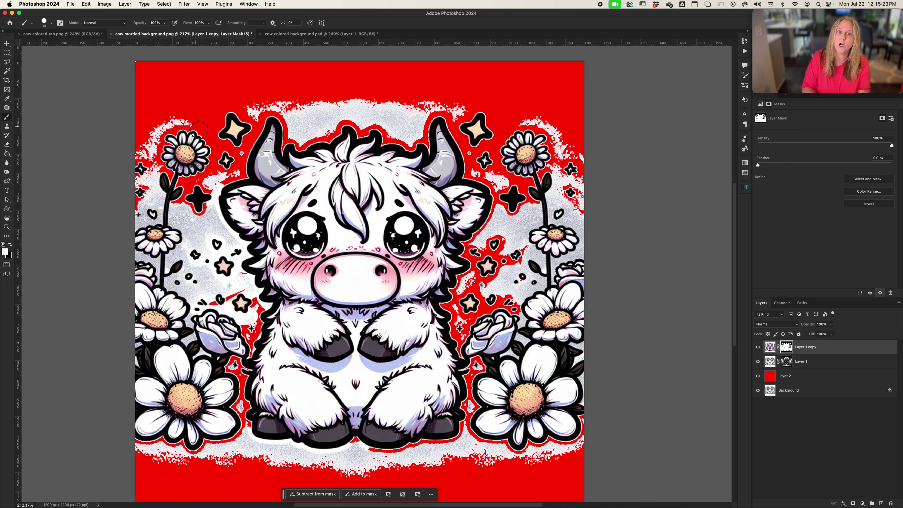
mouse_move(200, 130)
left_mouse_down()
mouse_move(168, 133)
mouse_move(265, 108)
left_mouse_up()
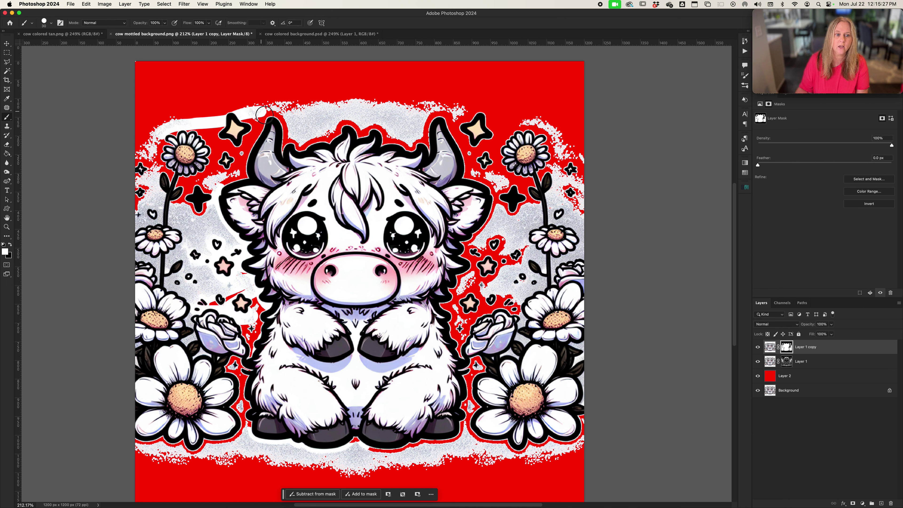
mouse_move(174, 139)
left_mouse_down()
mouse_move(264, 121)
mouse_move(157, 165)
mouse_move(242, 145)
mouse_move(217, 161)
left_mouse_up()
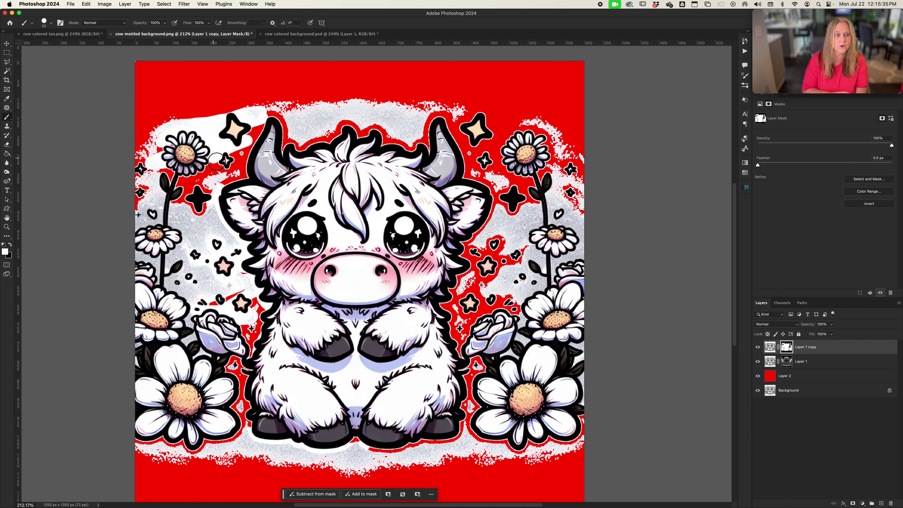
Set the brush hardness to 0% and paint a soft white mask stroke above the upper-right star and daisy
left_click(52, 24)
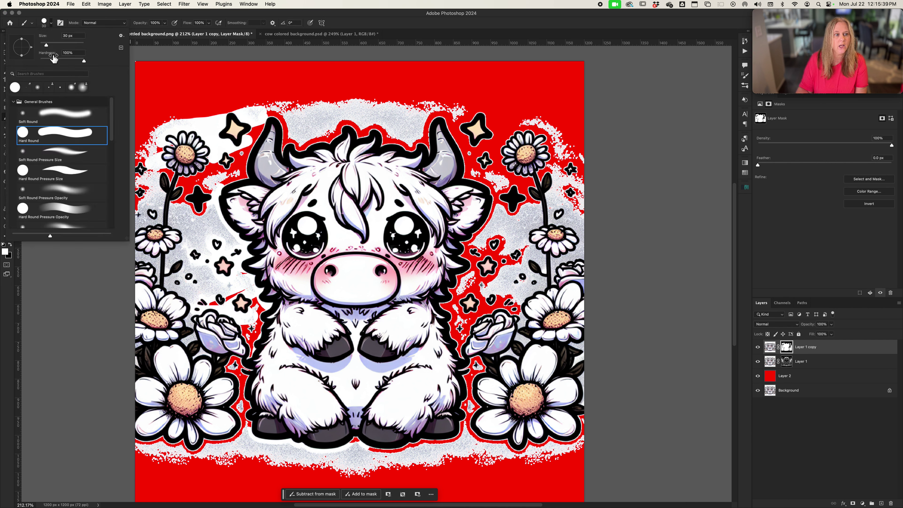
left_click(39, 60)
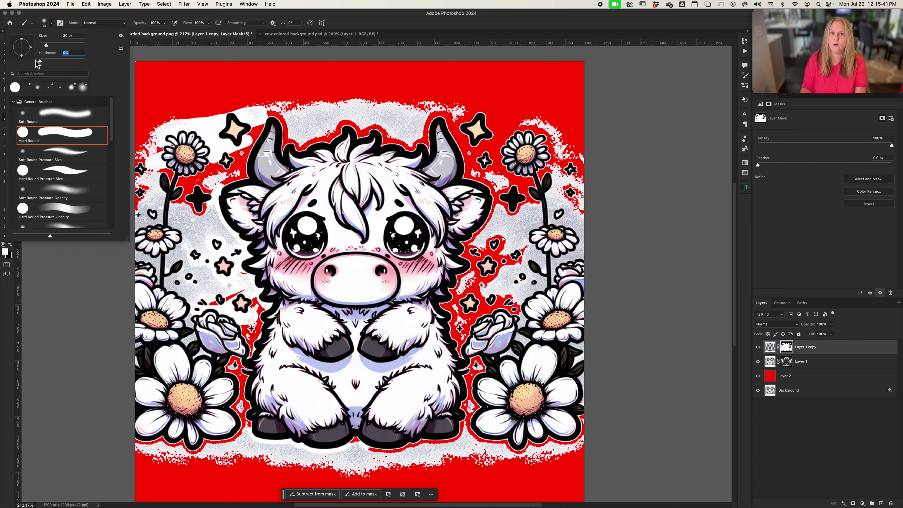
left_click(53, 26)
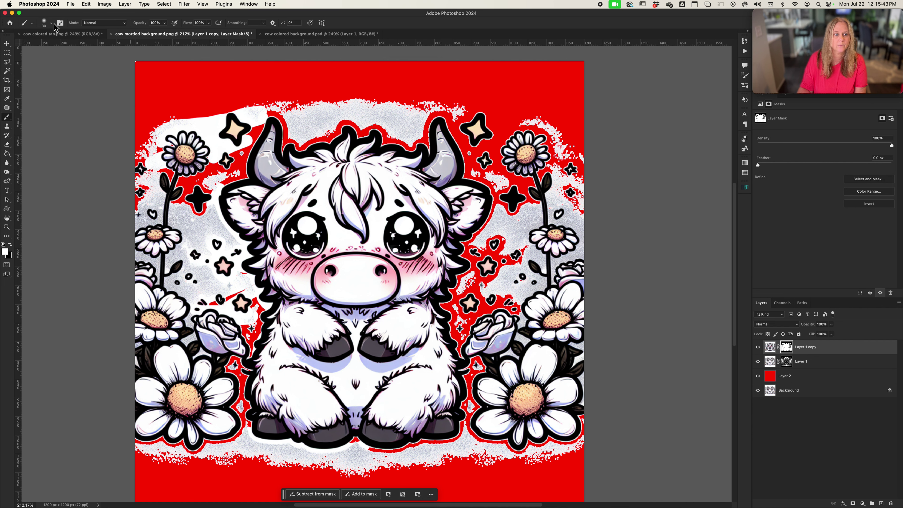
left_click_drag(454, 109, 533, 127)
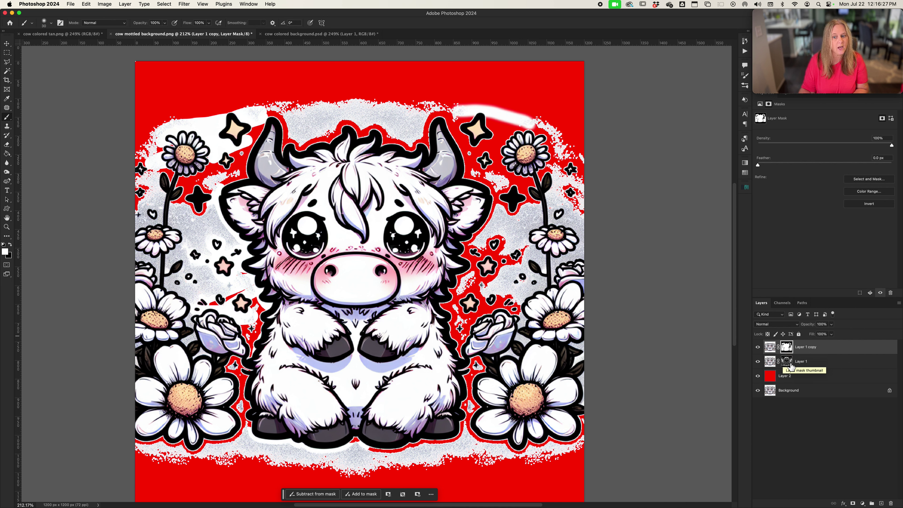
Merge Layer 1 copy and Layer 1 into a single layer
left_click(822, 367, "shift")
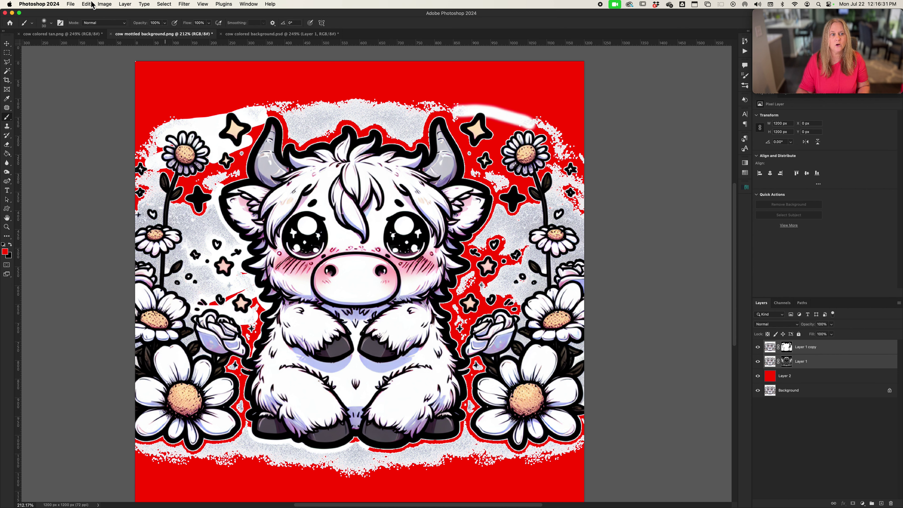
left_click(125, 4)
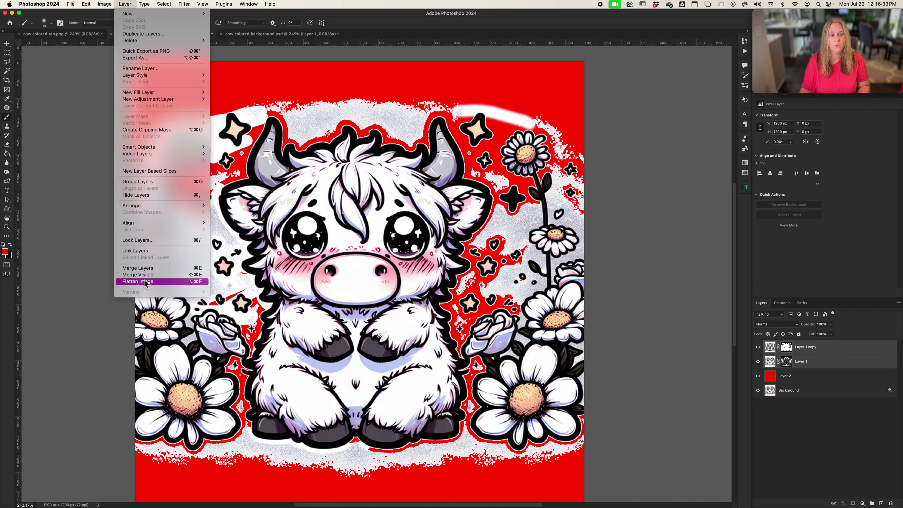
left_click(138, 268)
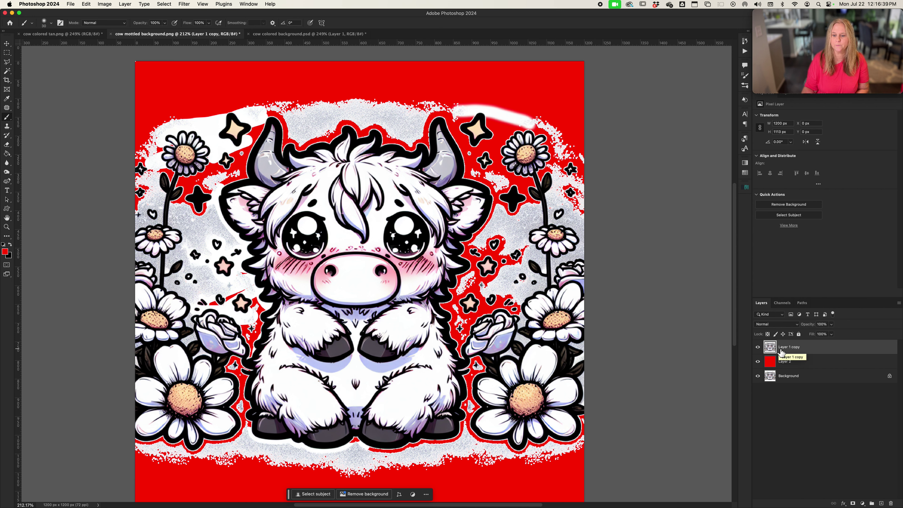
Try deleting Layer 2 and the Background layer beneath the merged cow, and undo both deletions
left_click(783, 361)
key("Delete")
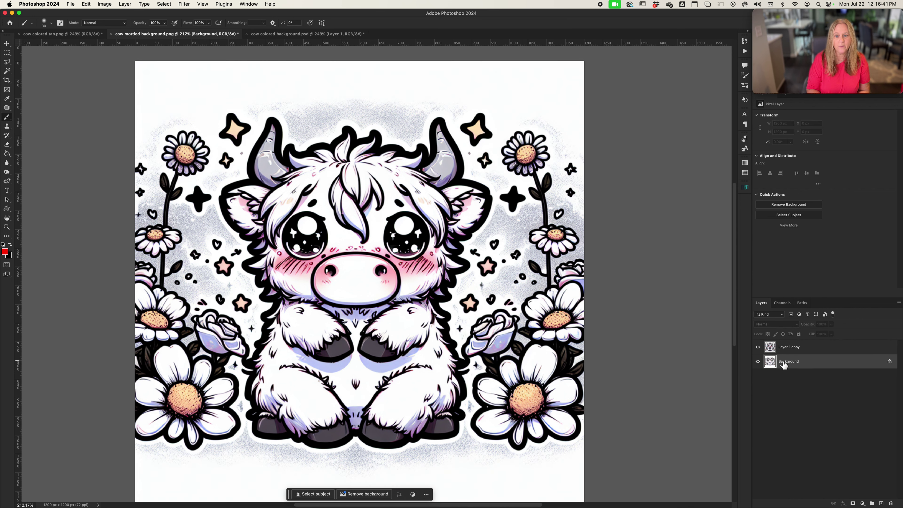
key("Delete")
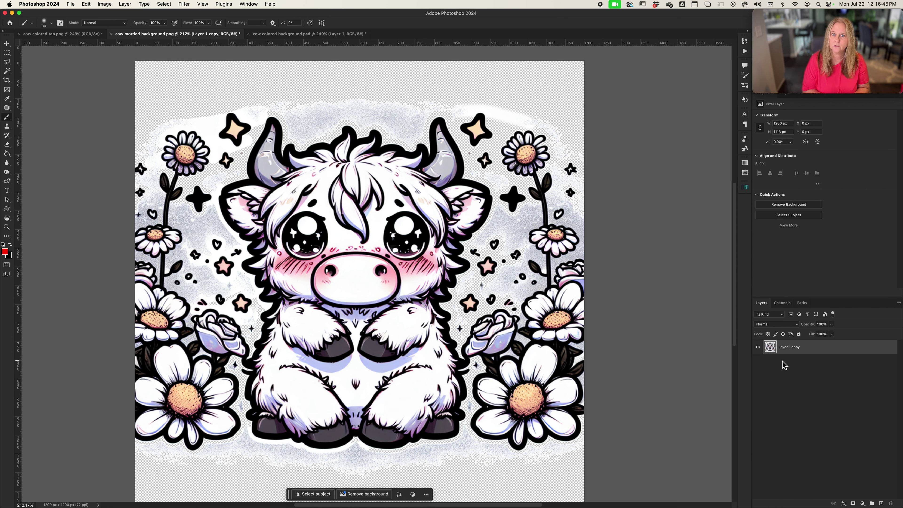
key("super+z")
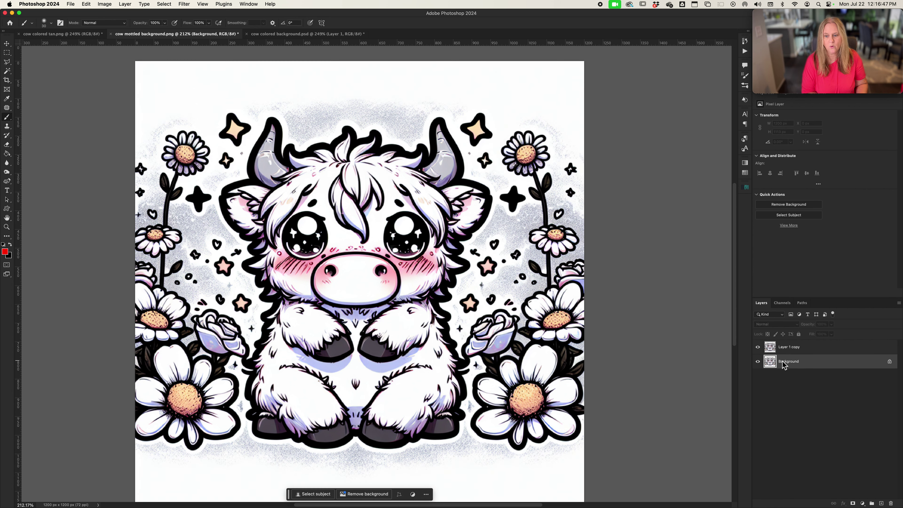
key("super+z")
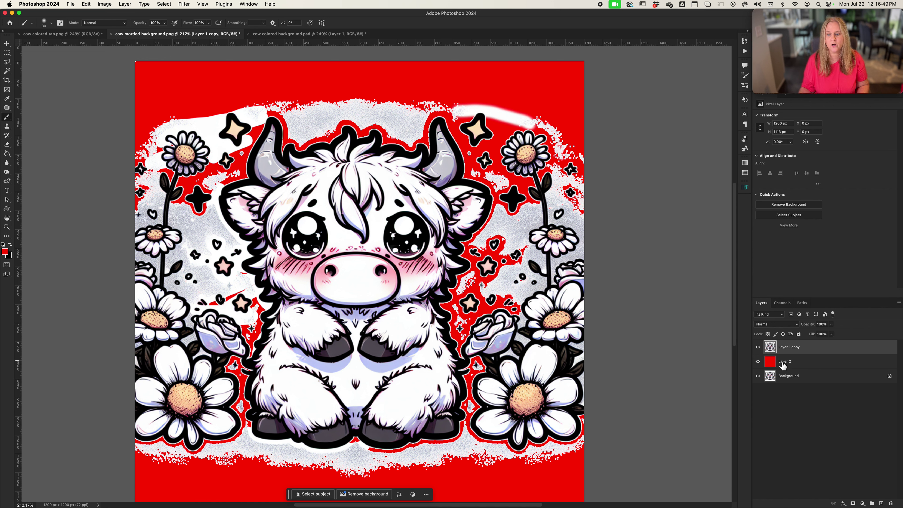
Set the foreground colour to white and fill the red Layer 2 with it using the Paint Bucket
left_click(783, 363)
key("g")
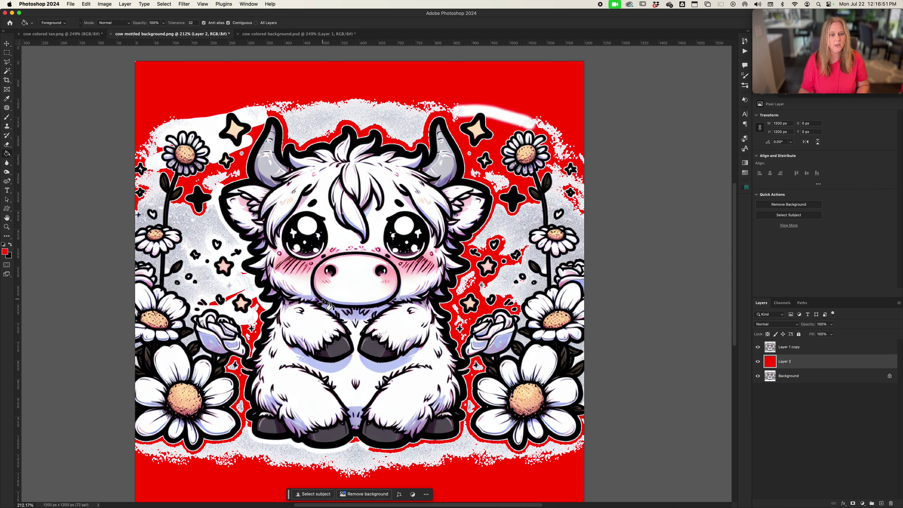
key("s")
key("d")
key("x")
left_click(320, 296)
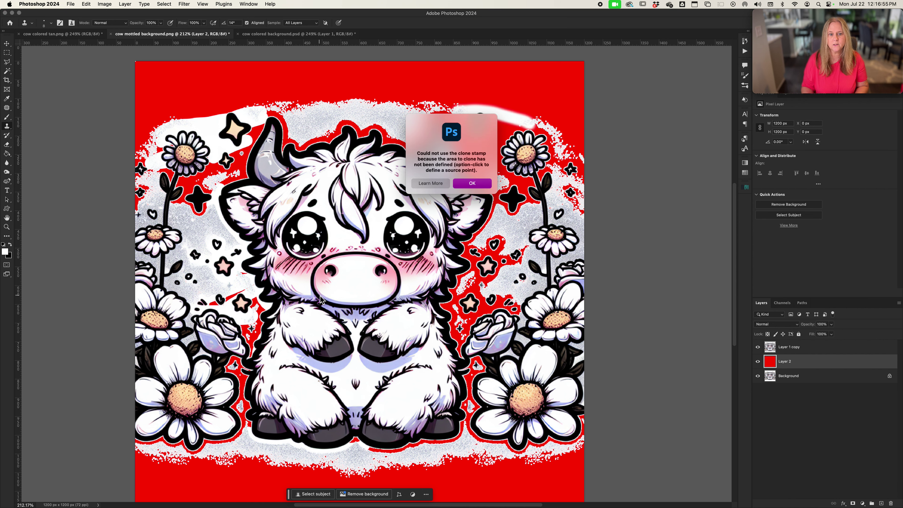
left_click(428, 188)
key("super+Tab")
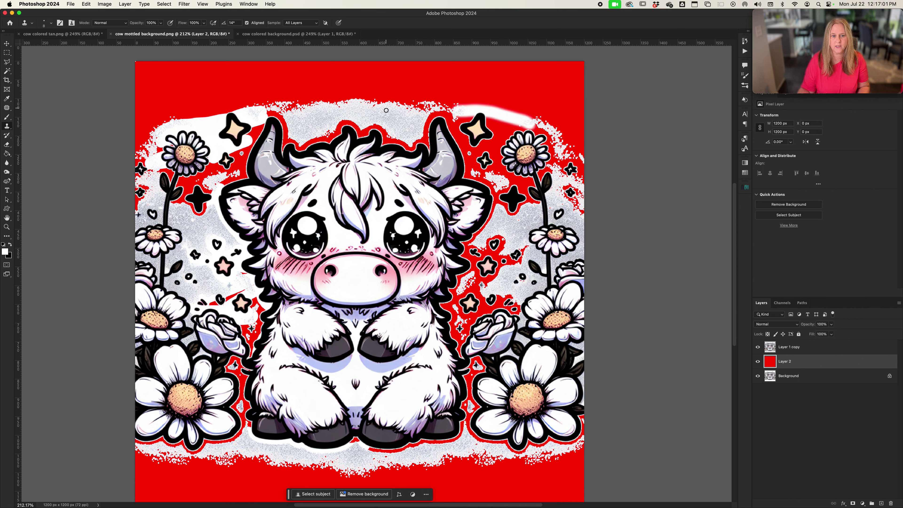
key("g")
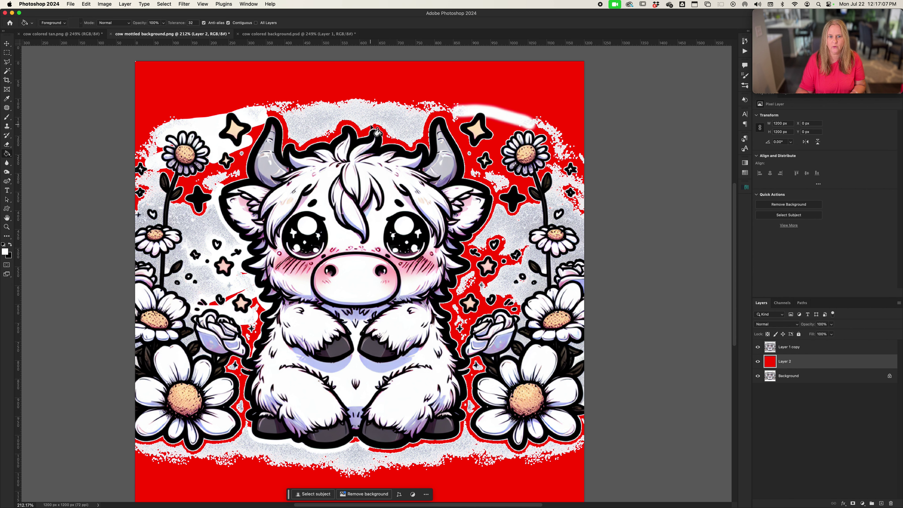
left_click(372, 127)
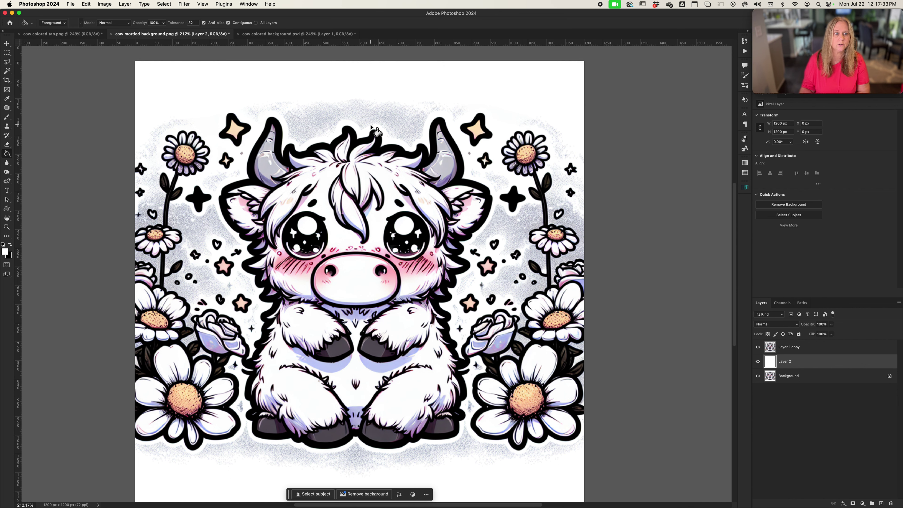
In cow colored tan.png, duplicate the Background layer twice and add an empty layer directly above Background
left_click(72, 34)
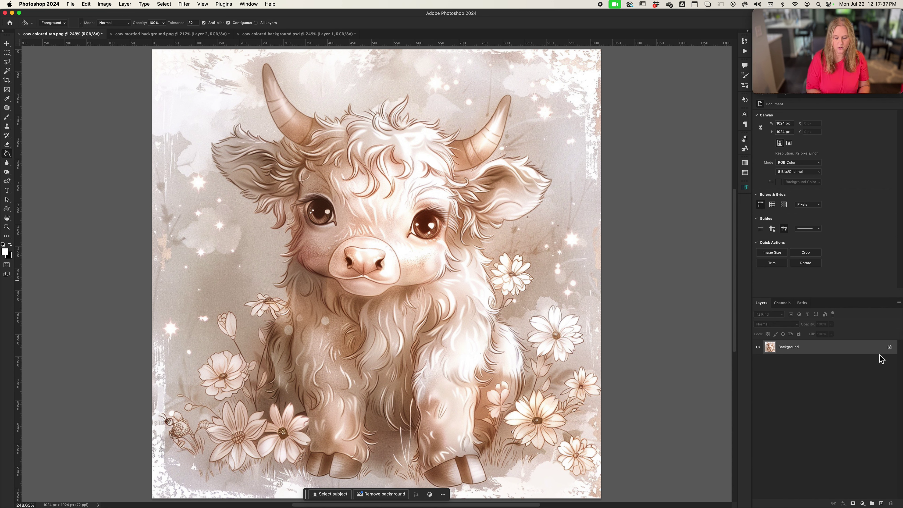
key("super+j")
key("super+j")
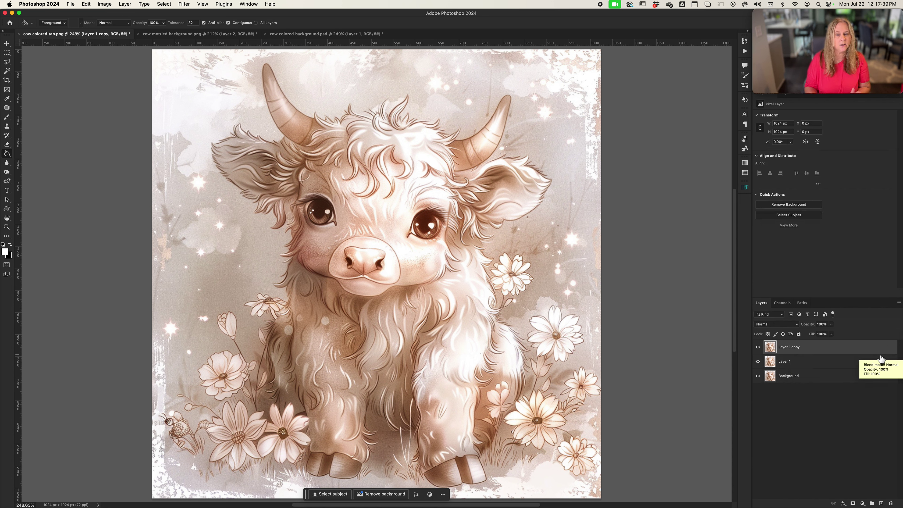
left_click(862, 377)
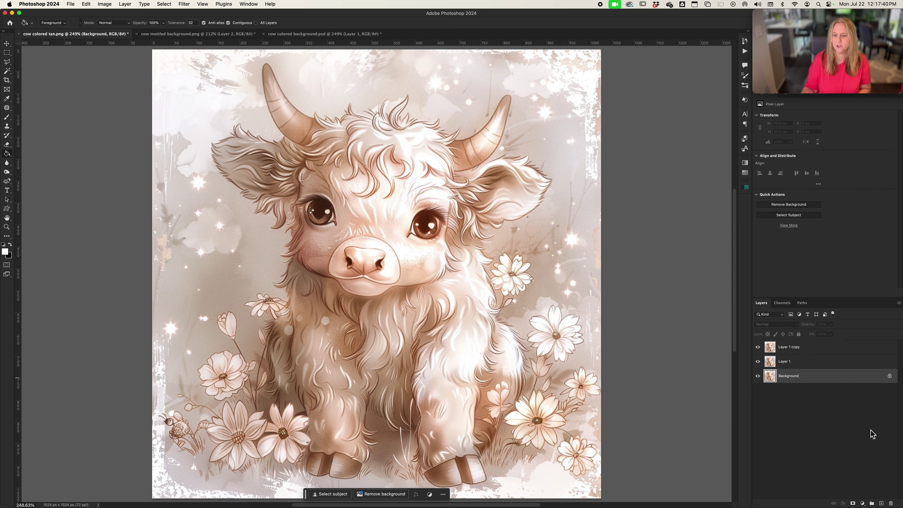
left_click(881, 503)
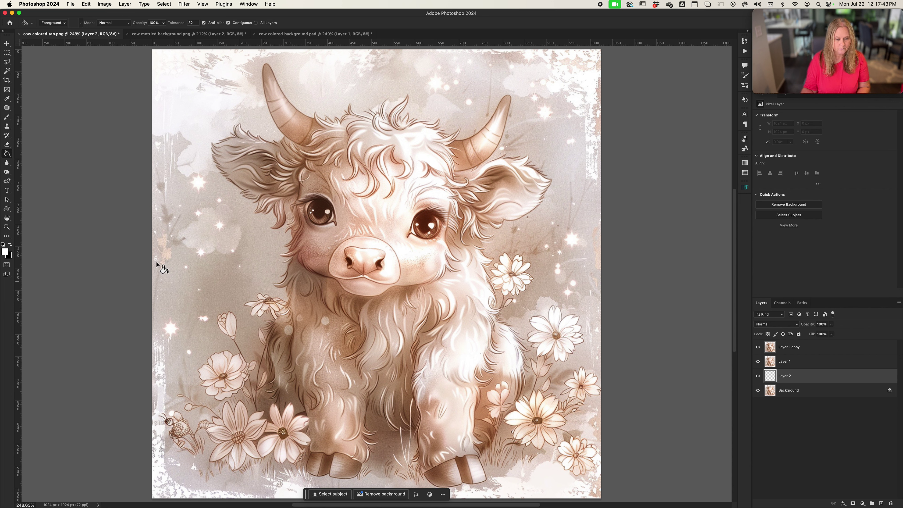
Set the foreground colour to magenta ff00de and fill the new Layer 2 with it
left_click(7, 253)
left_click(649, 230)
left_click_drag(649, 230, 680, 216)
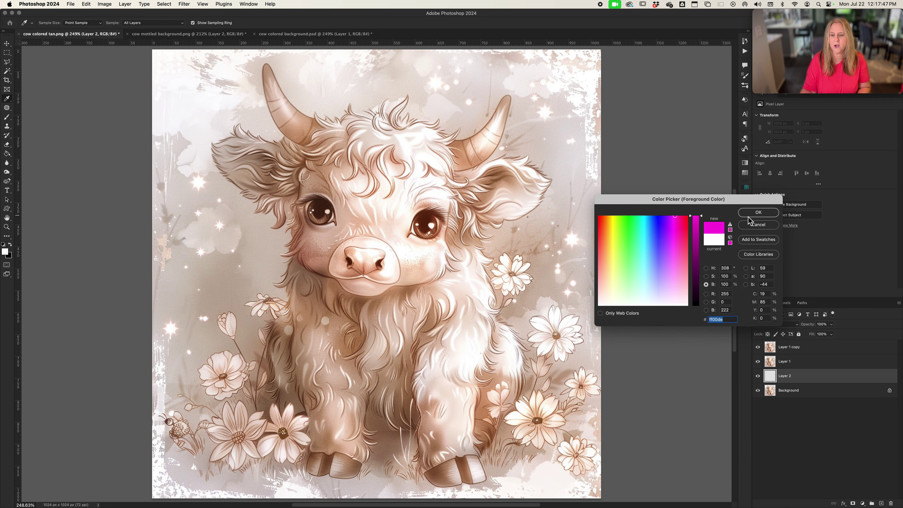
left_click(752, 214)
left_click(261, 249)
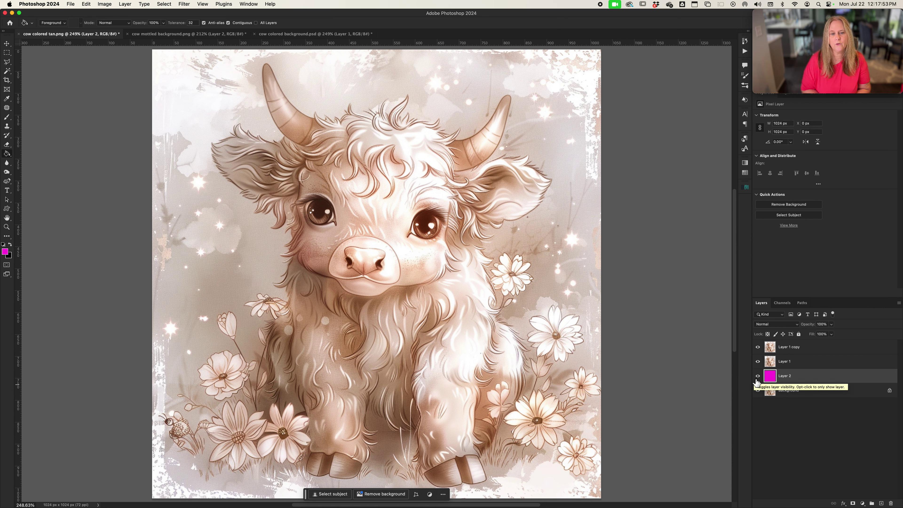
Hide Layer 1 copy and select the cow on Layer 1 with the Magic Wand's Select Subject option
left_click(782, 363)
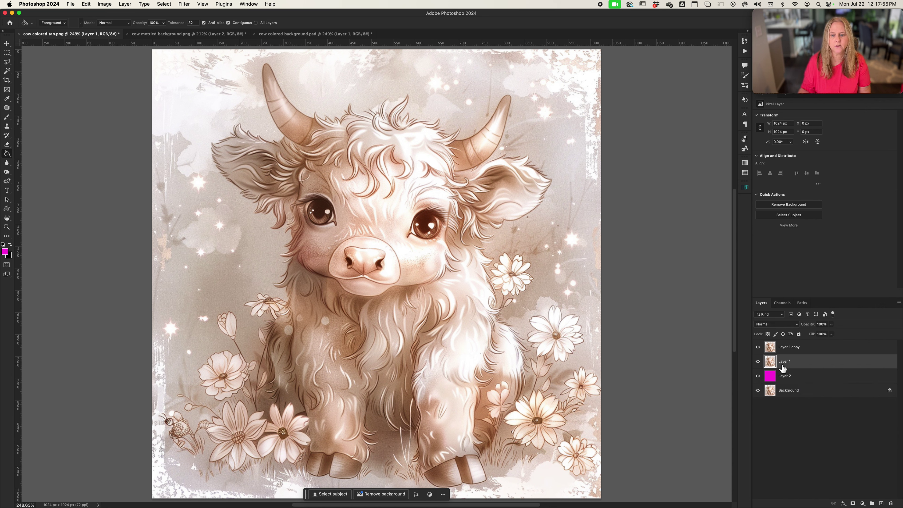
left_click(758, 346)
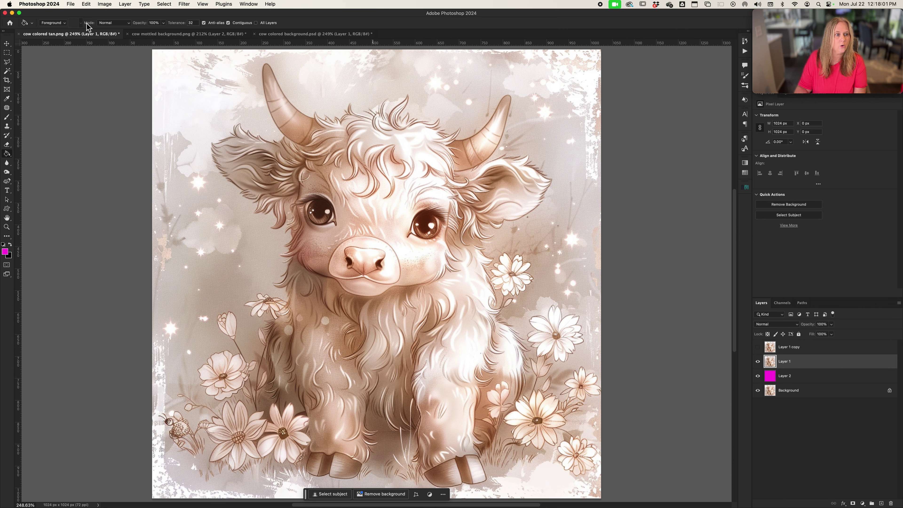
left_click(7, 70)
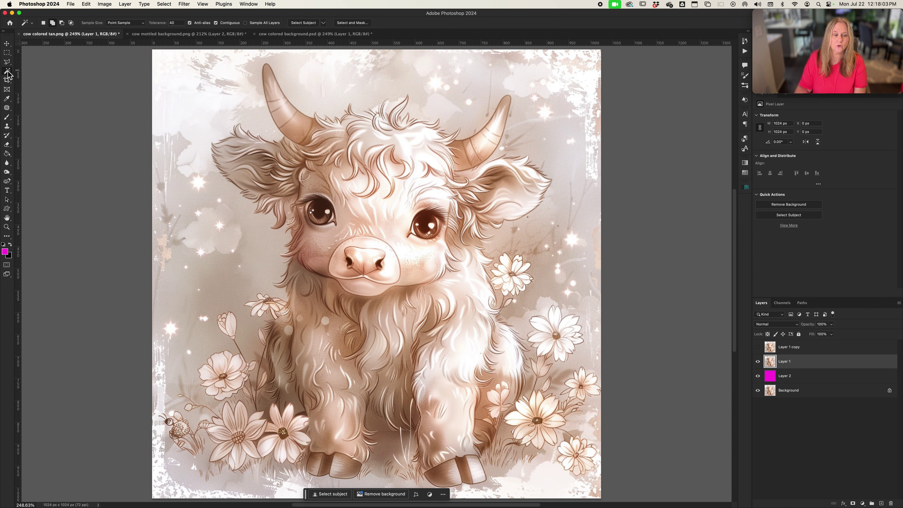
left_click(304, 24)
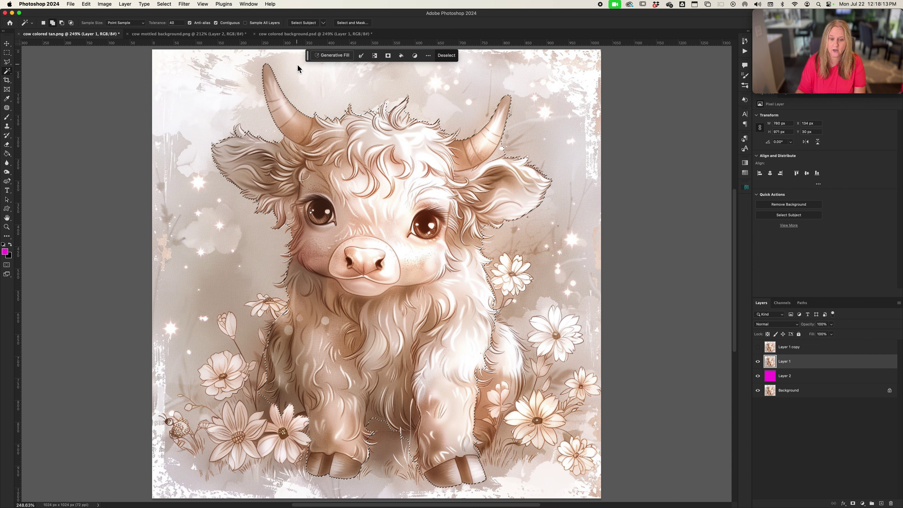
View the Device and Cloud modes for Select Subject, and reselect the cow on Layer 1 after clearing the selection
left_click(323, 22)
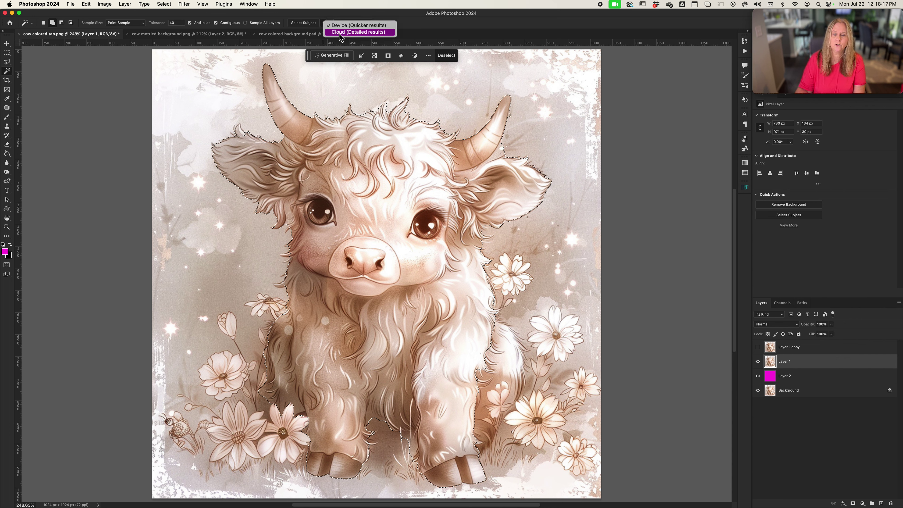
left_click(347, 38)
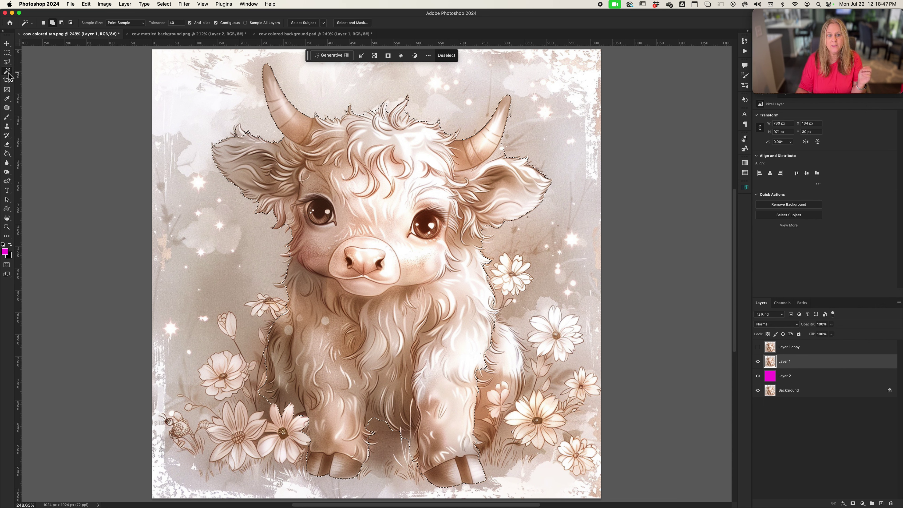
key("super+d")
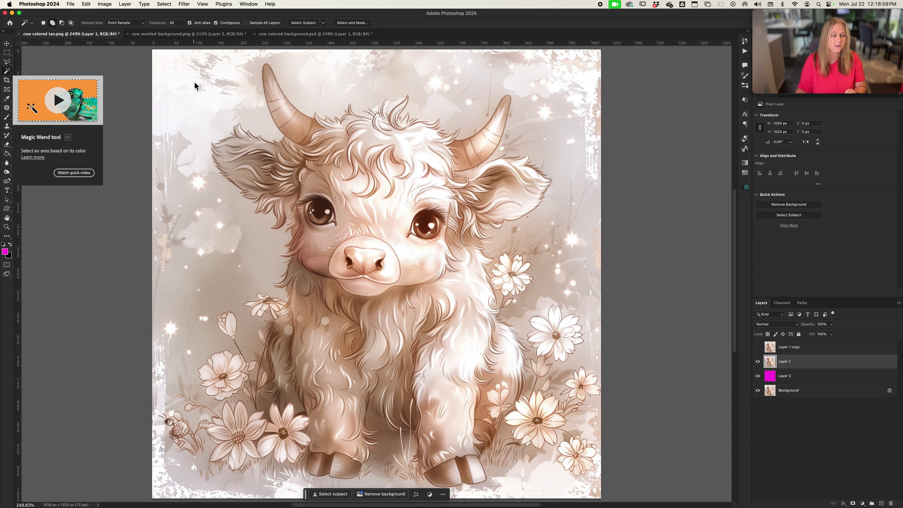
left_click(309, 24)
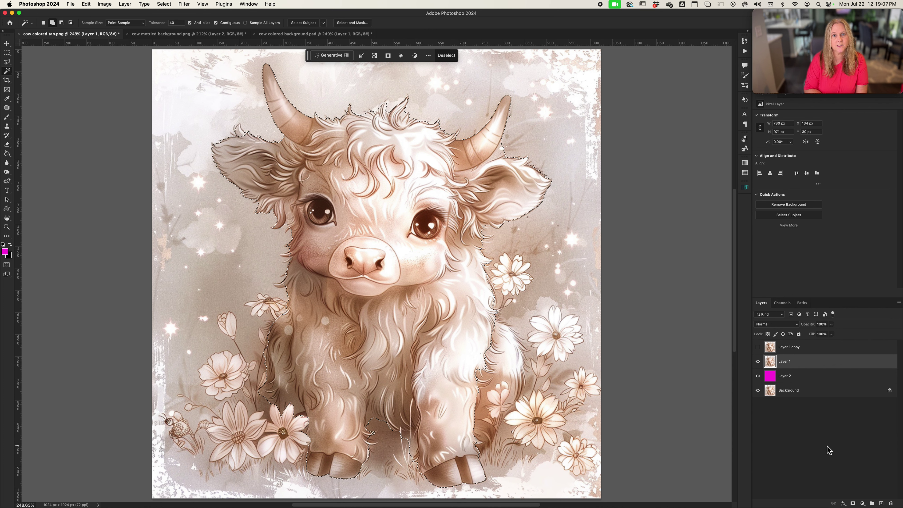
Mask Layer 1 to the selected cow and show Layer 1 copy above it at 28% opacity
left_click(853, 503)
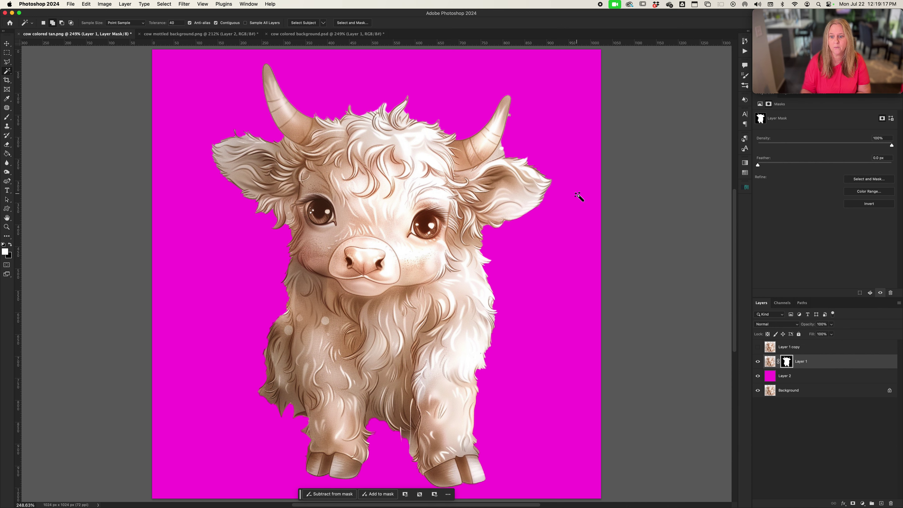
scroll(579, 200, "left", 2)
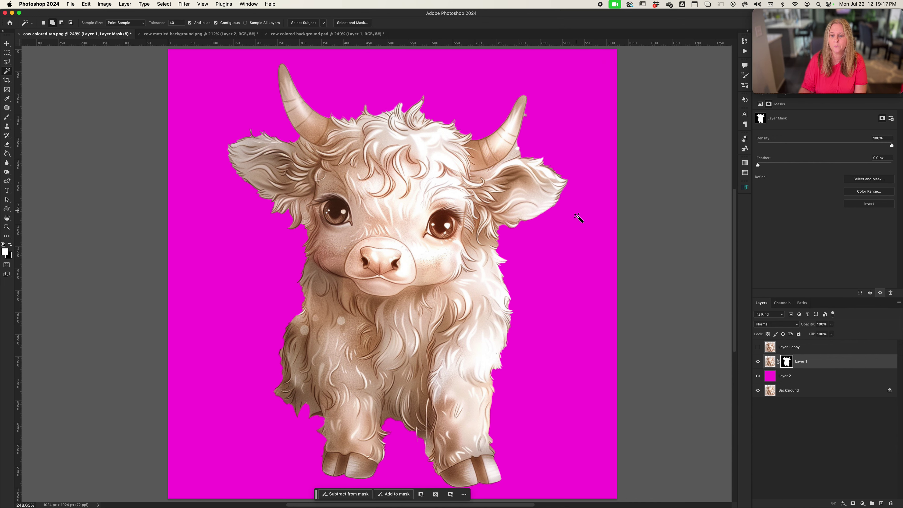
left_click(769, 349)
left_click(757, 347)
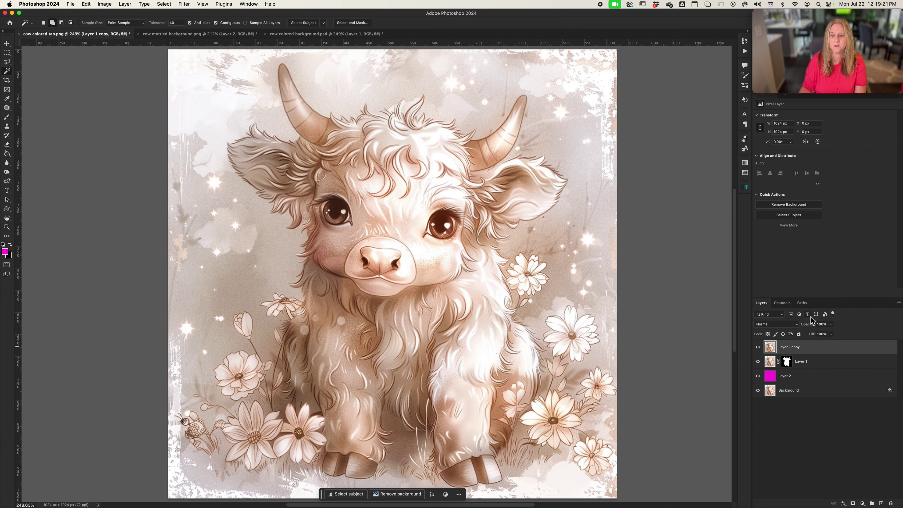
mouse_move(810, 328)
left_mouse_down()
mouse_move(782, 325)
mouse_move(812, 327)
left_mouse_up()
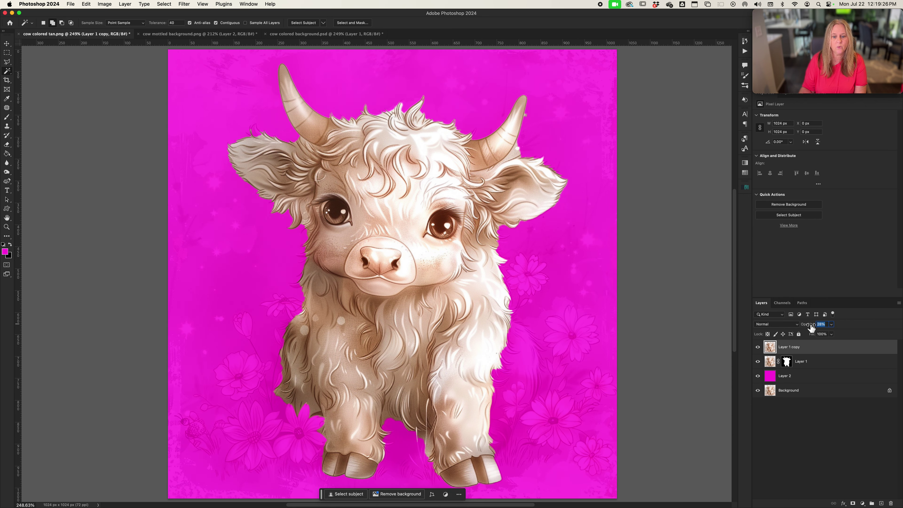
Compare the masked cow with the faint Layer 1 copy hidden and shown to check for missing parts
left_click(787, 362)
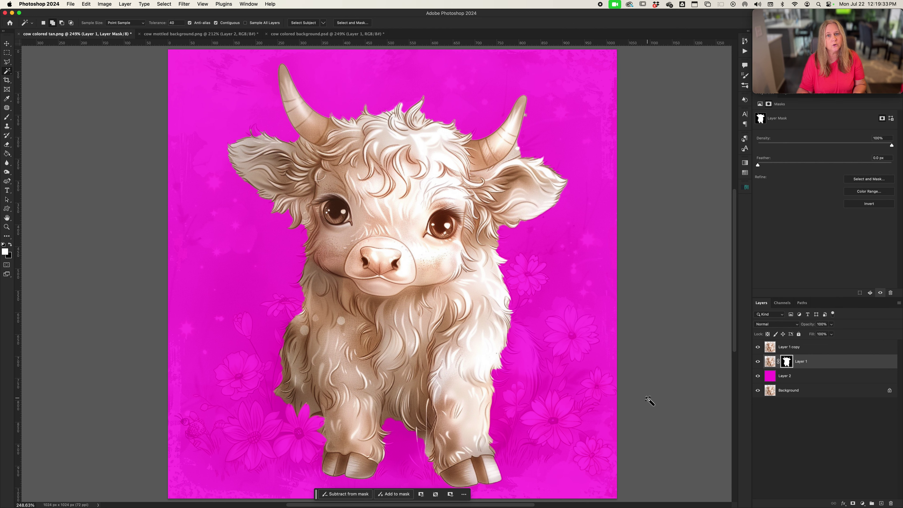
left_click(757, 346)
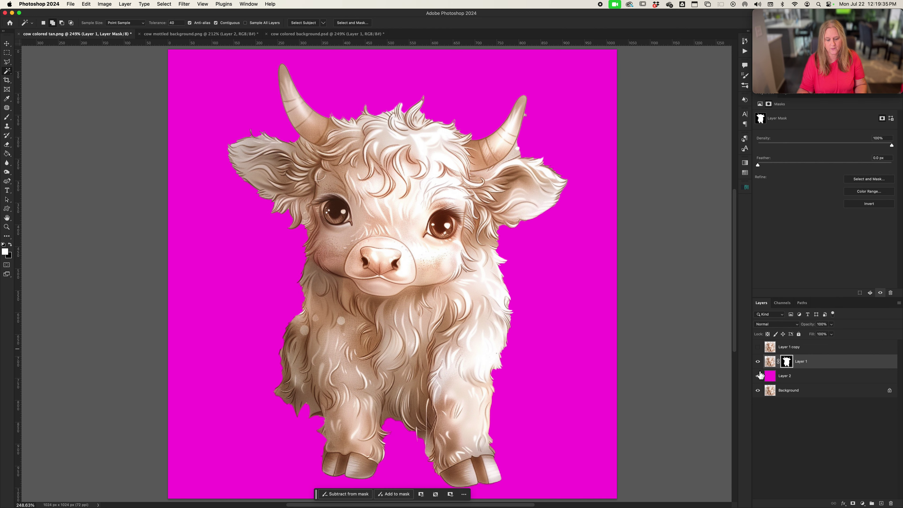
key("q")
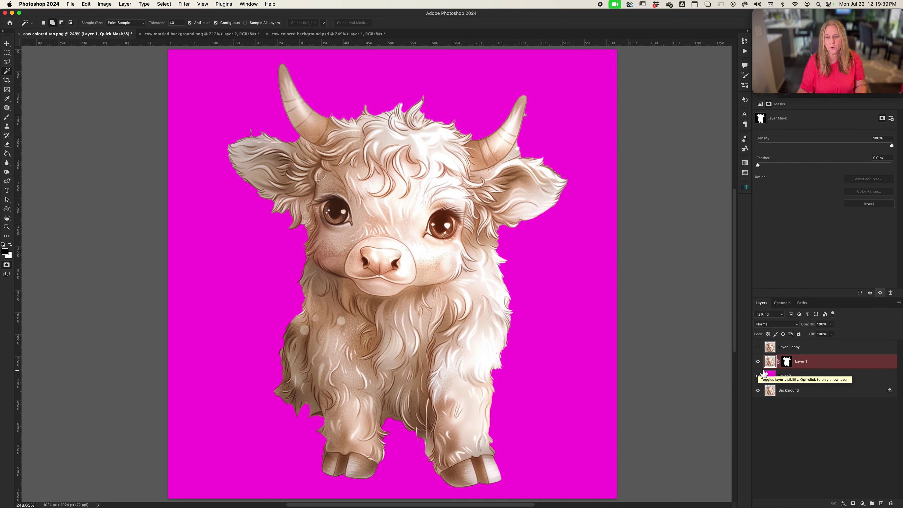
key("q")
left_click(758, 347)
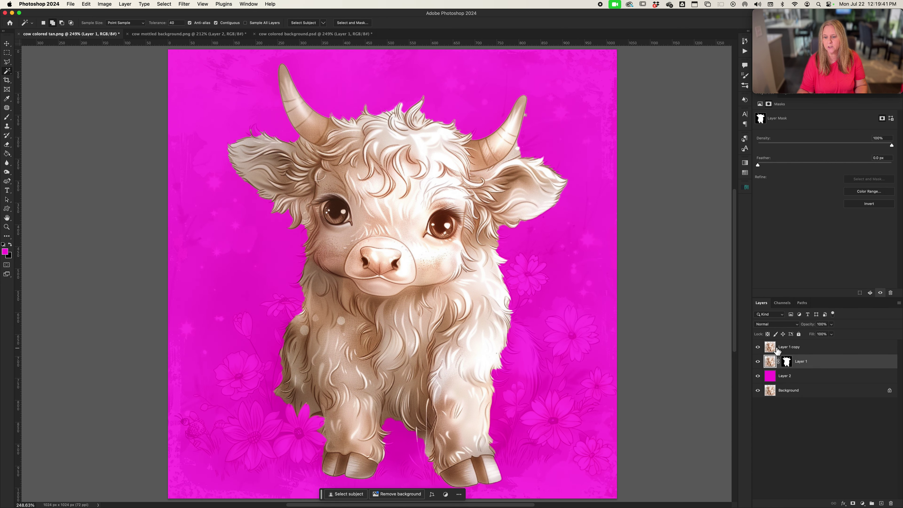
left_click(776, 351)
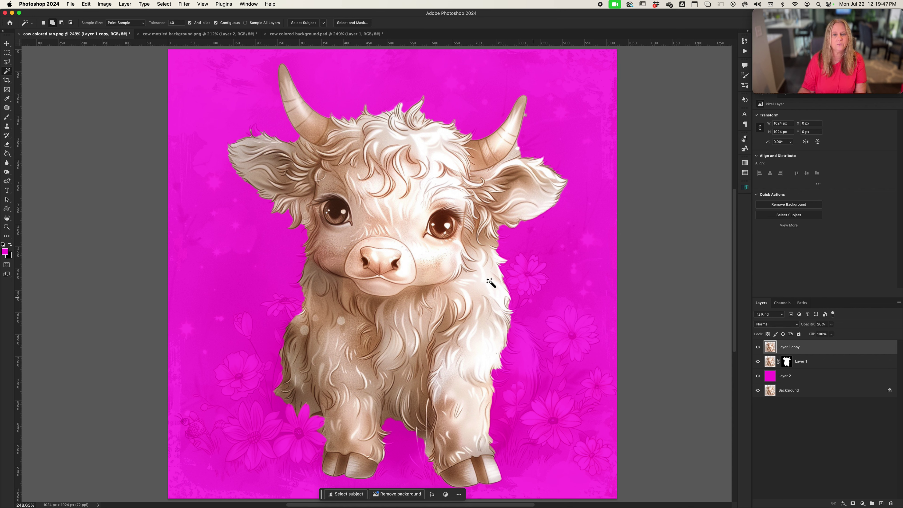
Paint white with the Brush on Layer 1's mask to restore the cow's hindquarters and the flowers beside them
left_click(786, 363)
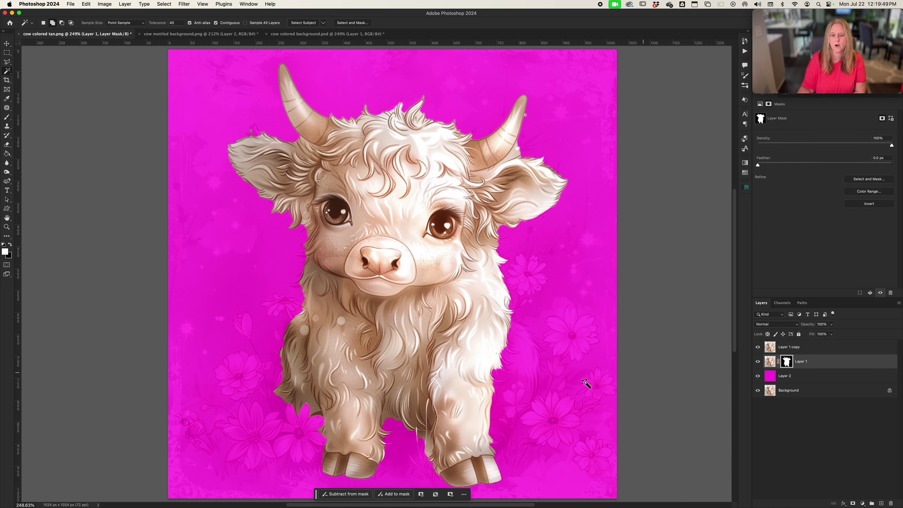
key("b")
mouse_move(517, 392)
left_mouse_down()
mouse_move(516, 330)
mouse_move(538, 373)
mouse_move(540, 359)
mouse_move(545, 369)
mouse_move(514, 430)
mouse_move(519, 383)
mouse_move(496, 428)
mouse_move(508, 363)
mouse_move(492, 412)
mouse_move(491, 377)
mouse_move(548, 398)
mouse_move(559, 315)
mouse_move(588, 327)
mouse_move(573, 310)
mouse_move(603, 325)
mouse_move(597, 381)
mouse_move(541, 435)
left_mouse_up()
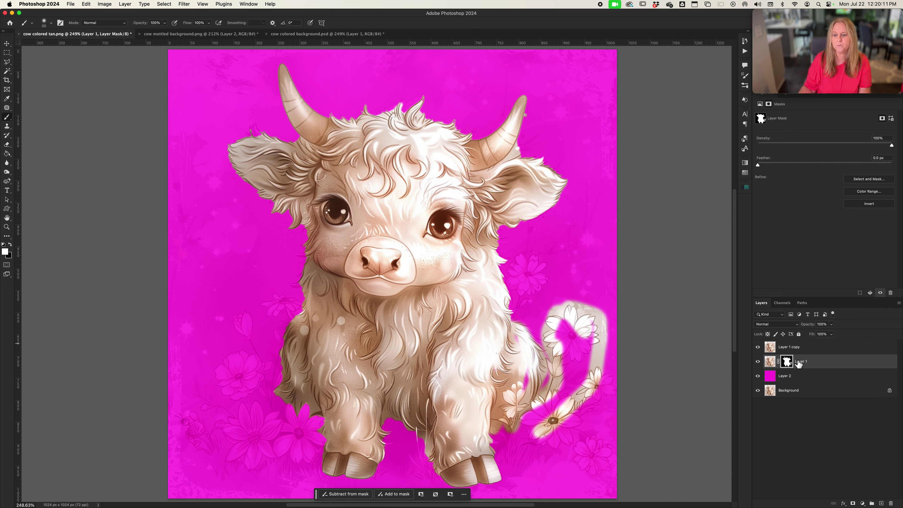
Delete the layer mask from Layer 1
right_click(787, 361)
left_click(799, 364)
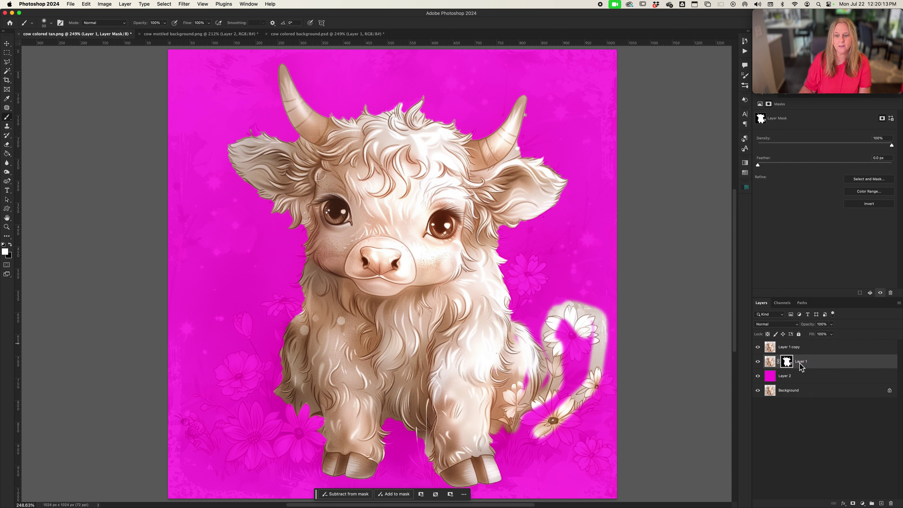
right_click(793, 364)
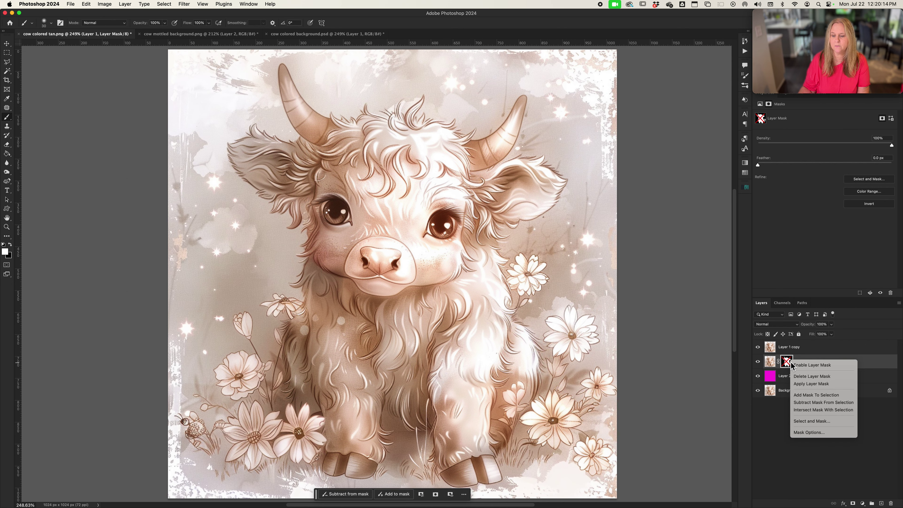
left_click(806, 379)
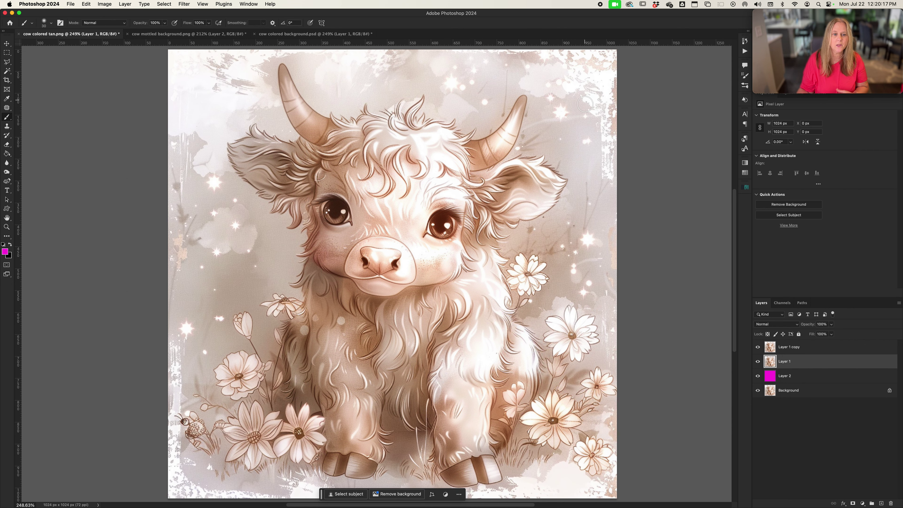
Set the Magic Wand tolerance to 20 after clearing a trial selection of the background on Layer 1
key("w")
left_click(231, 206)
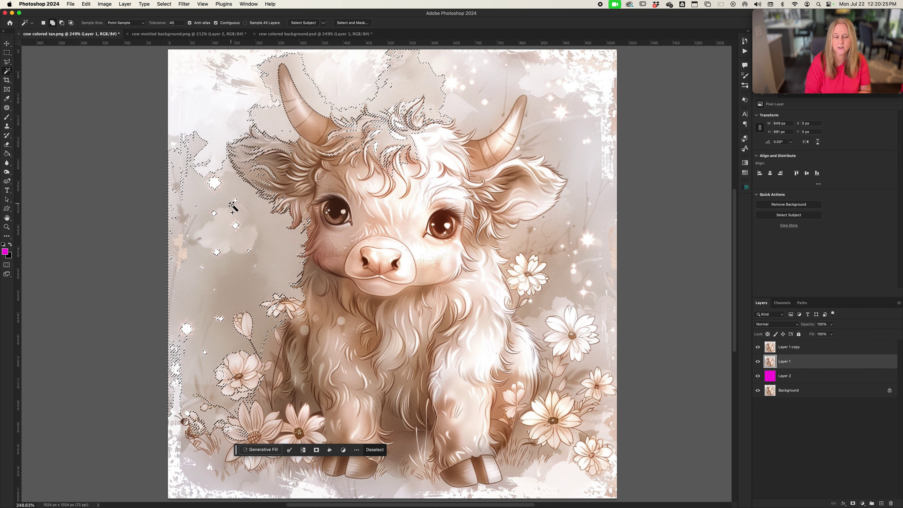
key("super+d")
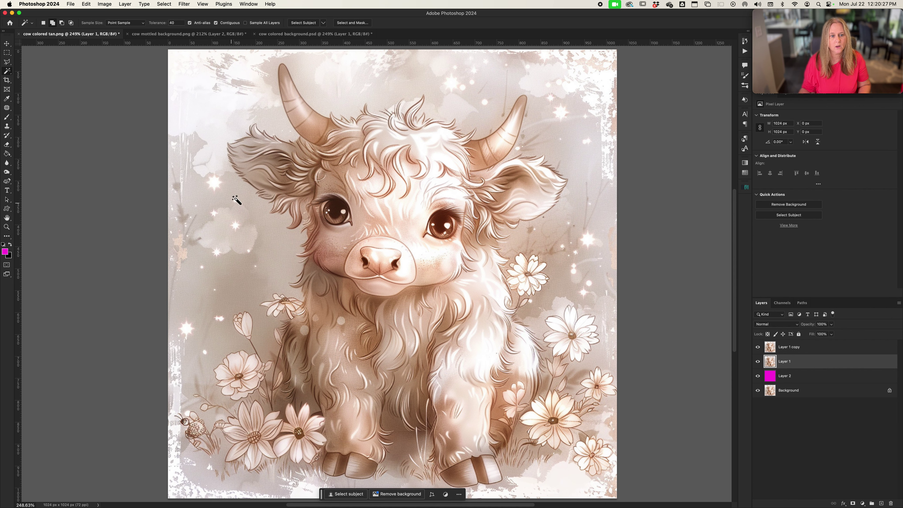
left_click(173, 23)
type("2")
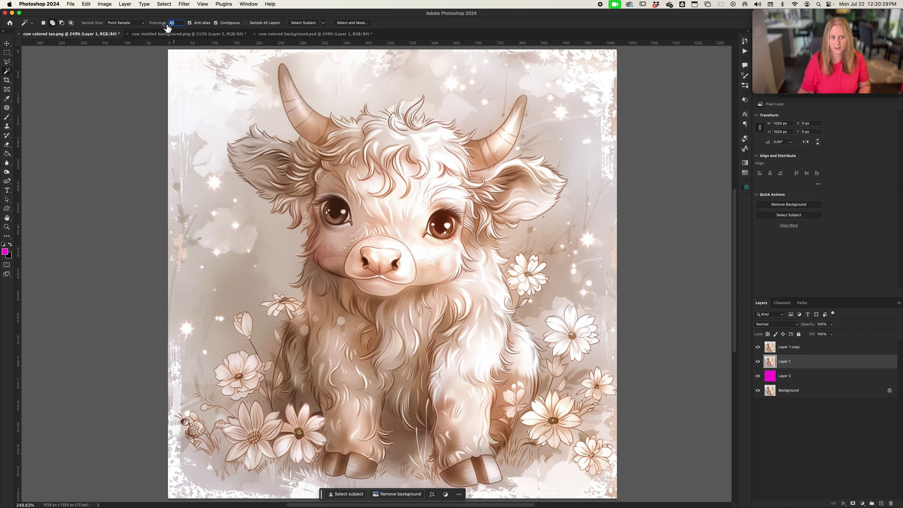
type("0")
key("Return")
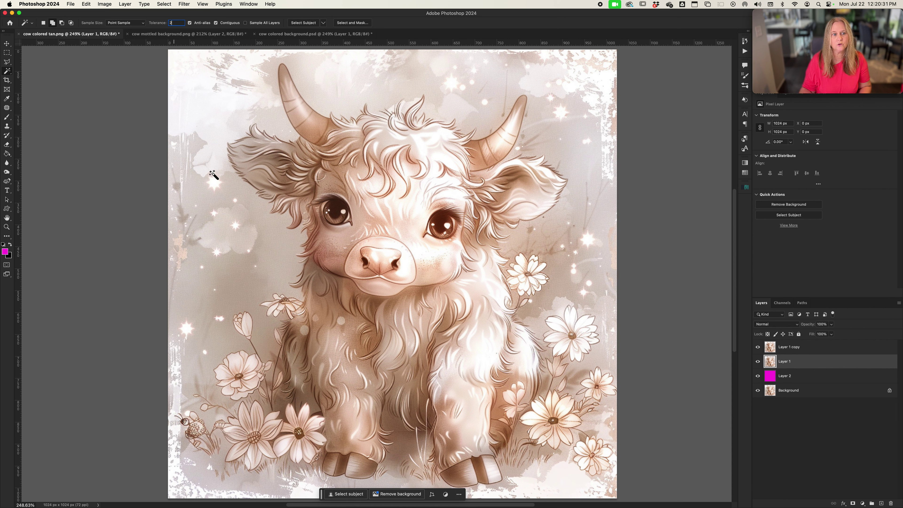
Select the mottled background areas around the cow with the Magic Wand and hide them with a layer mask on Layer 1
left_click(236, 244)
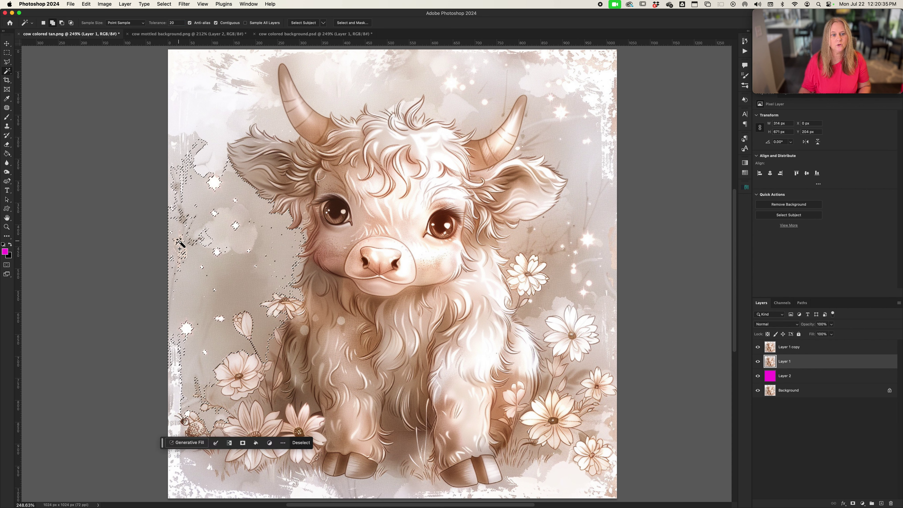
left_click(188, 117)
left_click(277, 124)
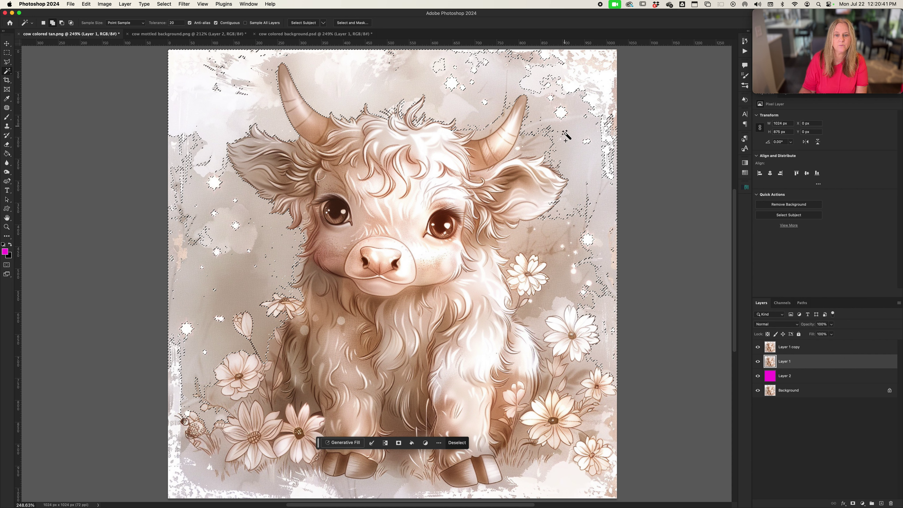
left_click(541, 152)
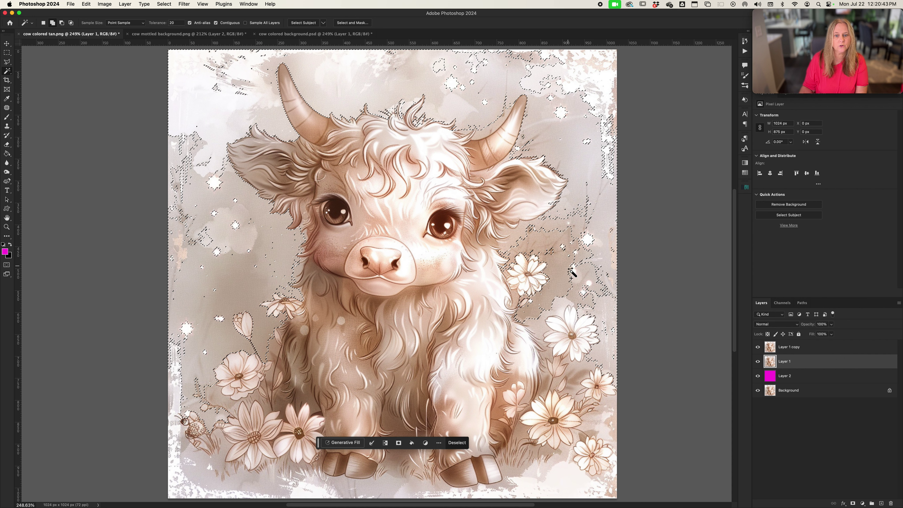
left_click(611, 326)
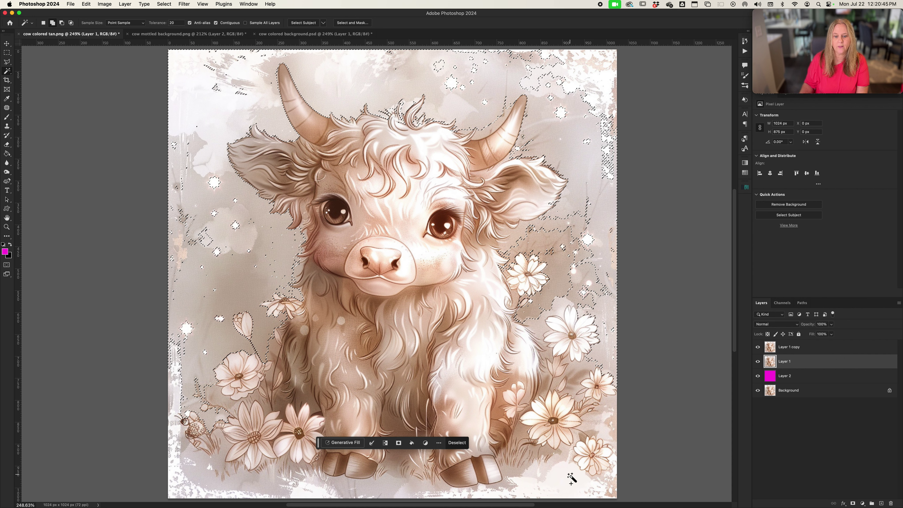
left_click(561, 480)
left_click(225, 486)
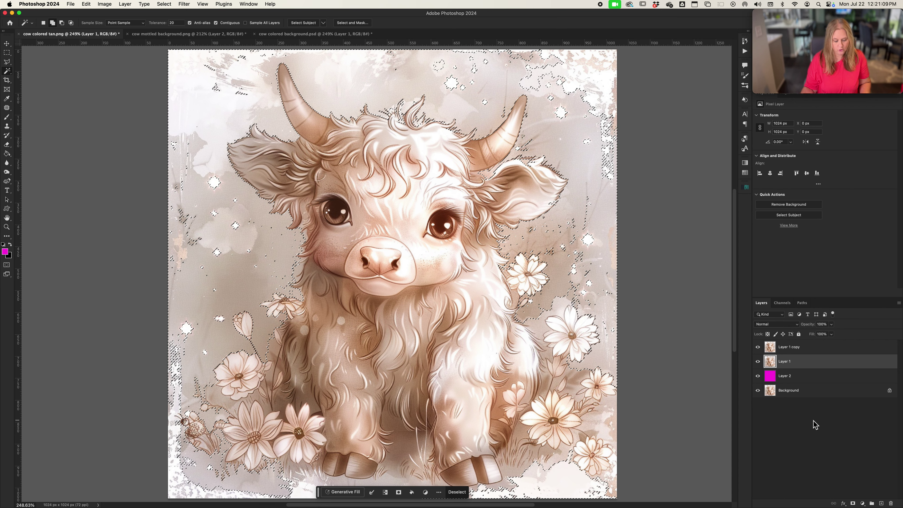
left_click(853, 504)
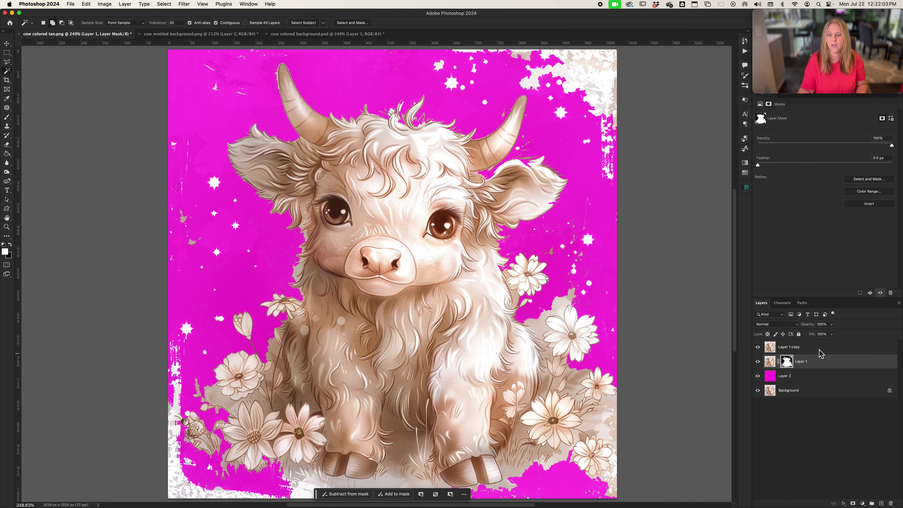
Merge Layer 1 copy with Layer 1, and undo a trial deletion of Layer 2
key("Delete")
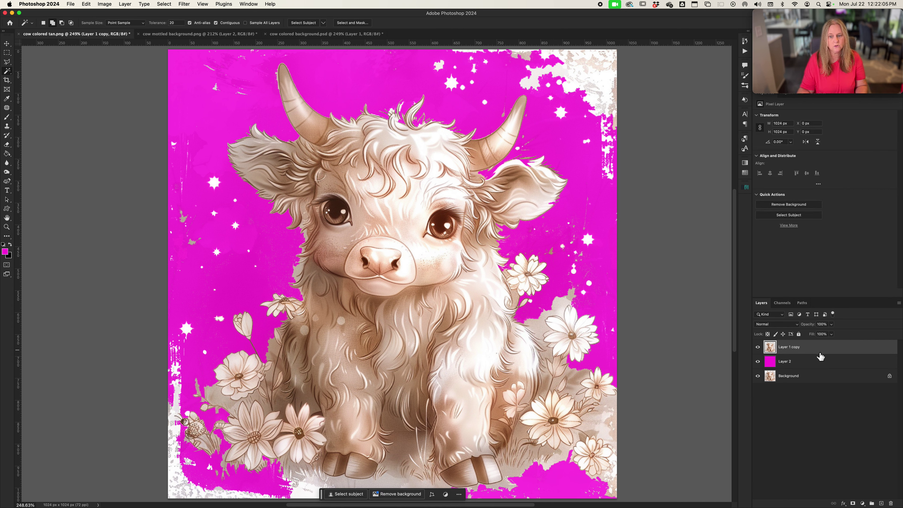
left_click(792, 365)
key("Delete")
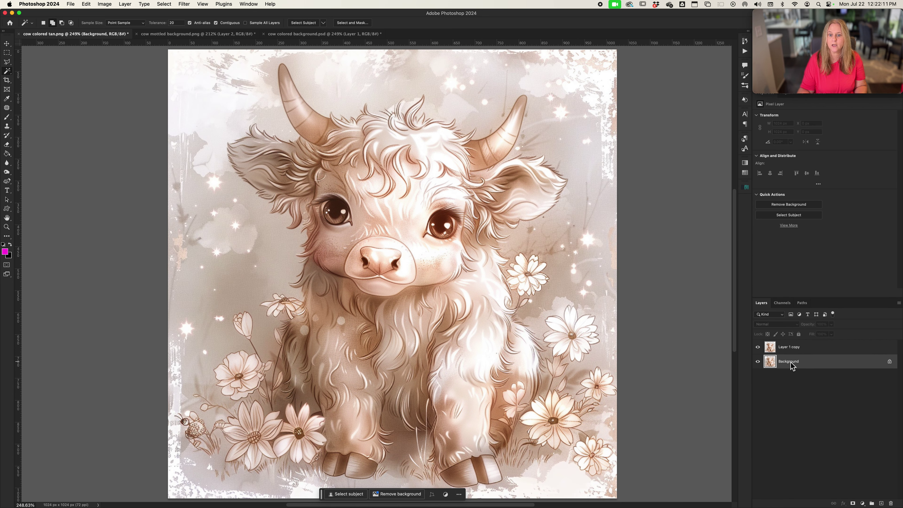
key("super+z")
Set the foreground colour to white, try it as Layer 2's fill, and undo back to the separate masked Layer 1
key("g")
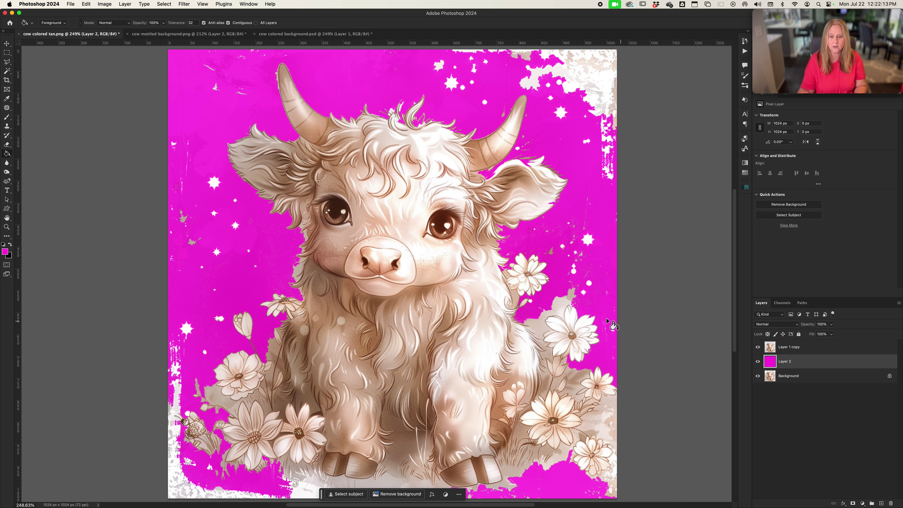
key("d")
key("x")
left_click(552, 241)
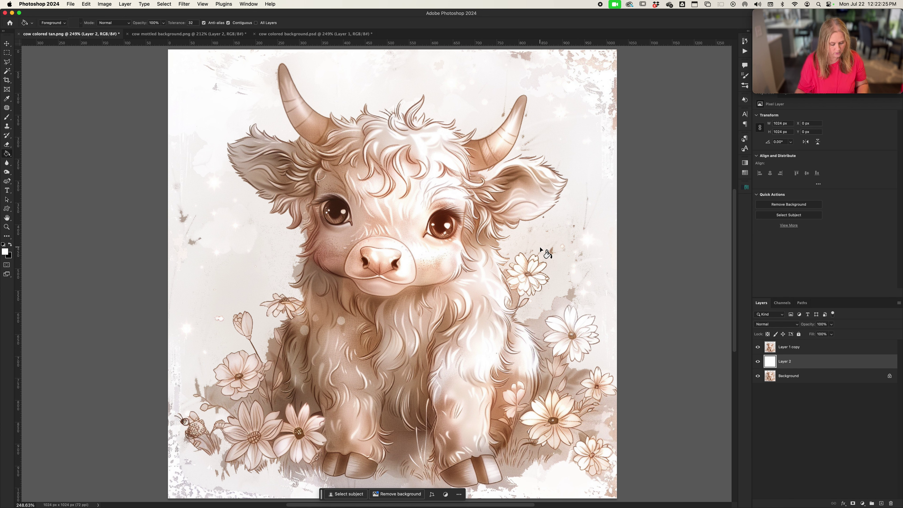
key("super+z")
key("super+z")
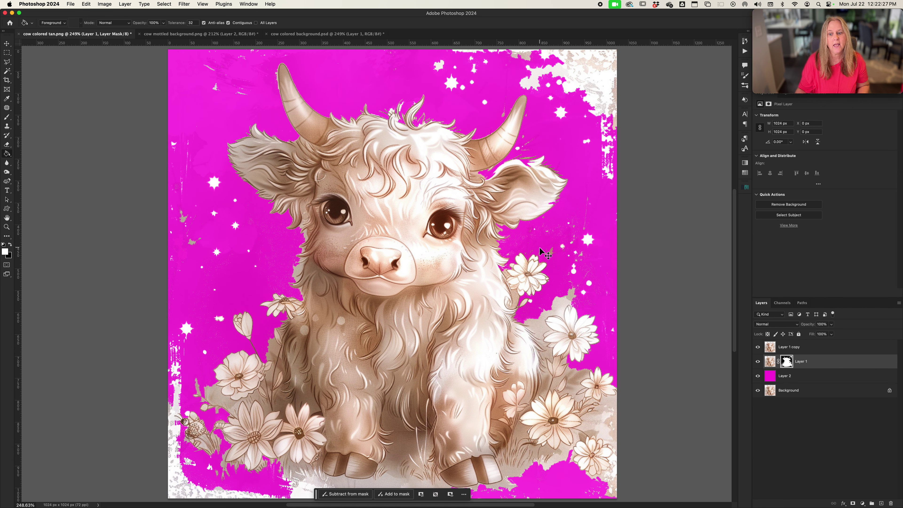
Delete Layer 1 copy and apply the layer mask on Layer 1
left_click(820, 350)
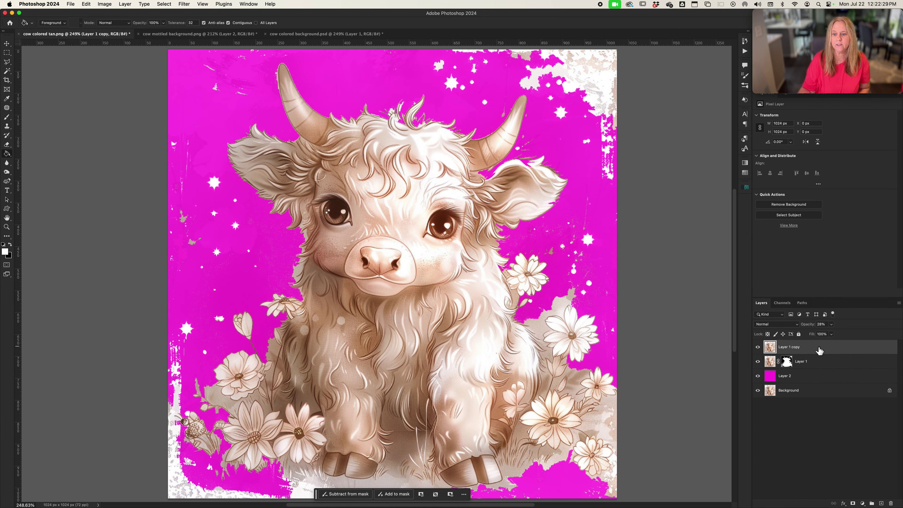
key("Delete")
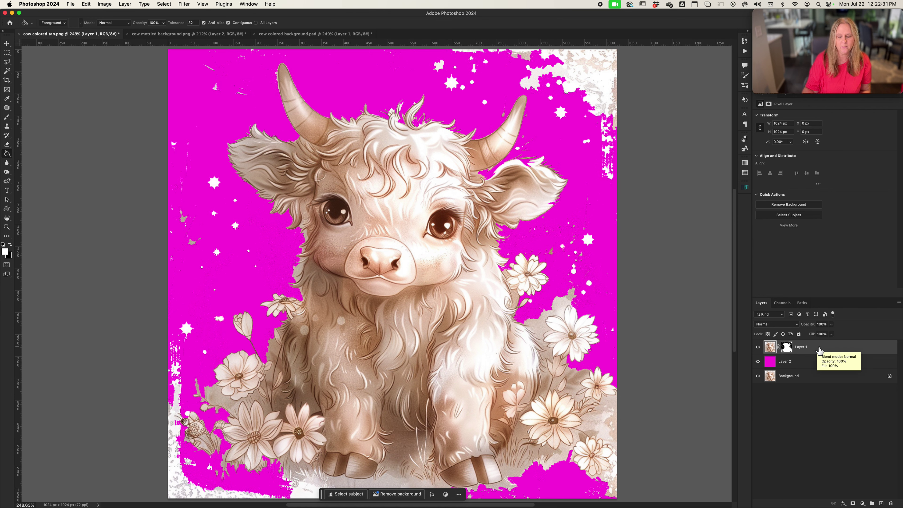
right_click(790, 351)
left_click(804, 370)
Fill Layer 2 with white using the Paint Bucket
left_click(773, 364)
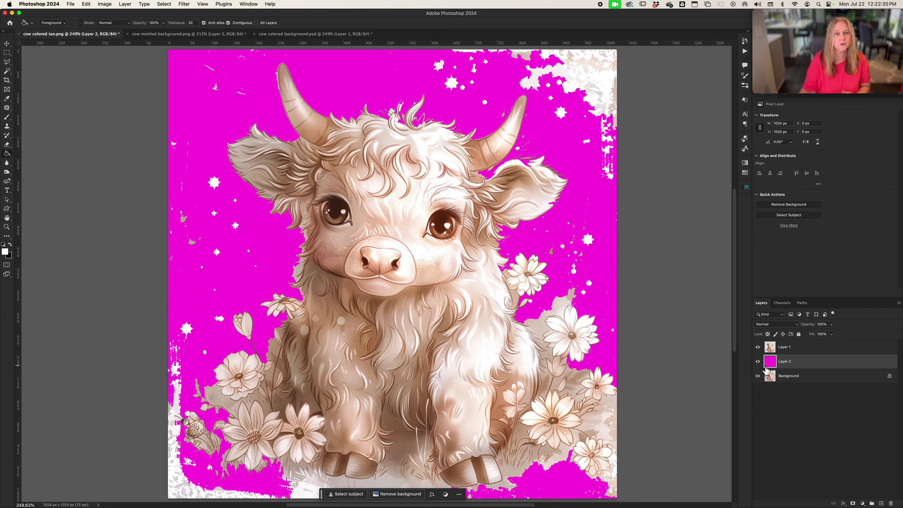
left_click(531, 315)
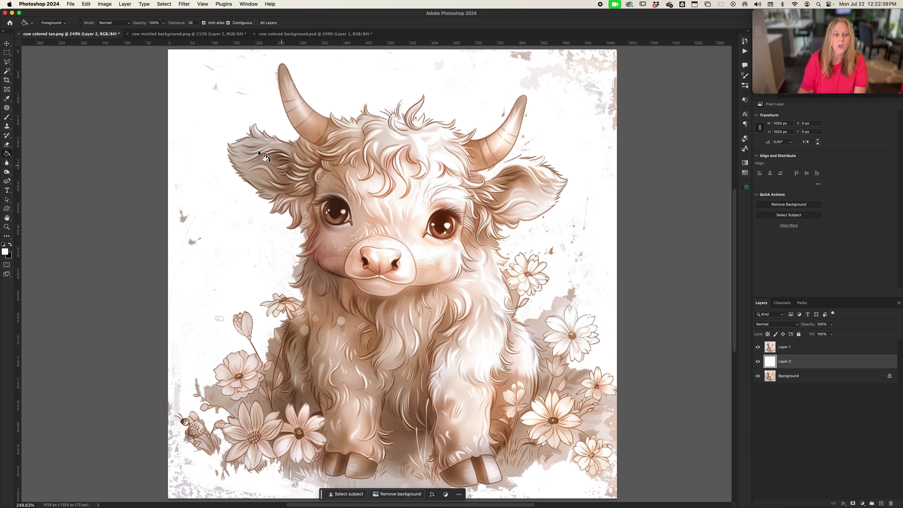